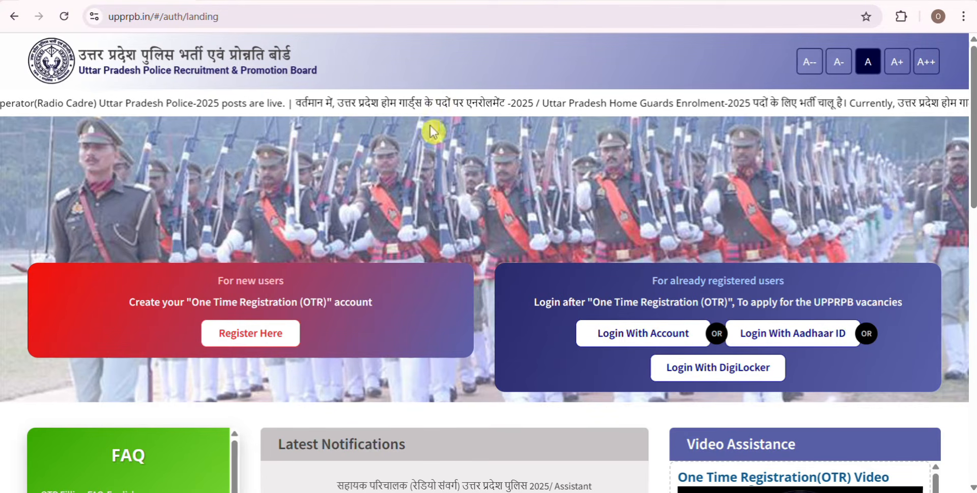
- Scroll to Latest Notifications and find the Home Guards Enrolment-2025 notice closing 17/12/2025
scroll(429, 224, "down", 4)
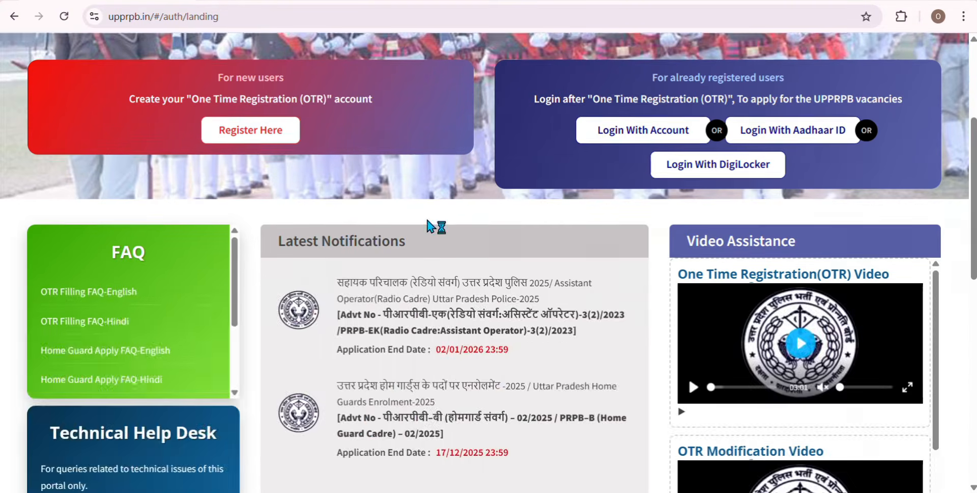
left_click_drag(275, 239, 428, 242)
scroll(448, 232, "down", 3)
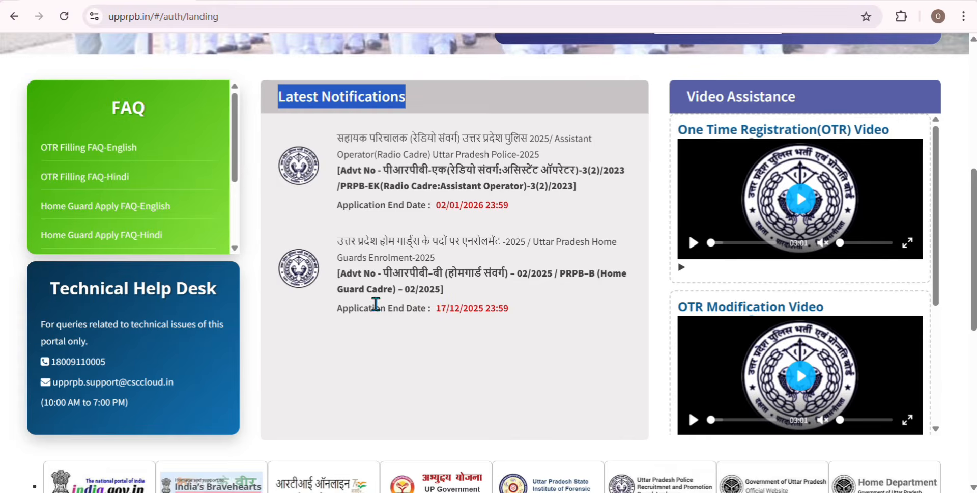
left_click(270, 1)
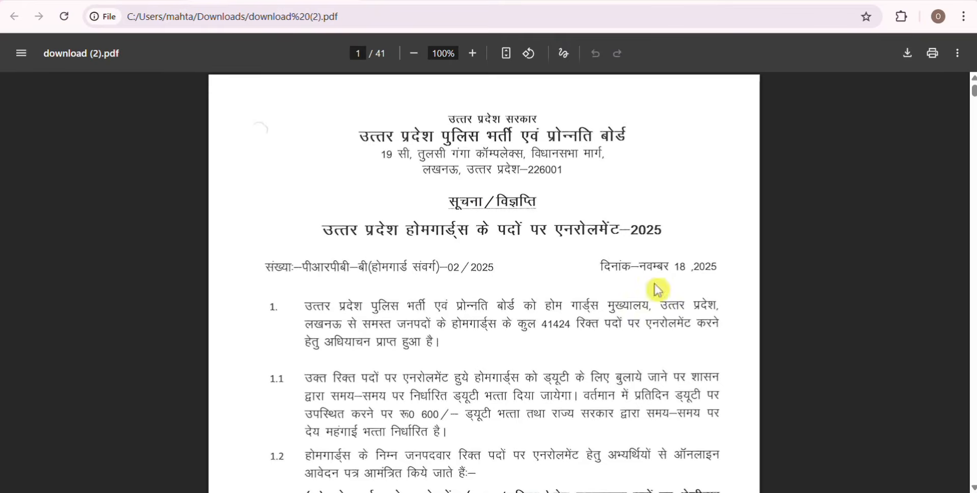
scroll(572, 268, "down", 10)
scroll(419, 296, "up", 5)
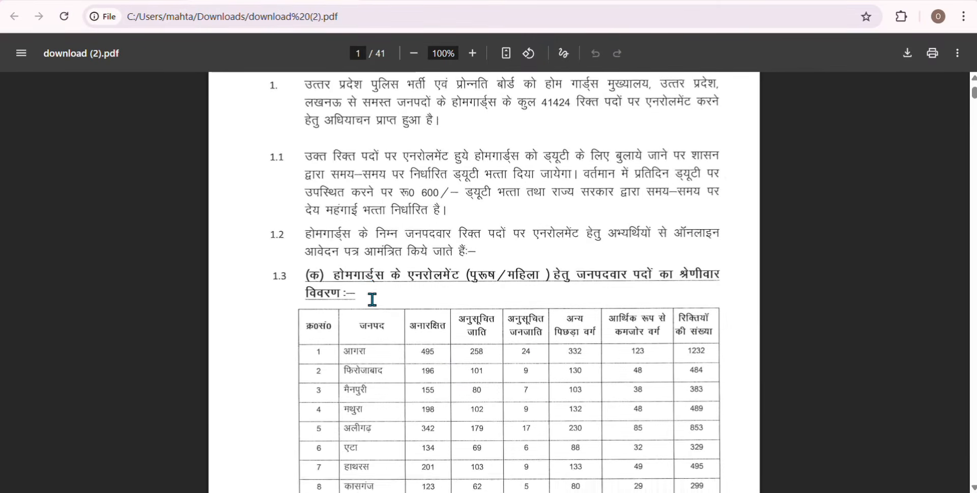
left_click_drag(365, 339, 413, 342)
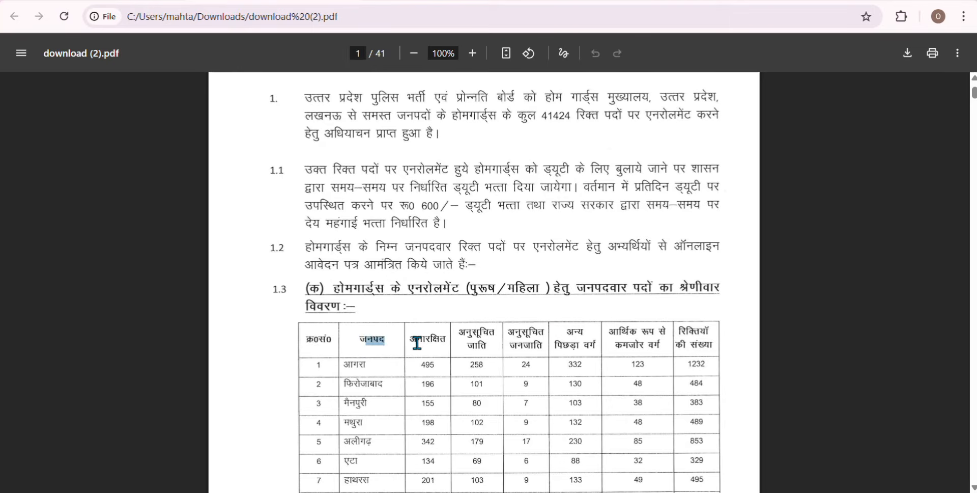
scroll(565, 322, "down", 3)
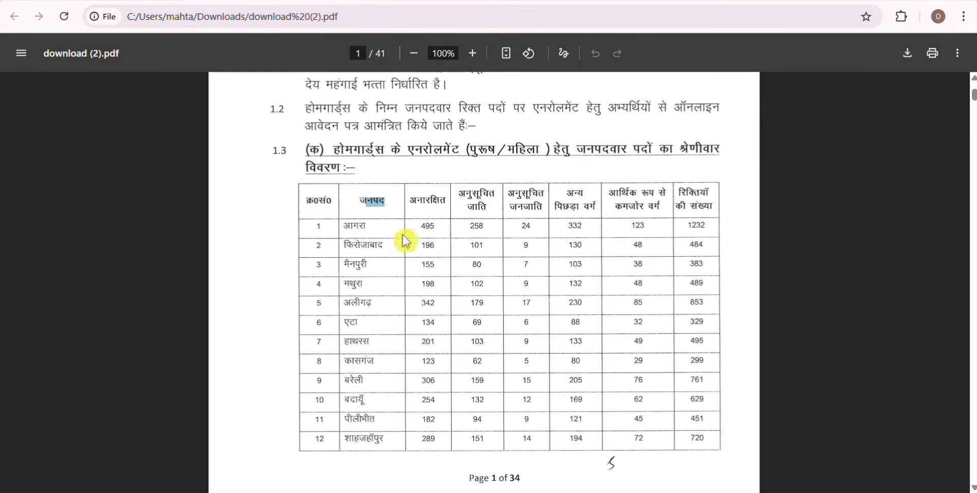
scroll(476, 313, "down", 20)
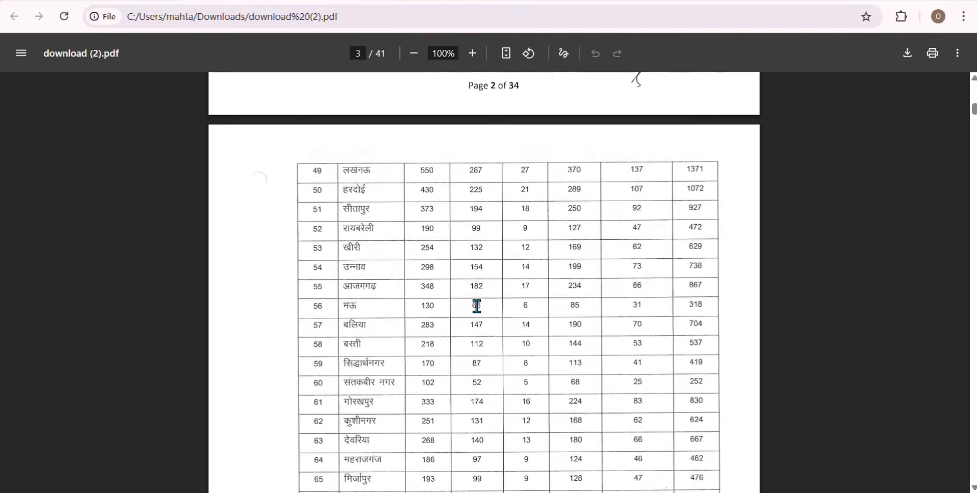
scroll(478, 307, "down", 15)
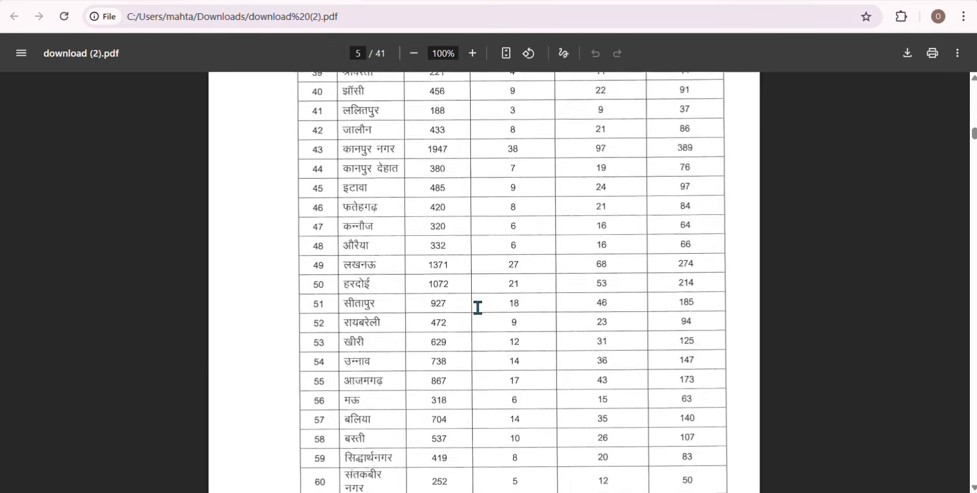
scroll(478, 307, "down", 14)
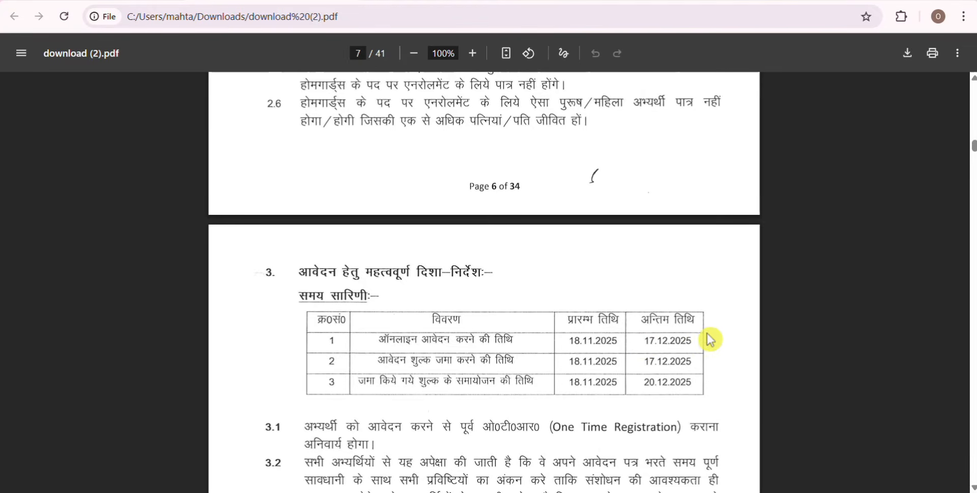
scroll(506, 269, "down", 7)
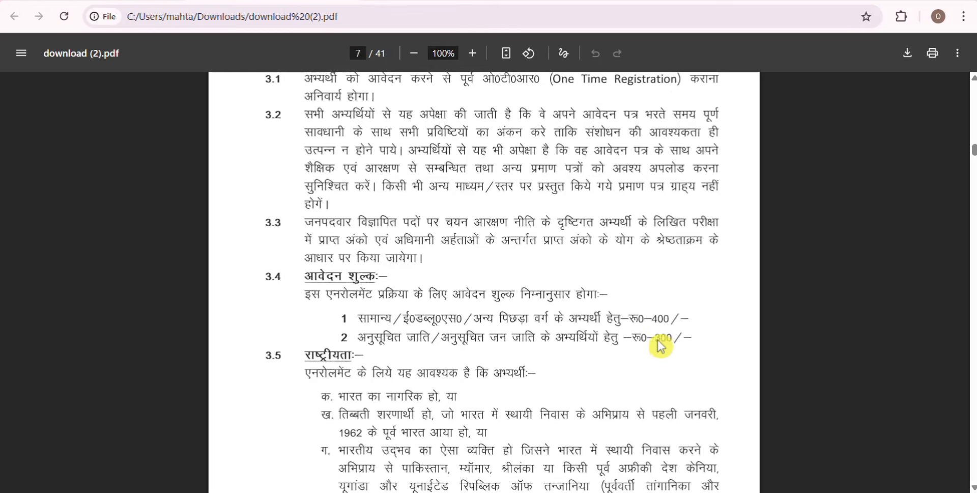
scroll(427, 334, "up", 15)
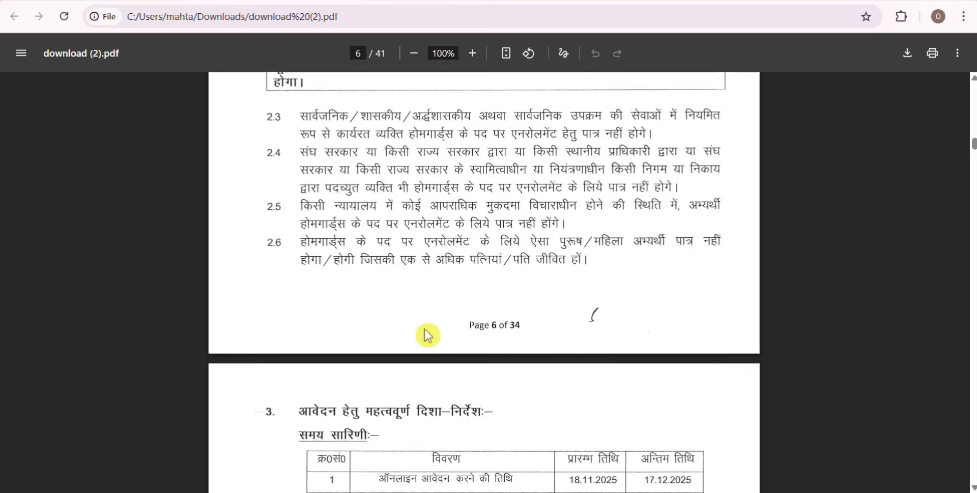
scroll(428, 255, "up", 10)
left_click(134, 1)
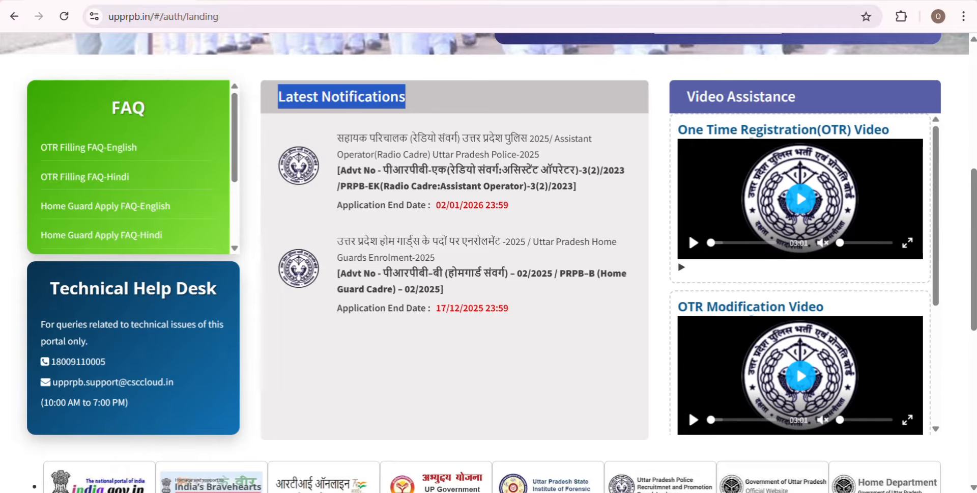
- Start a One Time Registration via Register Here and verify the email and mobile OTPs
scroll(219, 168, "up", 7)
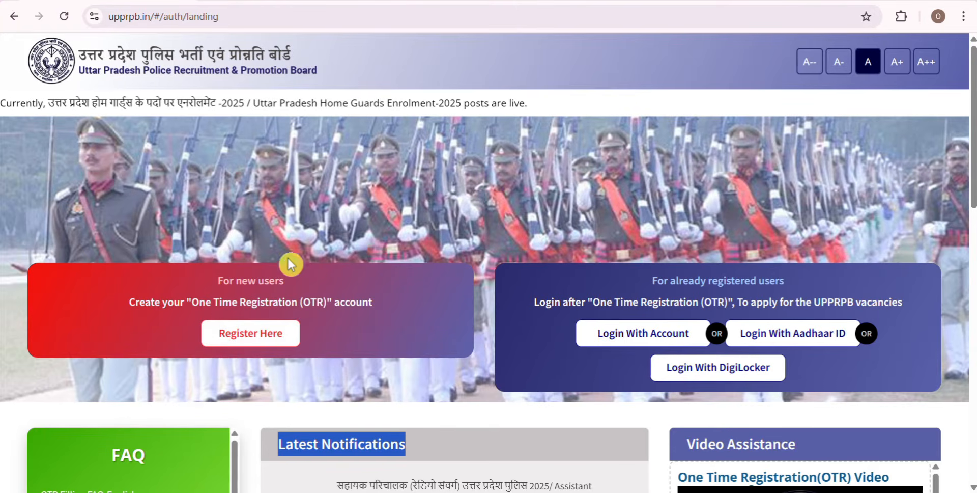
left_click(249, 336)
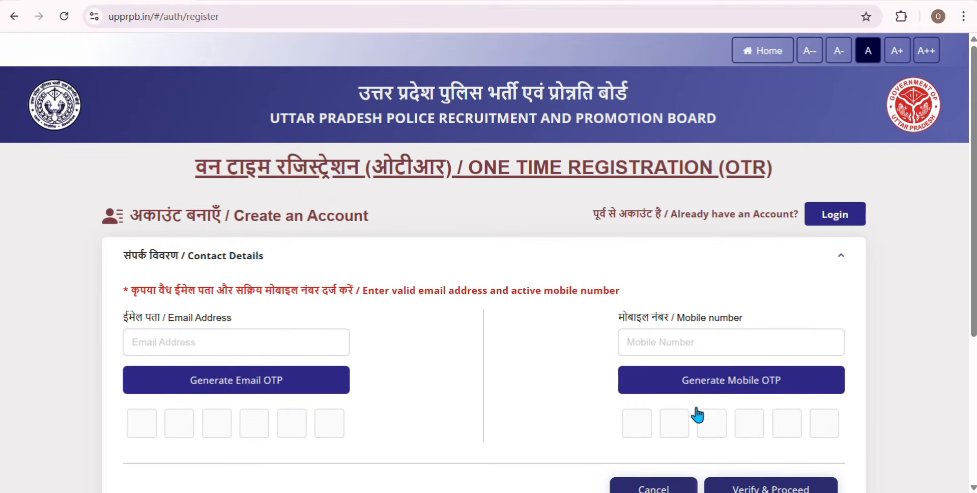
scroll(713, 387, "down", 1)
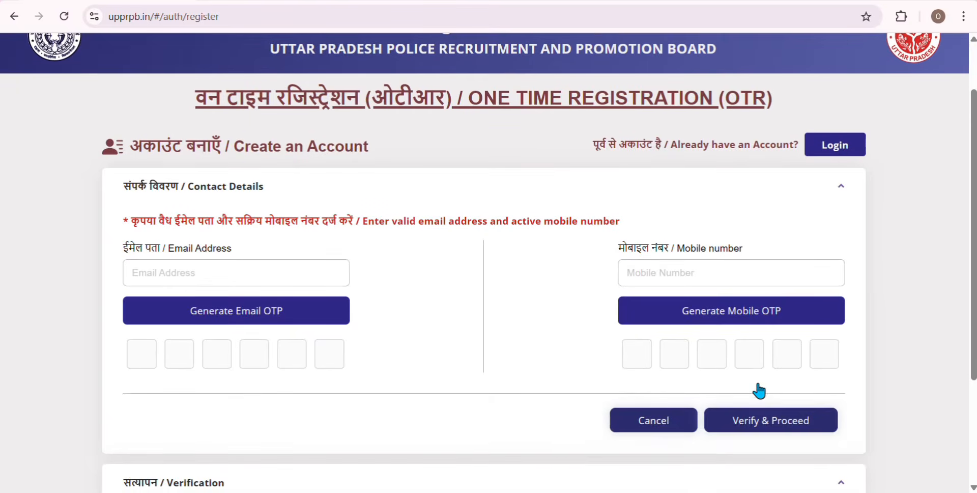
left_click(769, 420)
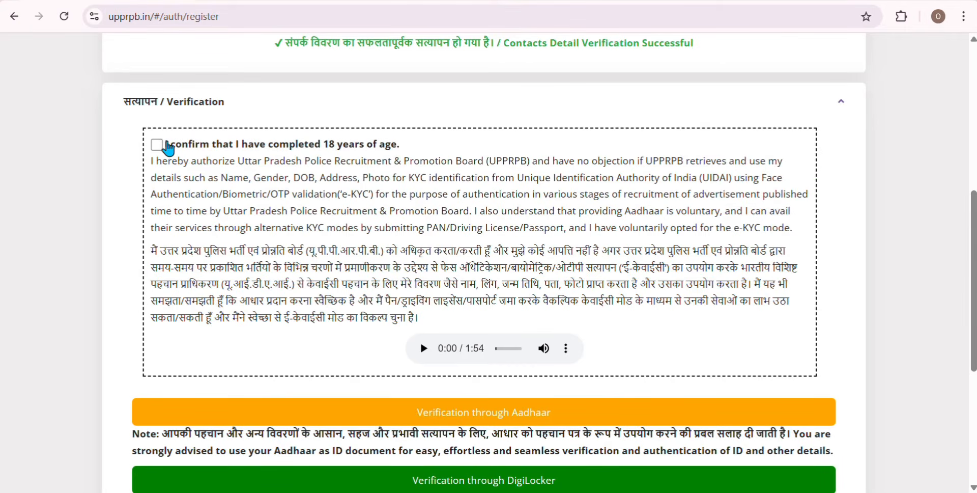
- Confirm being 18 or older and choose 'not currently registered with Aadhaar or DigiLocker'
left_click(162, 155)
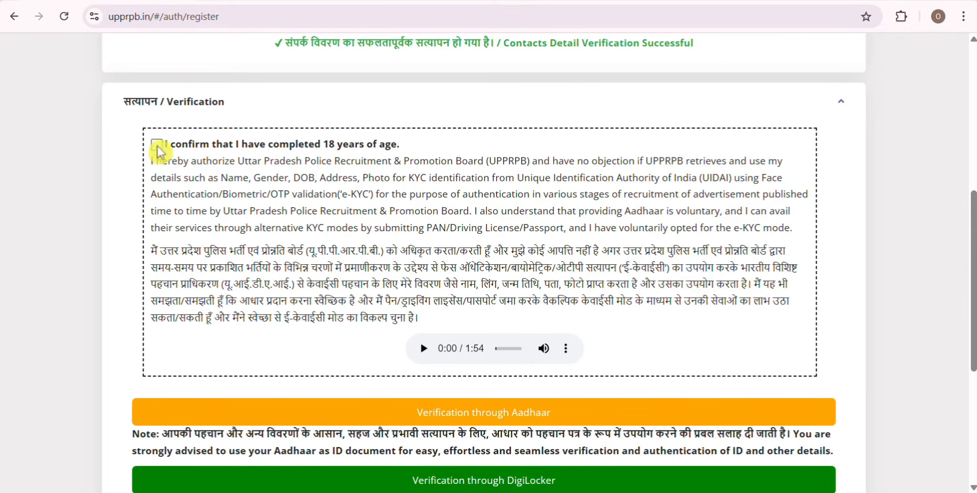
left_click(158, 148)
scroll(405, 124, "down", 5)
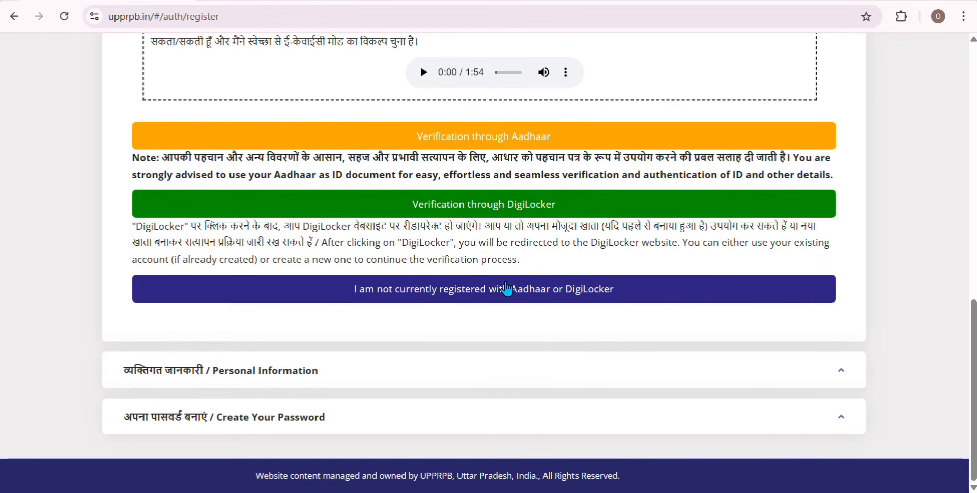
left_click(469, 298)
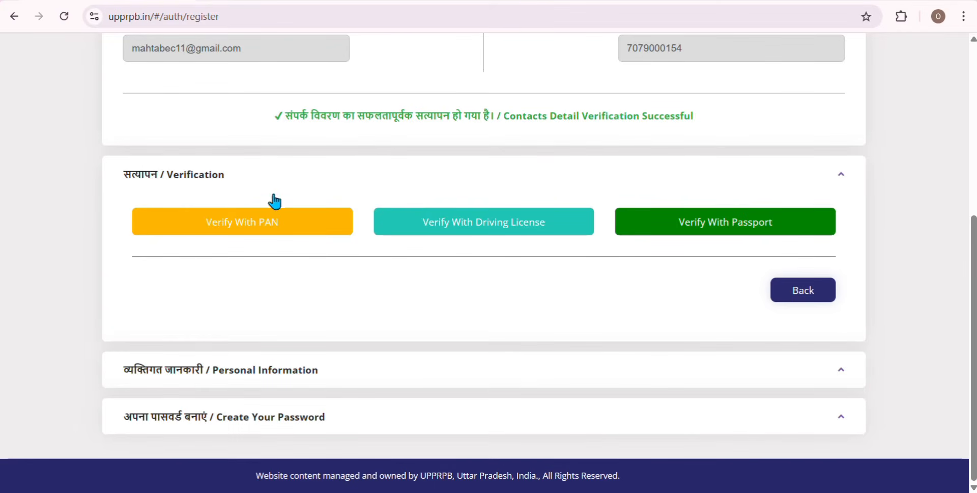
- Open Verify With PAN and review its PAN number, Full Name and Date Of Birth fields
left_click(247, 221)
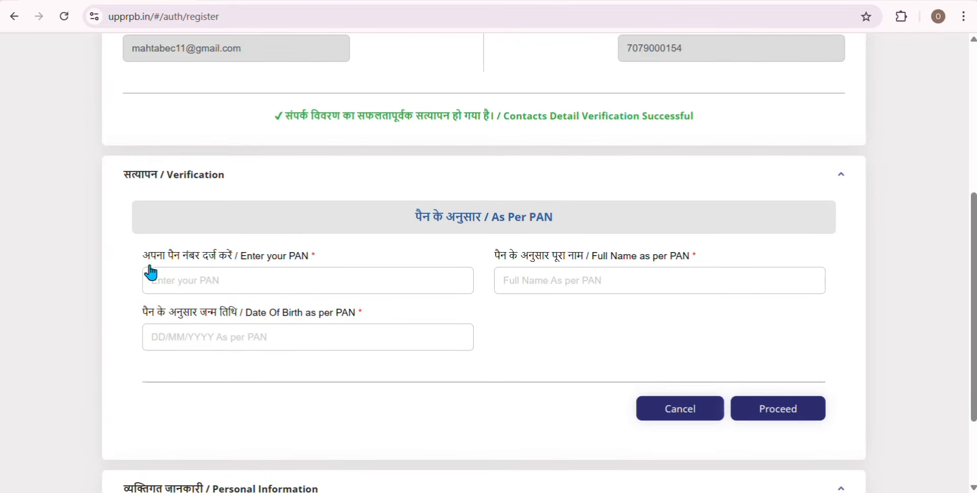
left_click(146, 264)
left_click_drag(146, 265, 313, 278)
left_click(494, 256)
left_click_drag(490, 259, 705, 260)
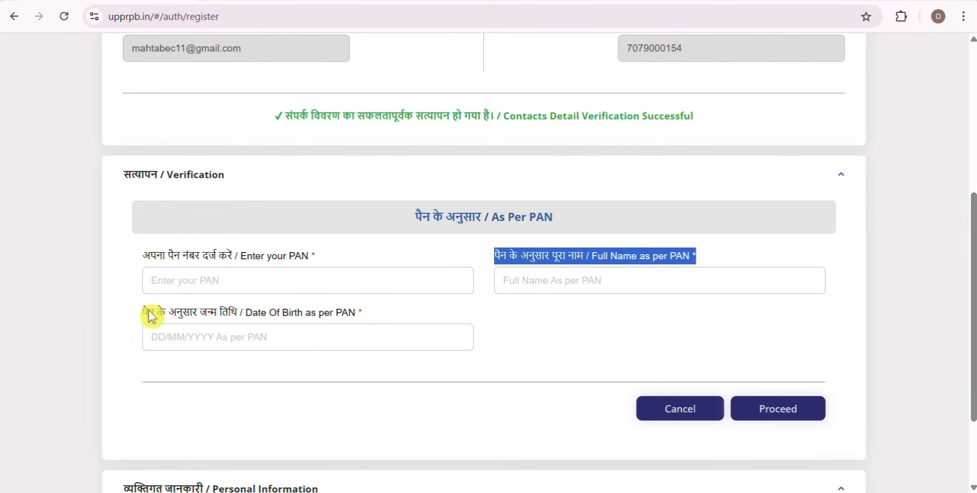
left_click_drag(143, 313, 375, 321)
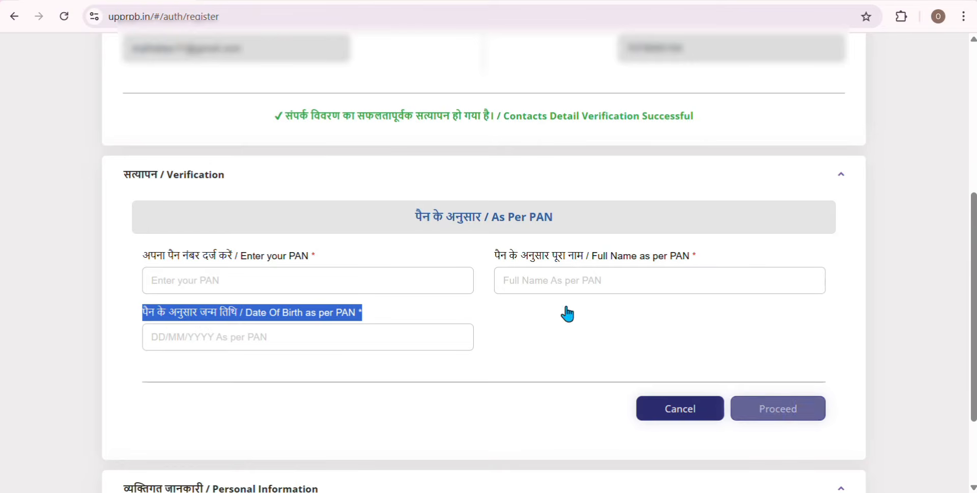
- Cancel the PAN form and go back to the Aadhaar and DigiLocker choices
left_click(690, 412)
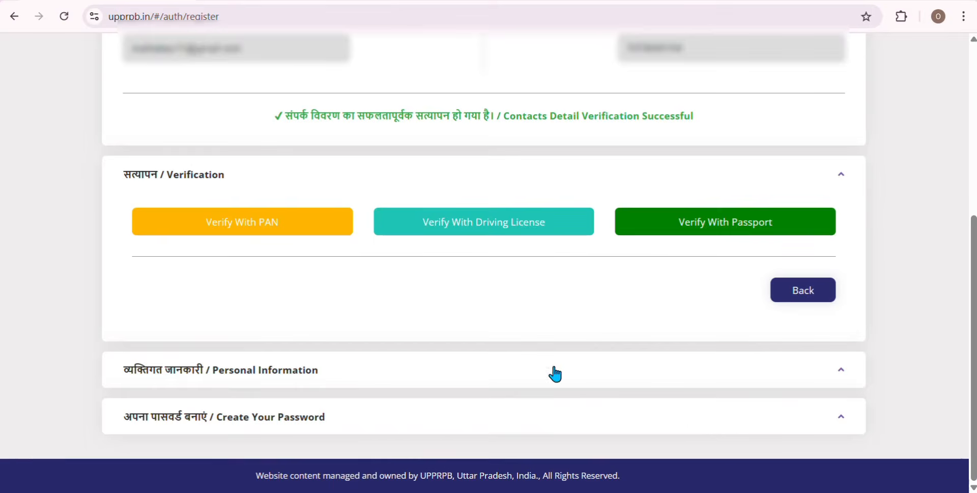
left_click(807, 290)
scroll(513, 319, "down", 4)
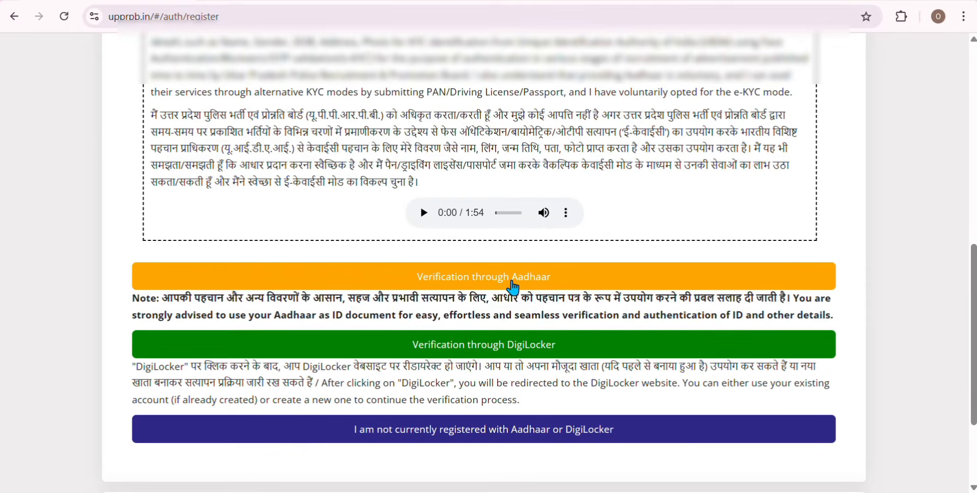
- Verify identity through Aadhaar by entering the Aadhaar number and its OTP
left_click(513, 286)
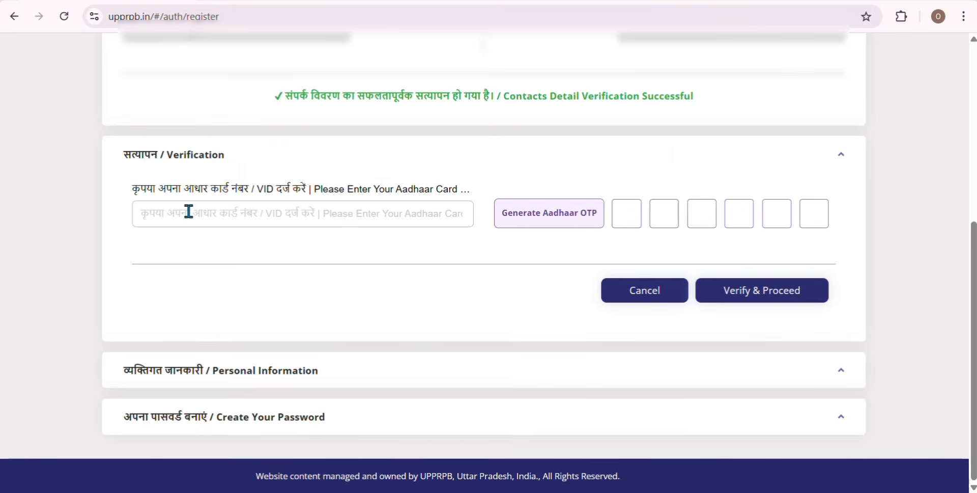
left_click(147, 209)
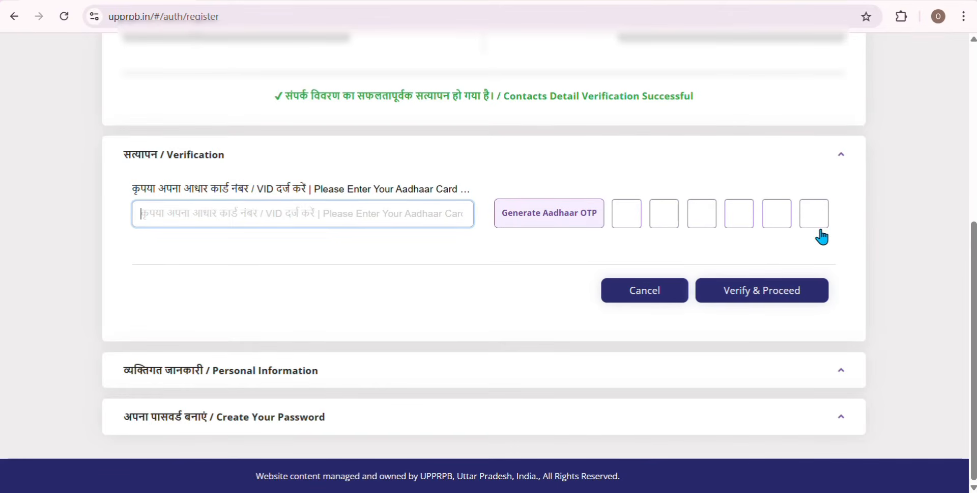
left_click(765, 297)
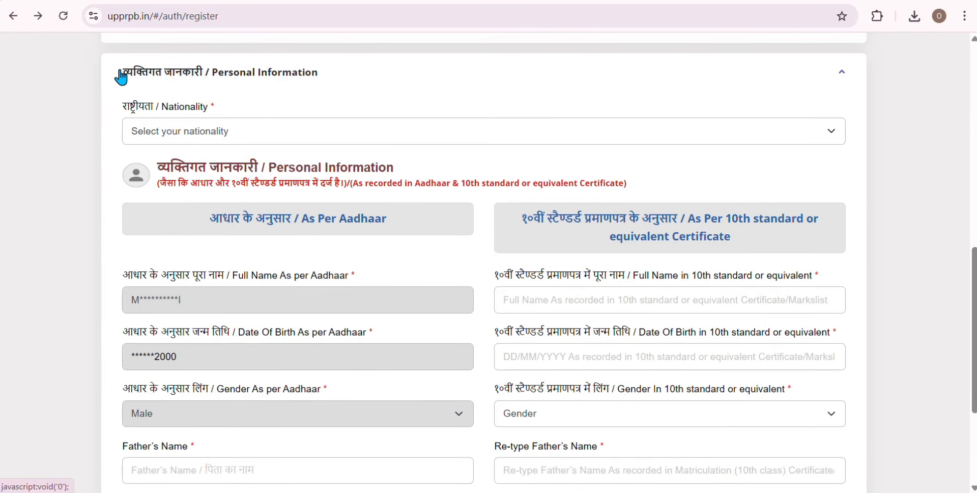
- Set nationality to Citizen of India and the 10th-standard gender to Male
left_click(218, 140)
left_click(221, 163)
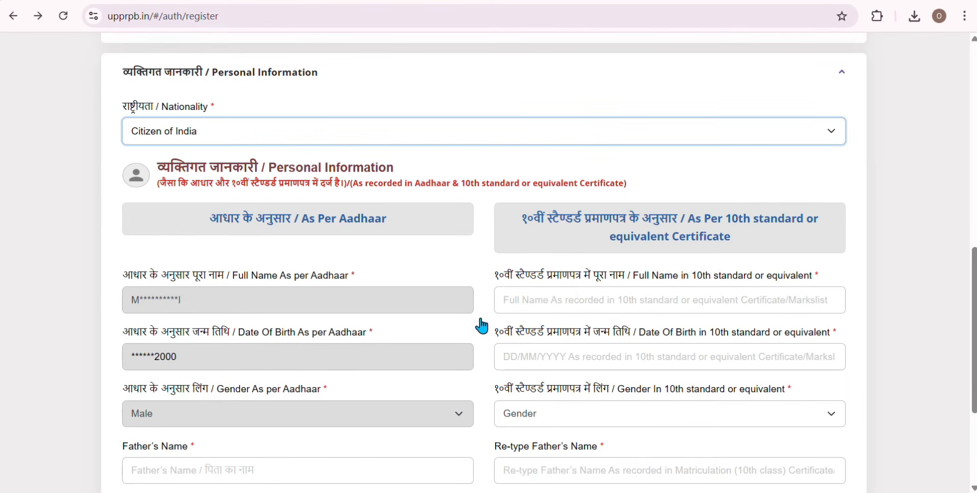
left_click(542, 297)
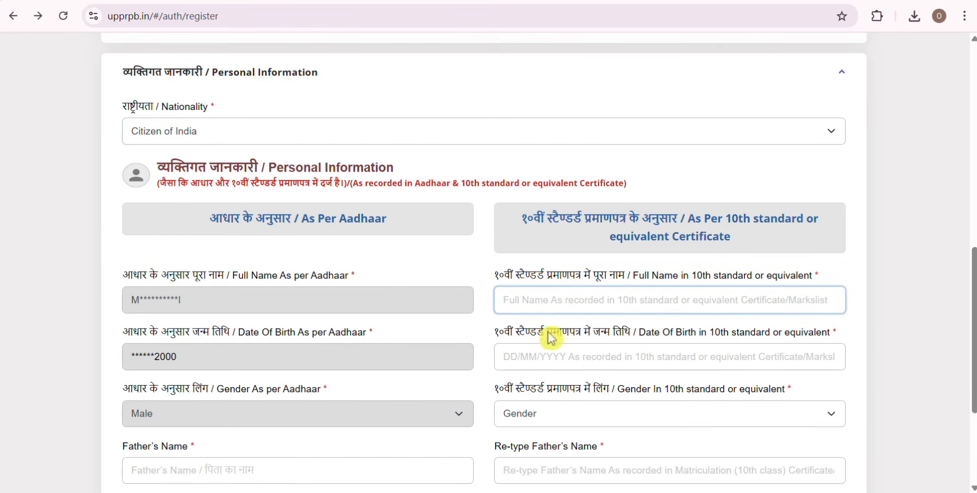
left_click_drag(488, 336, 835, 346)
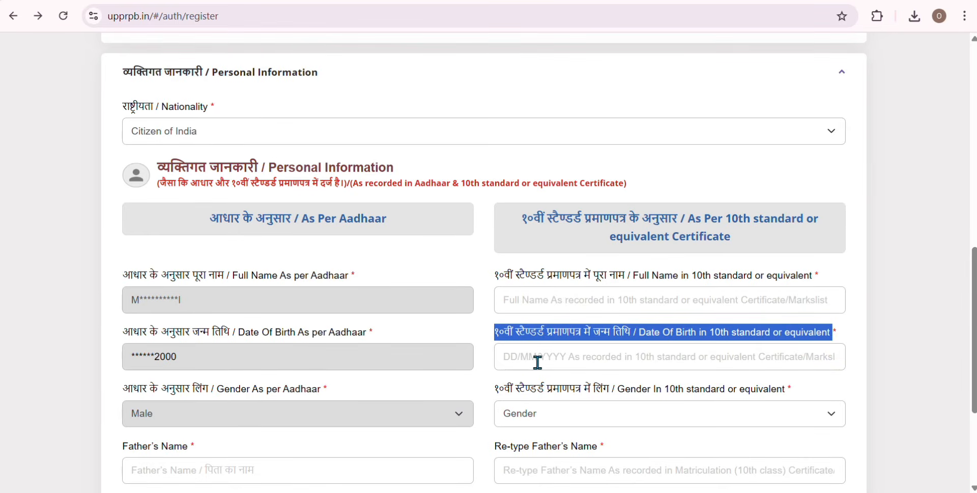
left_click_drag(480, 388, 700, 390)
left_click(562, 418)
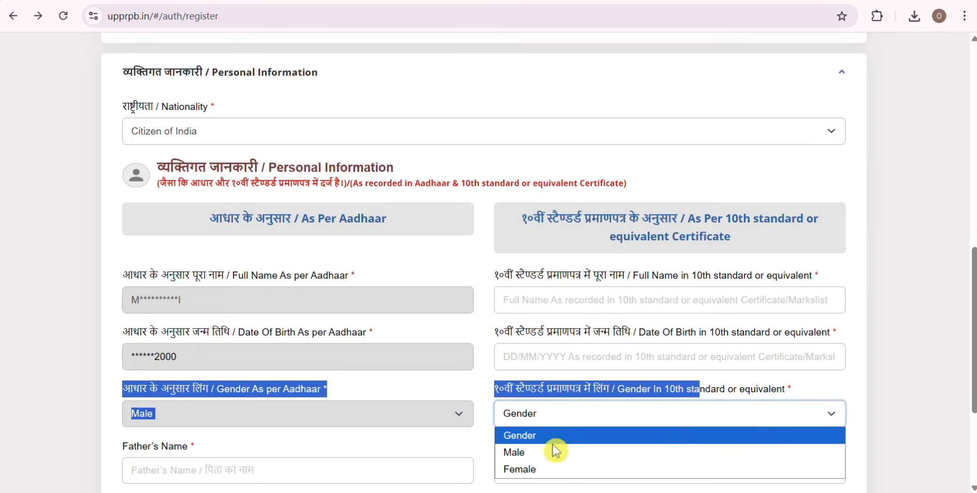
left_click(556, 450)
scroll(581, 306, "down", 4)
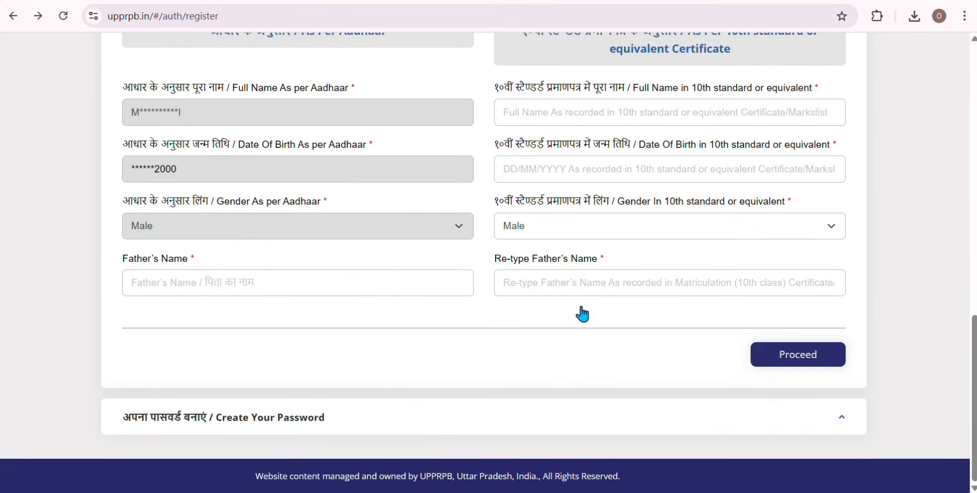
- Fill Father's Name and Re-type Father's Name, then proceed to Create Your Password
left_click_drag(123, 264, 219, 264)
left_click(203, 282)
left_click_drag(484, 266, 621, 260)
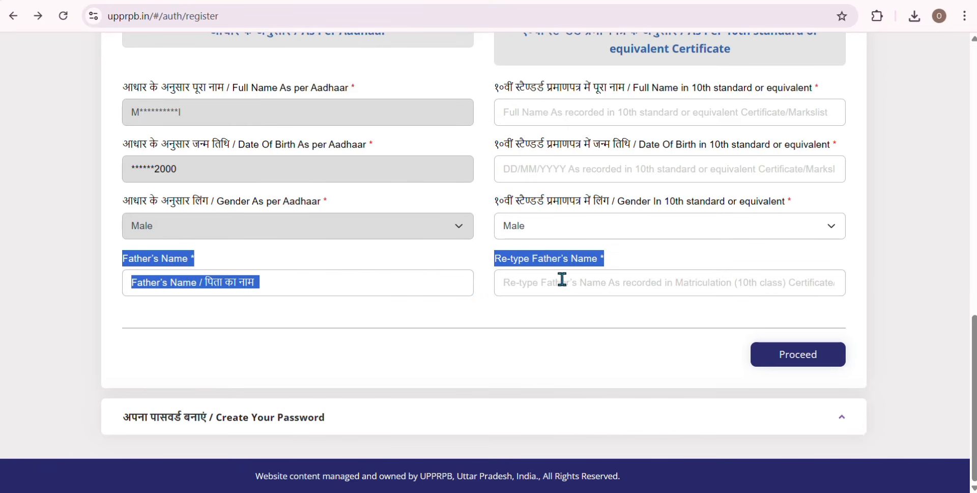
left_click(578, 286)
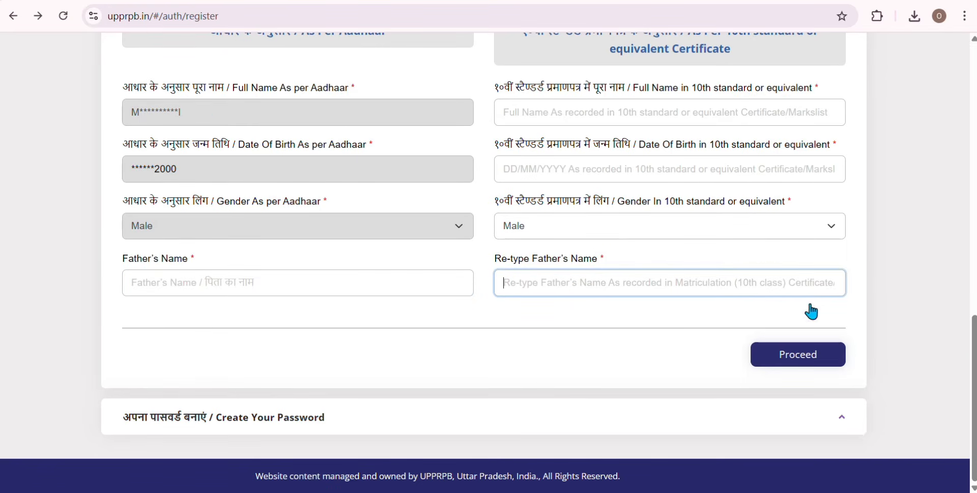
left_click(798, 355)
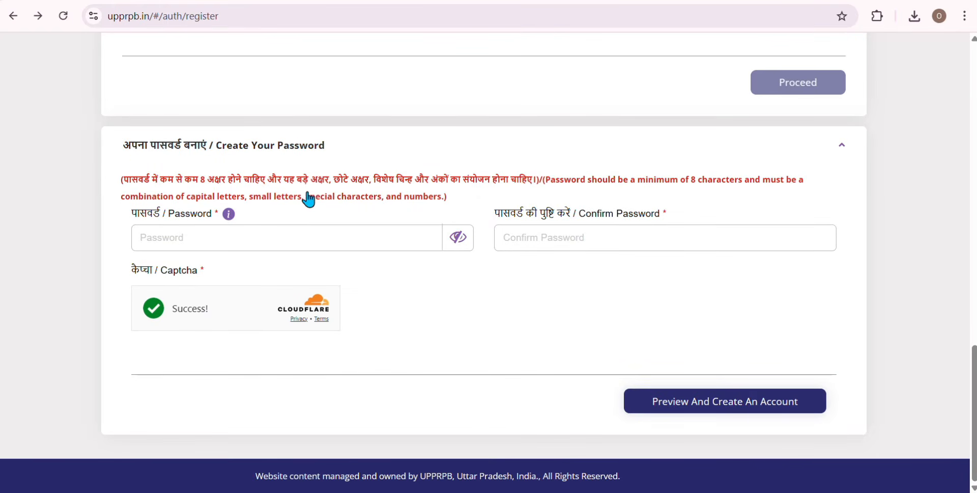
- Review the password length rules and required character types
left_click_drag(121, 143, 204, 141)
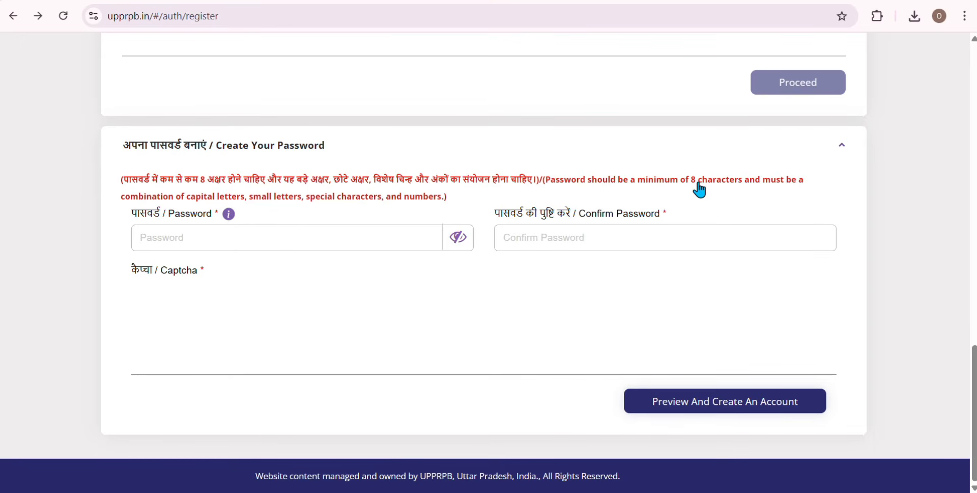
left_click_drag(546, 181, 784, 190)
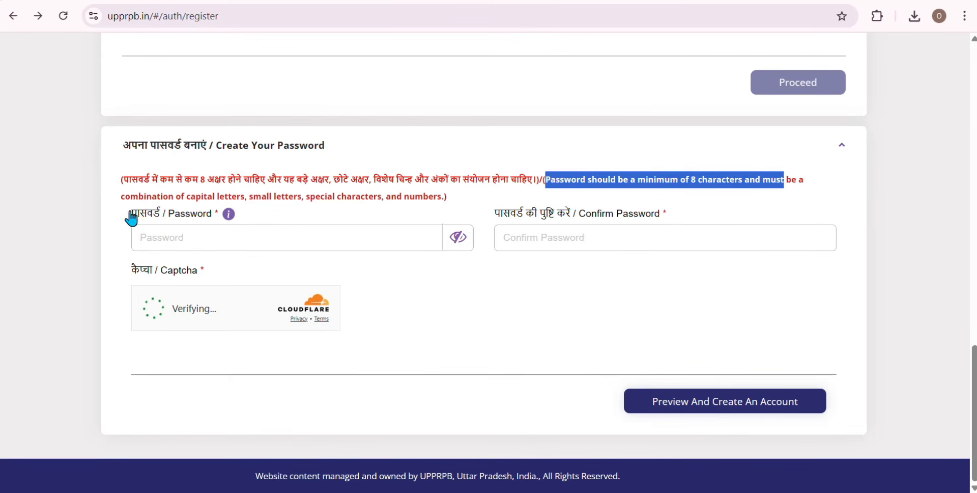
left_click_drag(126, 203, 452, 209)
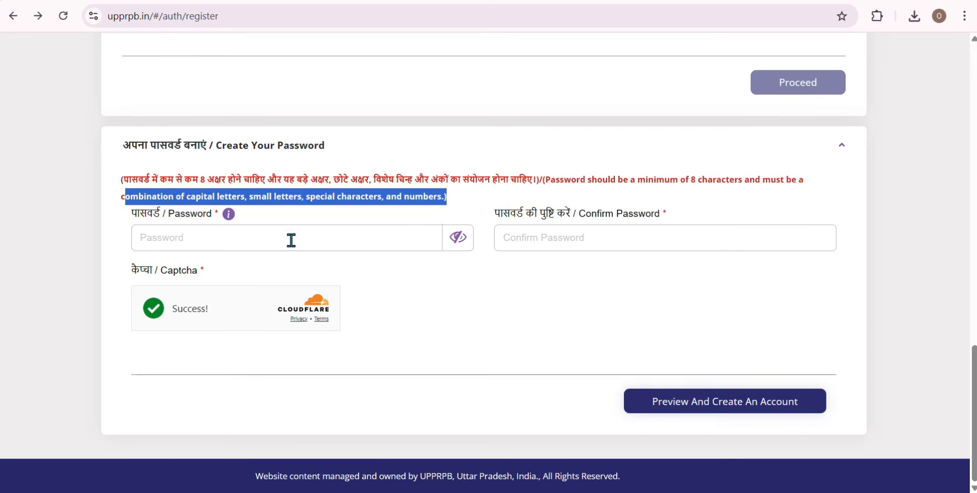
- Copy the saved password from the note for the password fields and open the account details preview
key("alt+Tab")
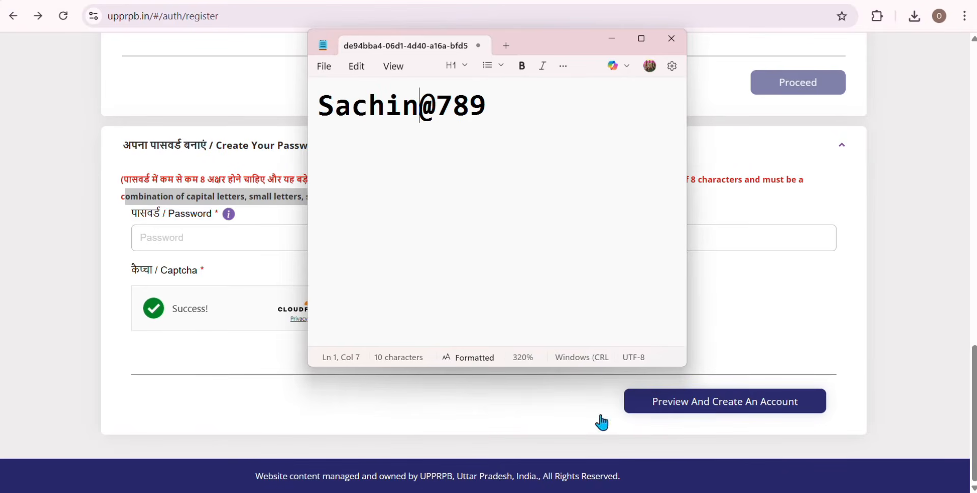
left_click_drag(319, 104, 490, 110)
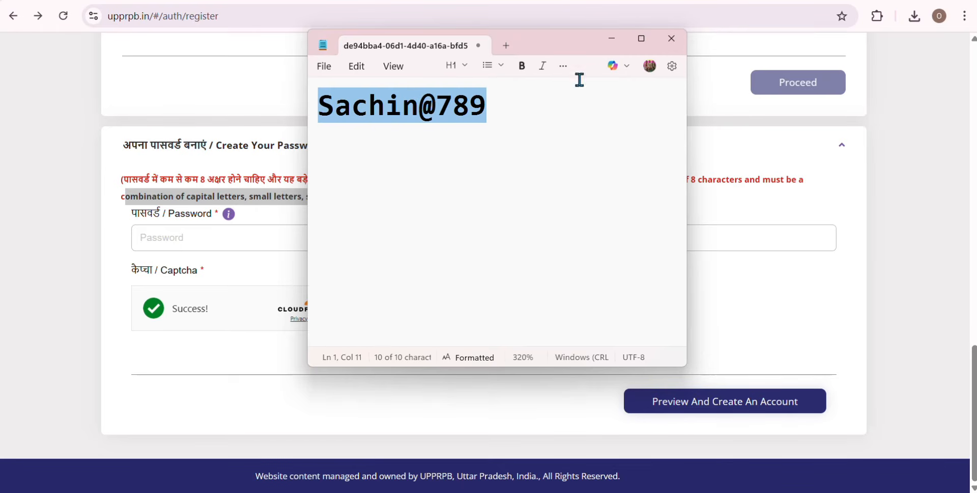
left_click(612, 38)
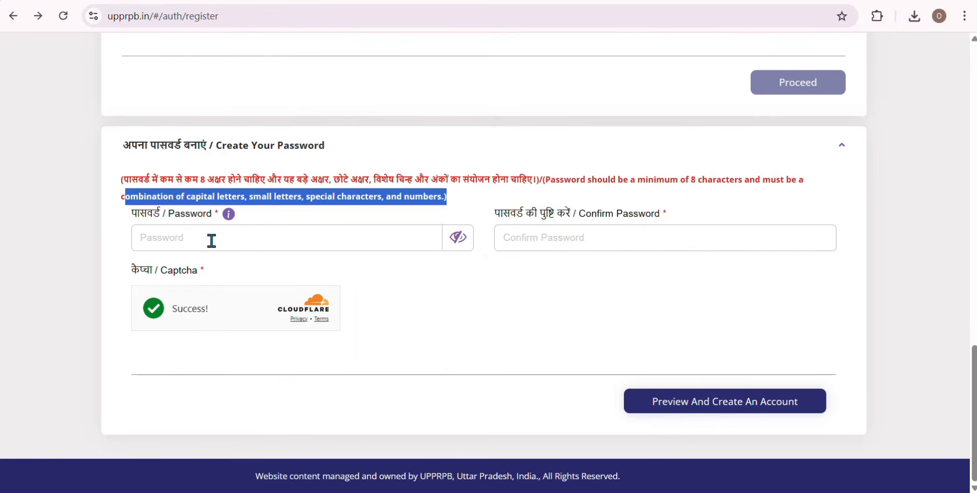
left_click_drag(488, 213, 664, 213)
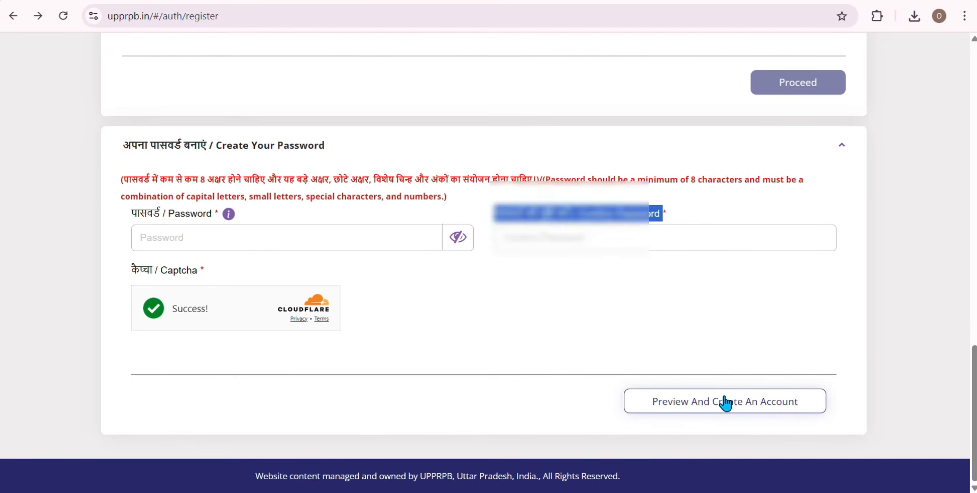
left_click(726, 403)
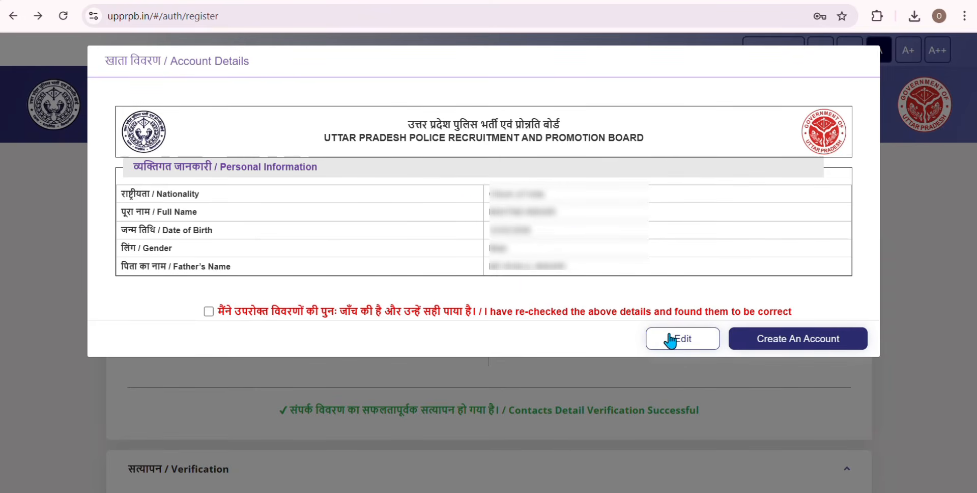
- Tick the details re-checked declaration, create the account and accept the Information warning
left_click(652, 341)
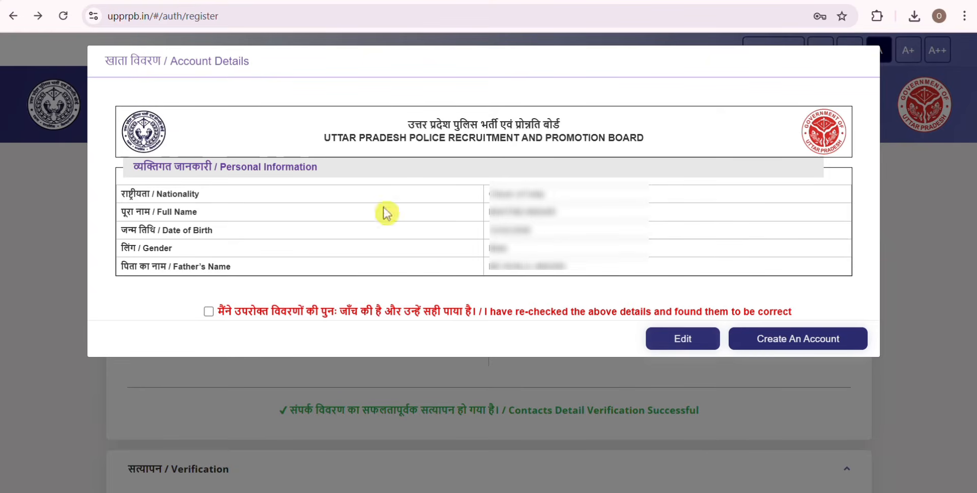
left_click(209, 312)
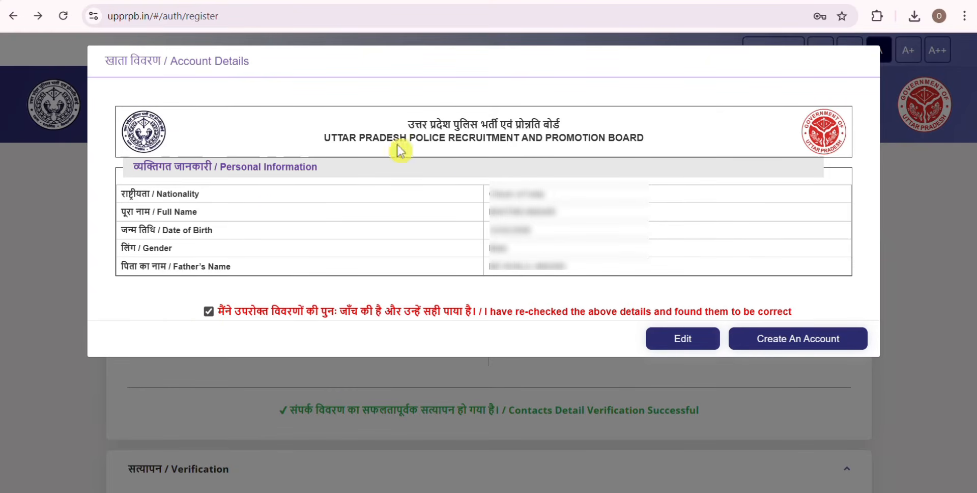
left_click(793, 347)
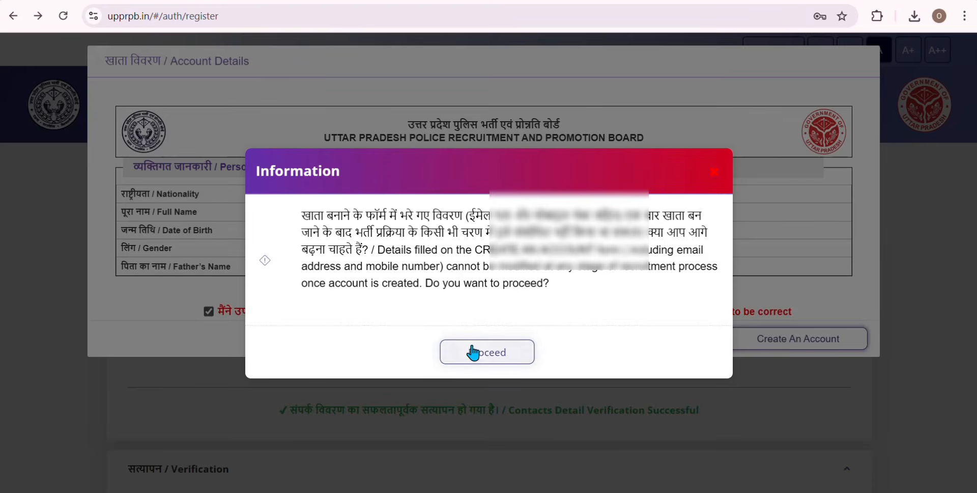
left_click(485, 352)
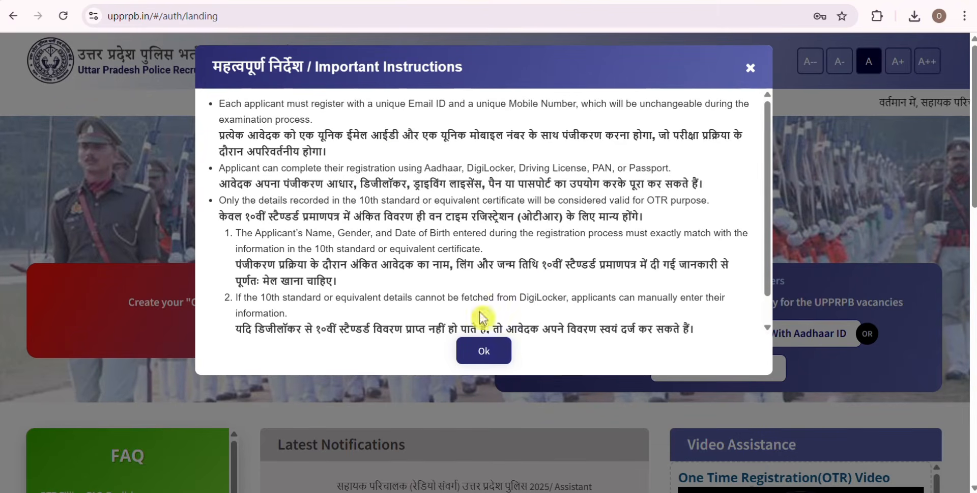
- Dismiss Important Instructions and log in with the registered mobile/email and password
left_click(484, 350)
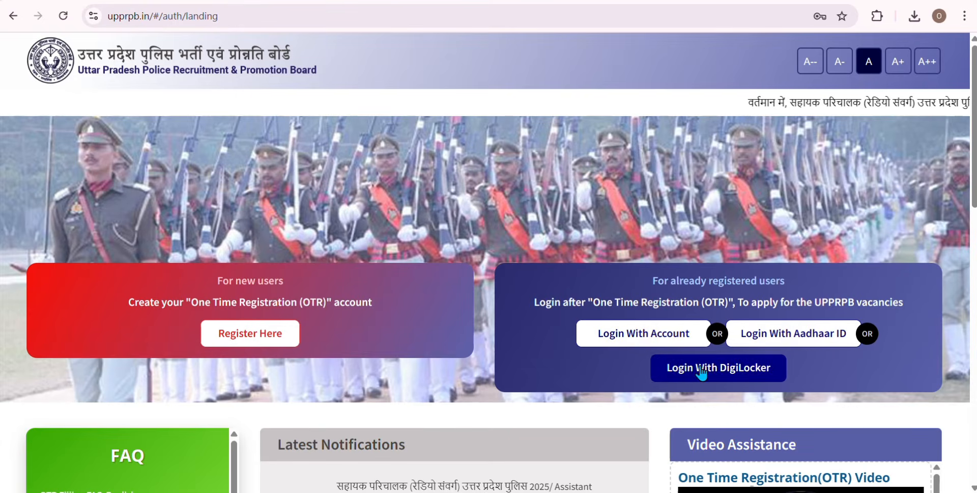
left_click(637, 337)
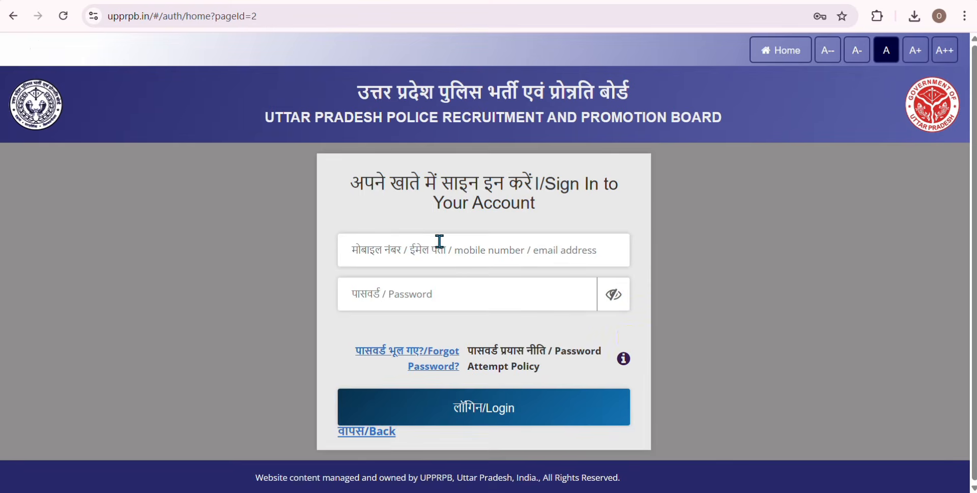
left_click(390, 250)
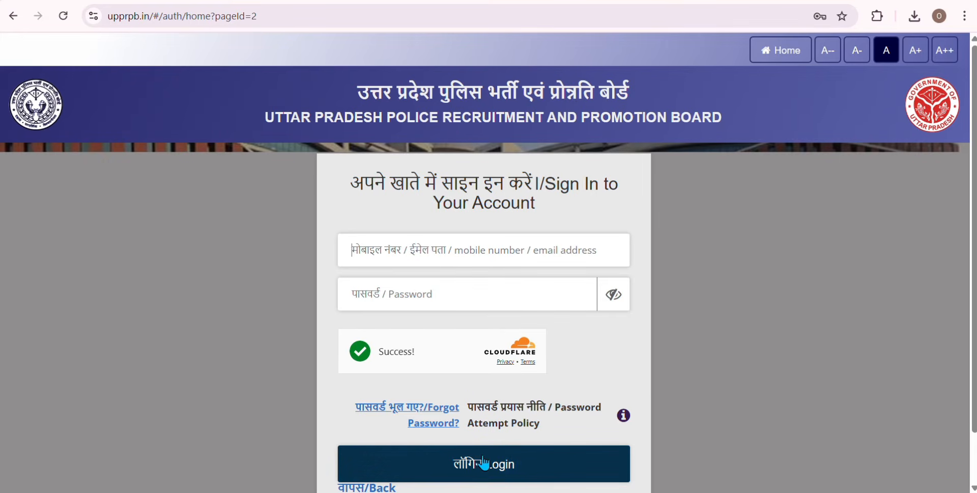
left_click(515, 465)
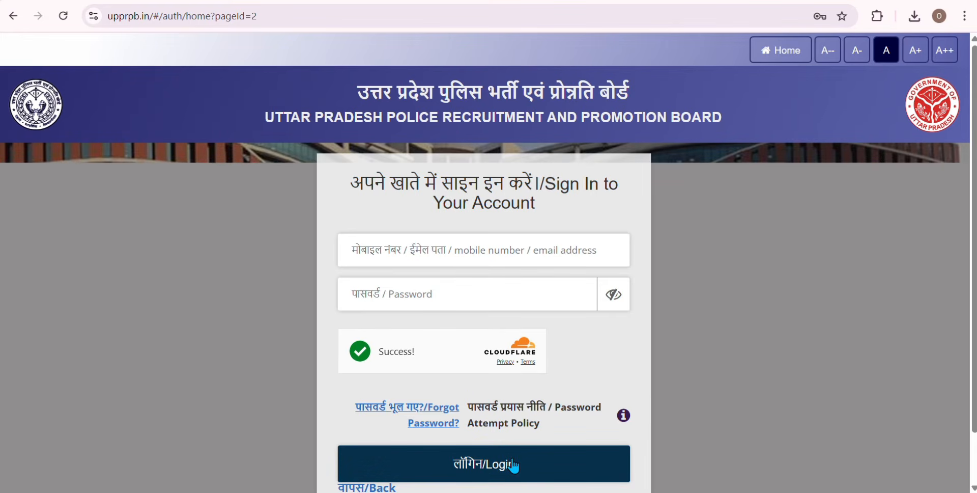
left_click(515, 465)
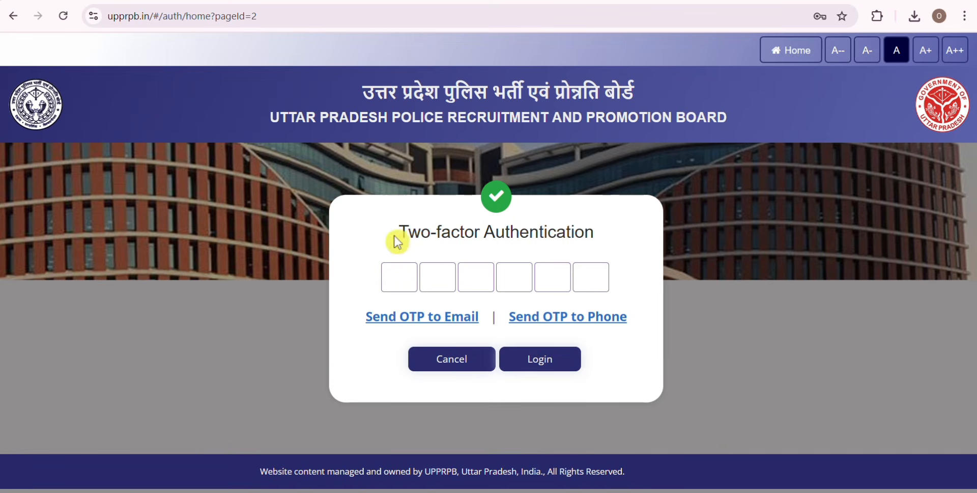
- Send the OTP to the phone, enter the six-digit code and log in
left_click_drag(399, 237, 607, 261)
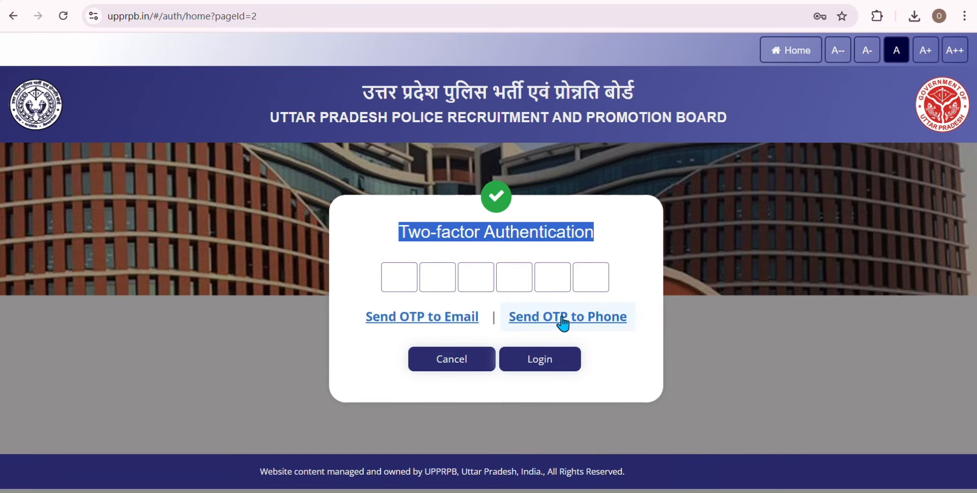
left_click(630, 269)
left_click(562, 320)
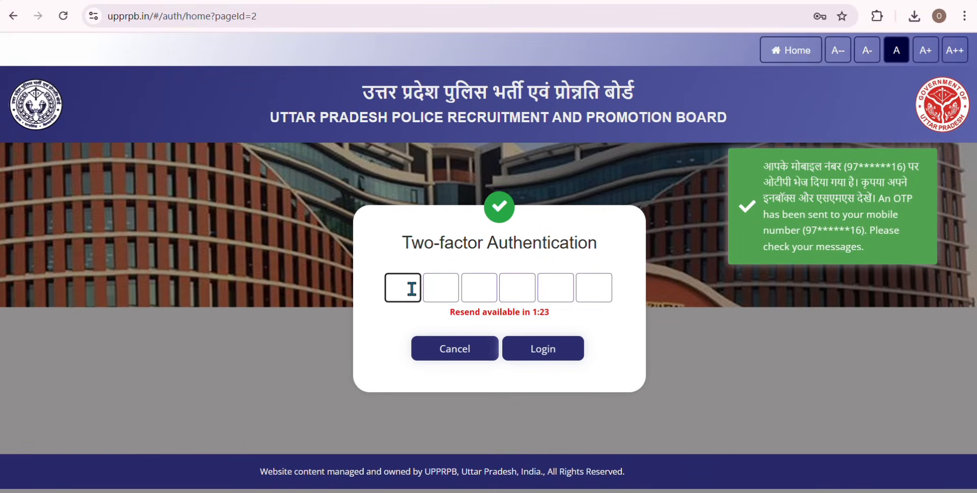
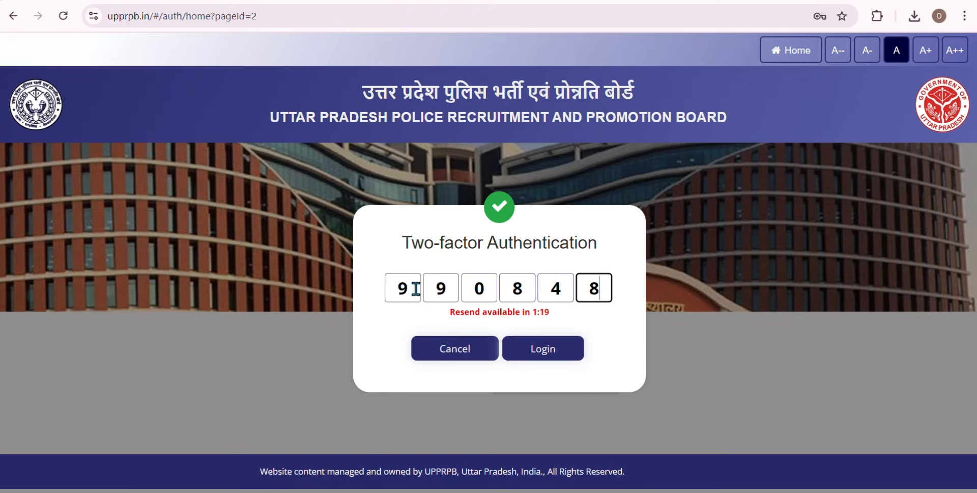
left_click(558, 359)
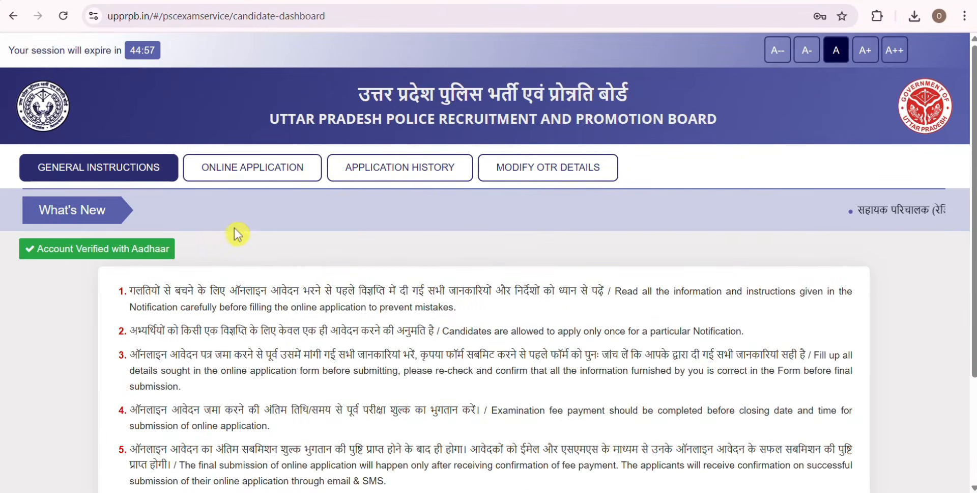
- In Online Application, tick the not-debarred declaration and apply for Home Guards Enrolment-2025
scroll(366, 207, "down", 3)
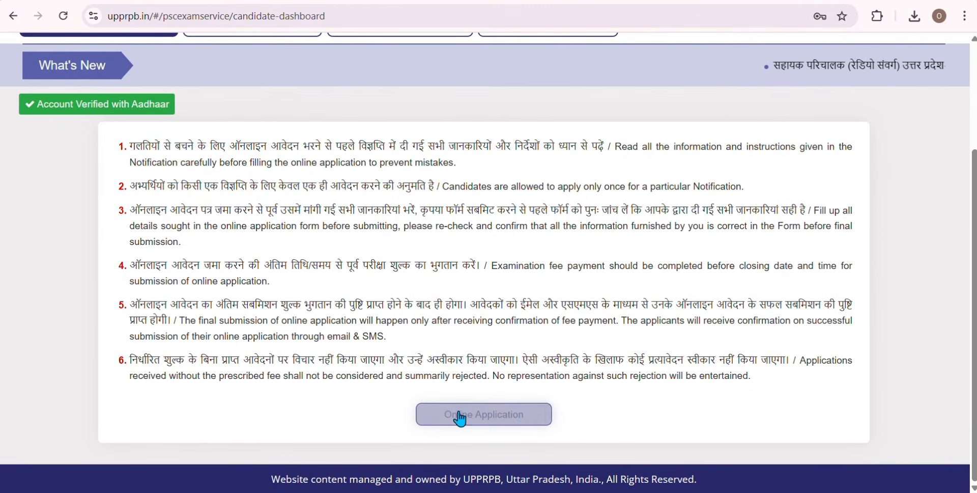
left_click(494, 419)
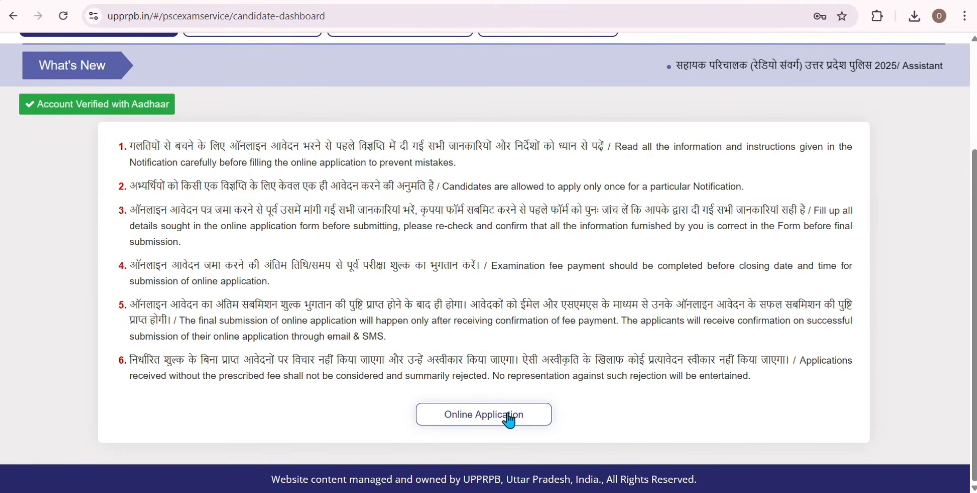
left_click(510, 418)
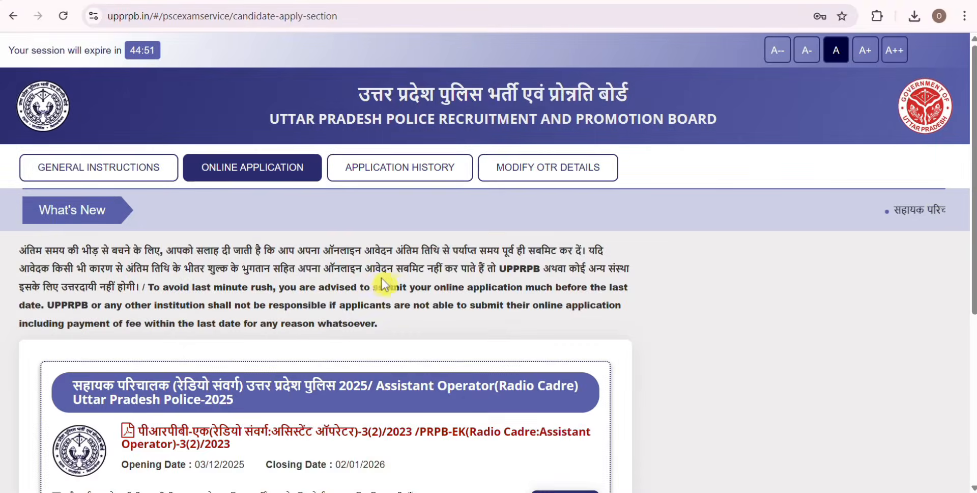
scroll(361, 319, "down", 6)
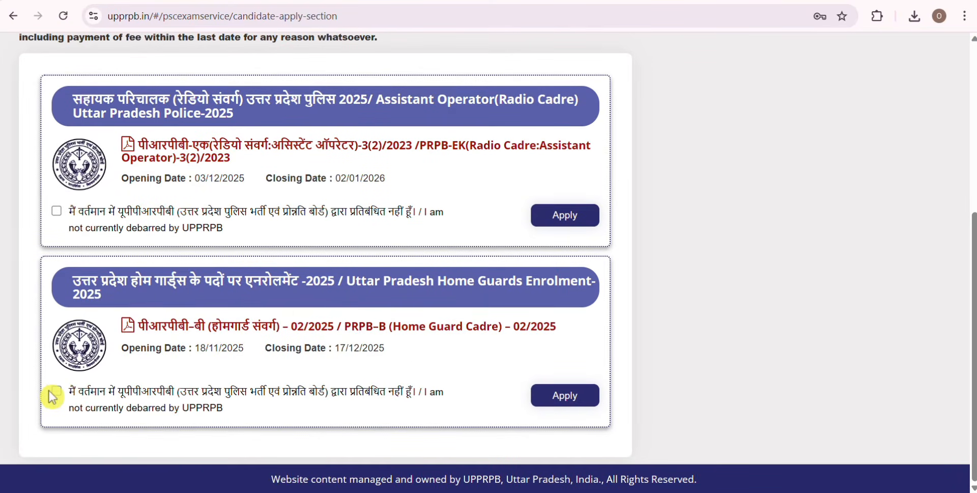
left_click(589, 392)
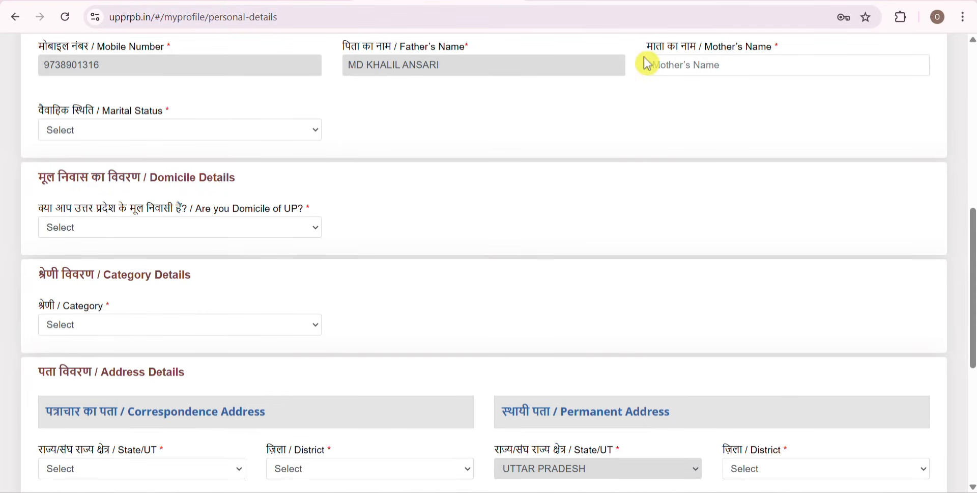
- Set Marital Status to Unmarried on the personal details form
left_click_drag(648, 57, 753, 69)
left_click(731, 83)
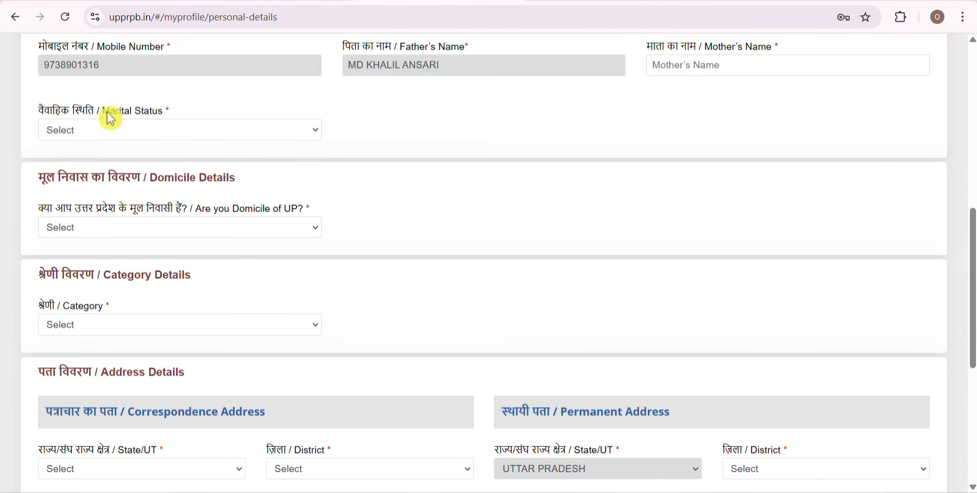
left_click_drag(42, 115, 168, 113)
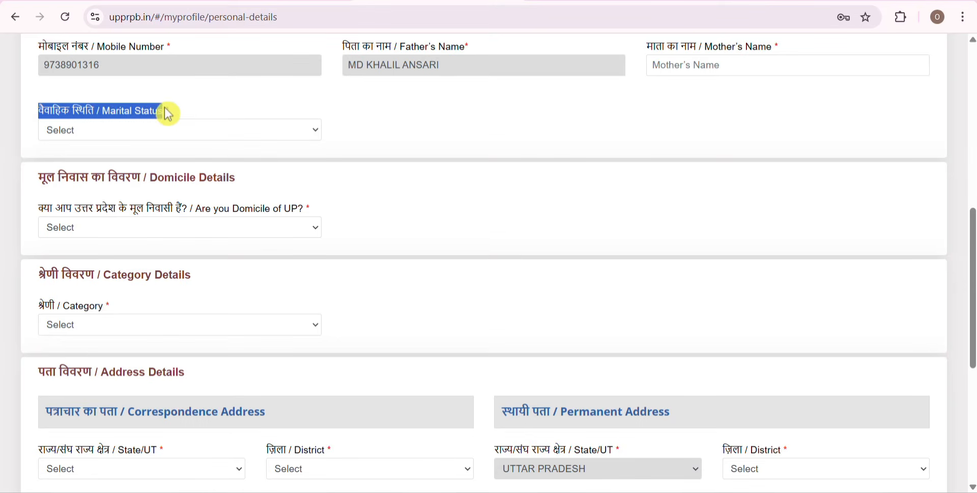
left_click(185, 135)
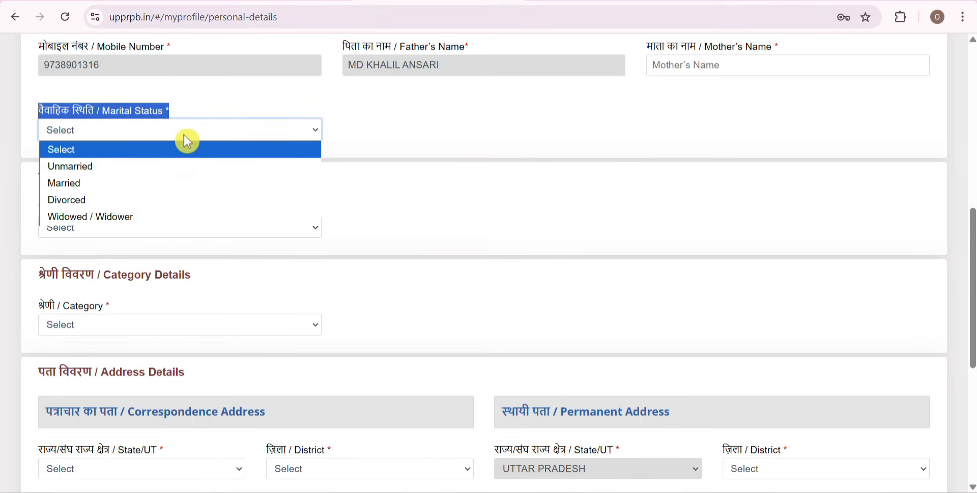
left_click(163, 167)
left_click(360, 139)
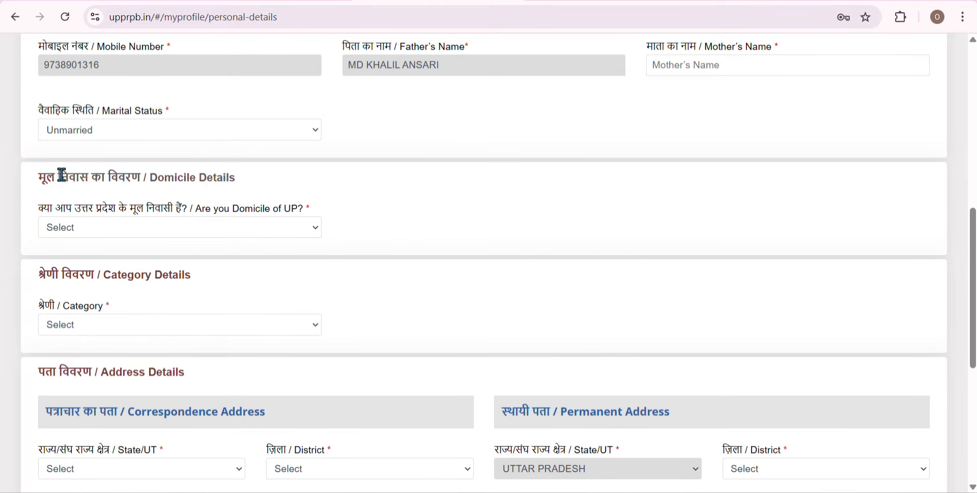
- Answer Yes to 'Are you Domicile of UP?' under Domicile Details
left_click_drag(39, 189, 148, 180)
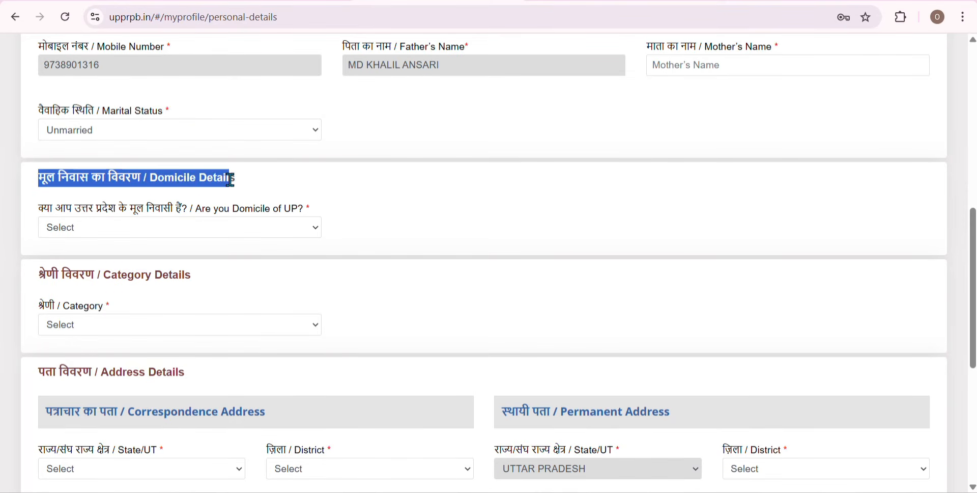
left_click_drag(230, 179, 246, 186)
left_click_drag(42, 208, 277, 238)
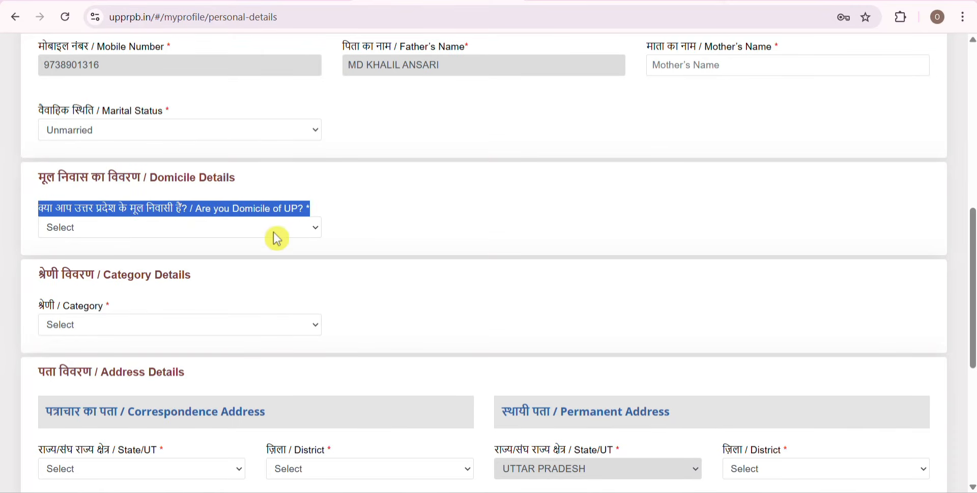
left_click(277, 239)
left_click(178, 265)
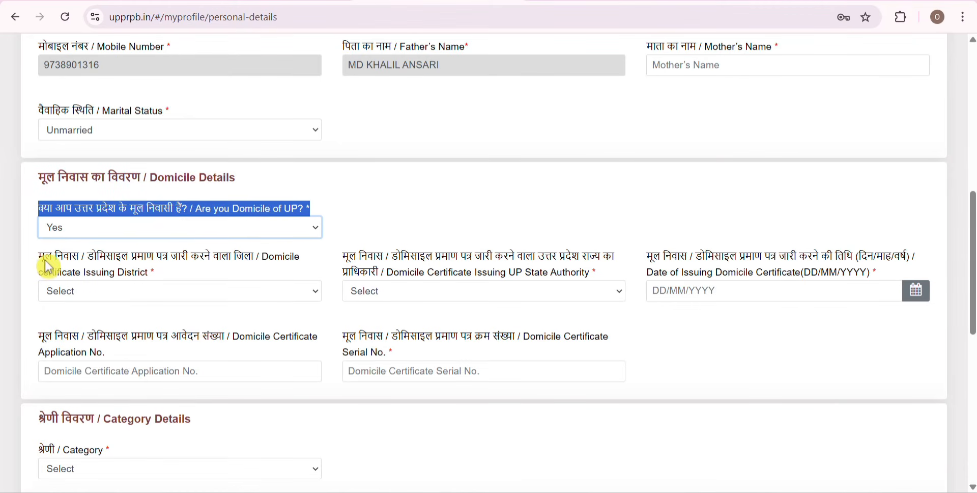
- Set the domicile certificate issuing district to Agra and issuing authority to SDM
left_click_drag(45, 259, 151, 282)
left_click(151, 292)
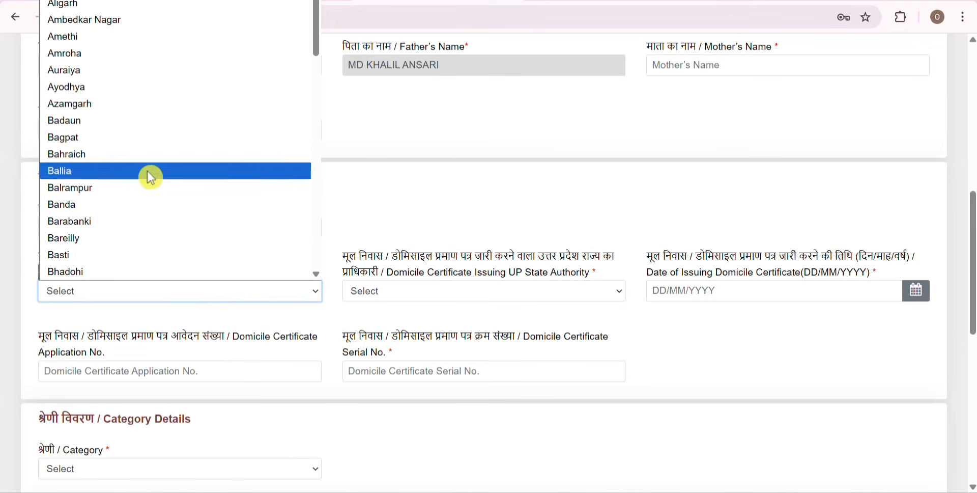
left_click(133, 1)
left_click(428, 233)
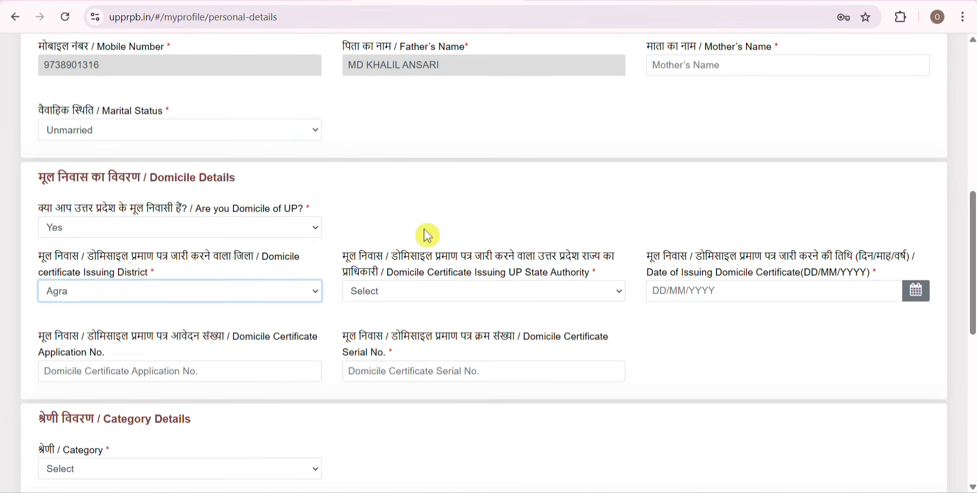
left_click_drag(346, 261, 599, 282)
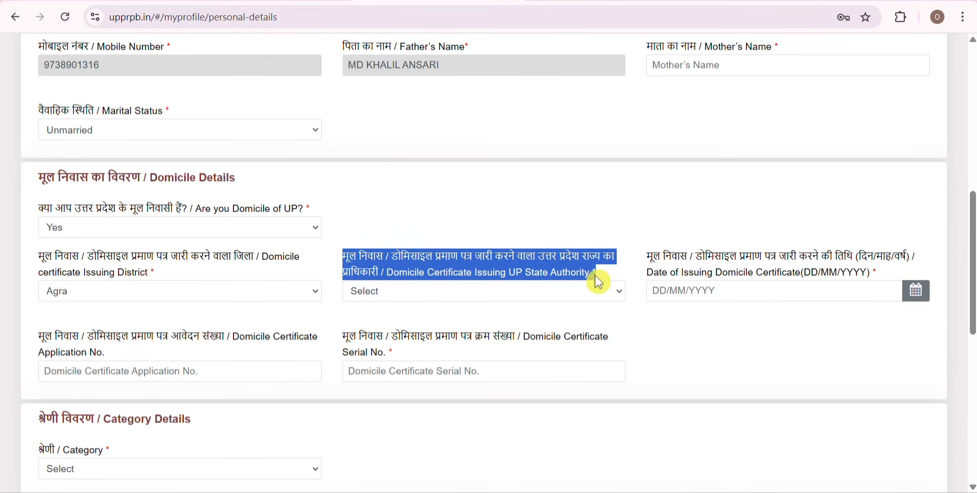
left_click(603, 291)
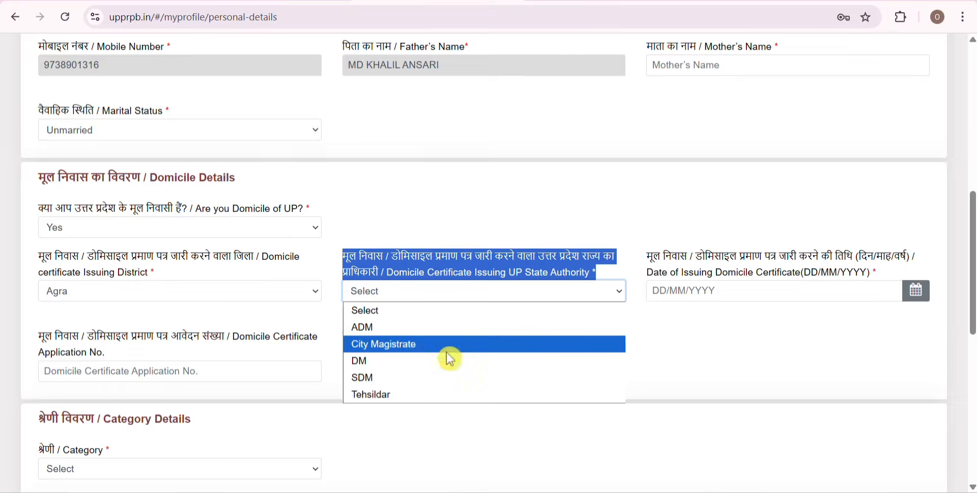
left_click(426, 383)
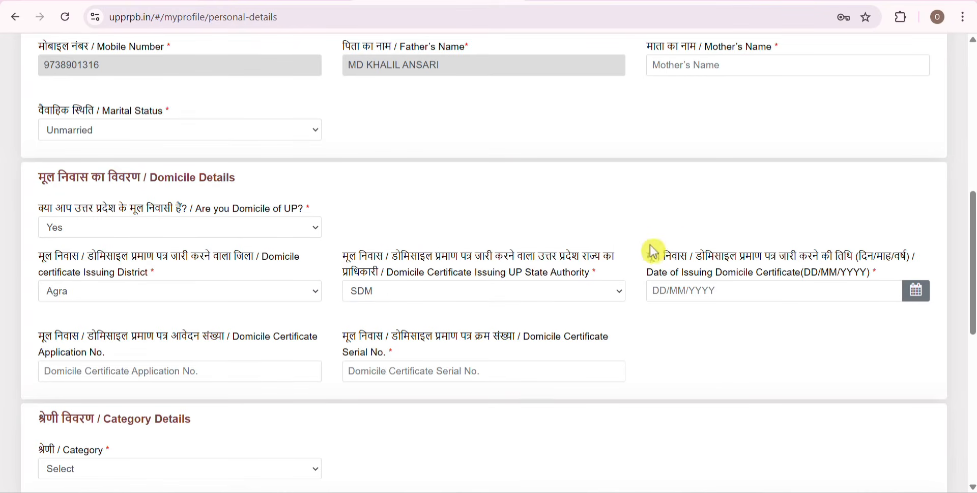
- Pick 16/05/2025 as the domicile certificate issue date, then go to the Serial No. field
left_click_drag(655, 261, 874, 281)
left_click(846, 299)
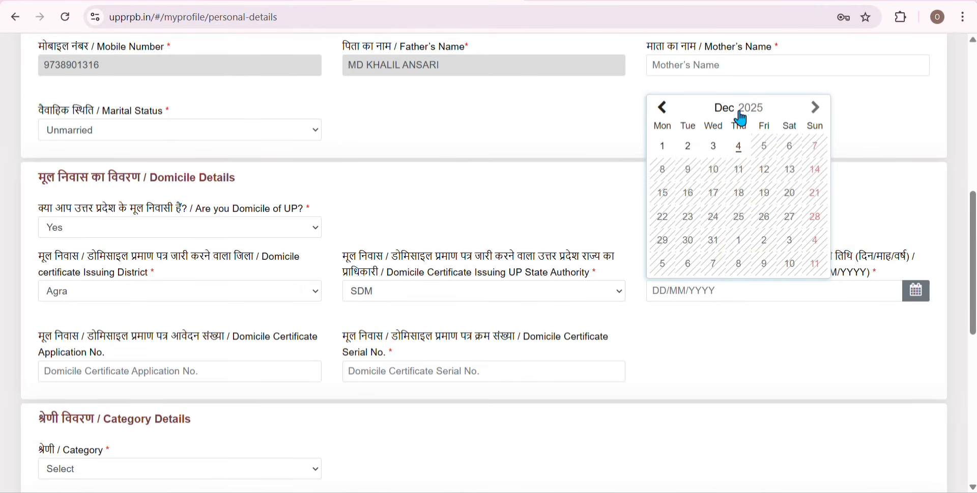
left_click(730, 114)
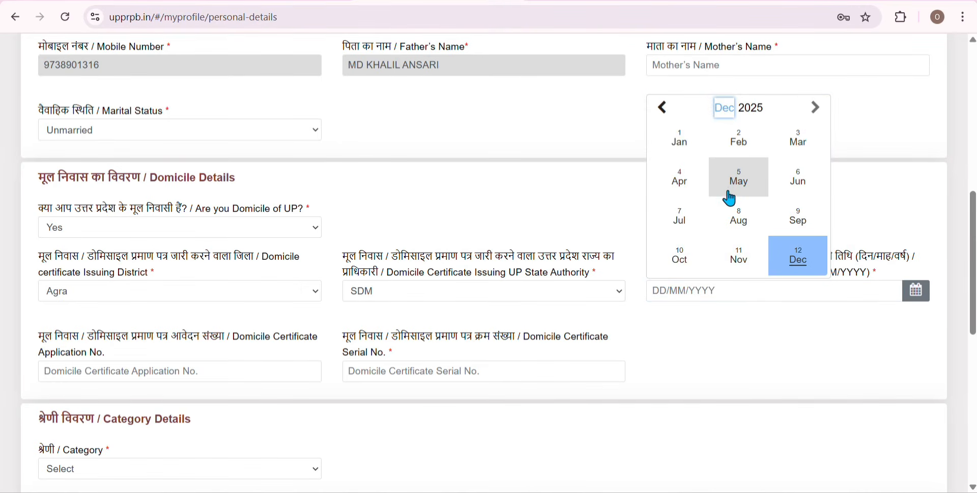
left_click(732, 193)
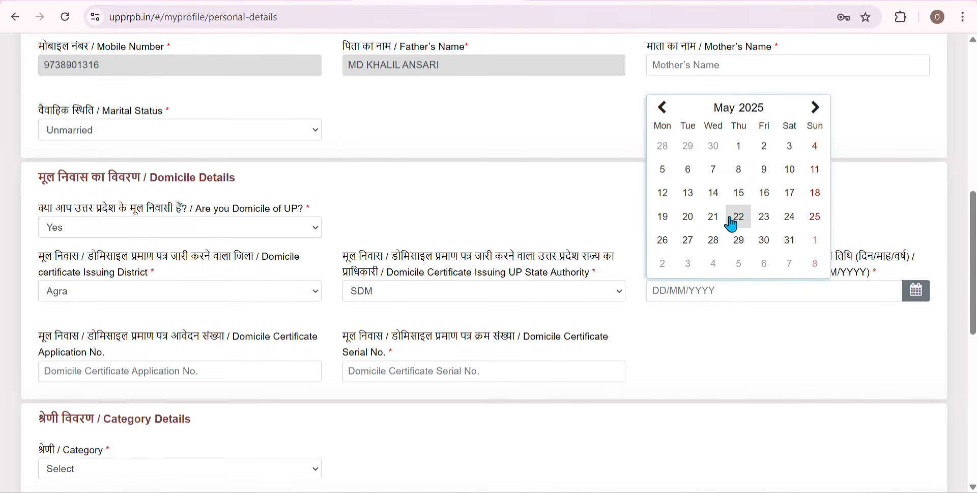
left_click(775, 194)
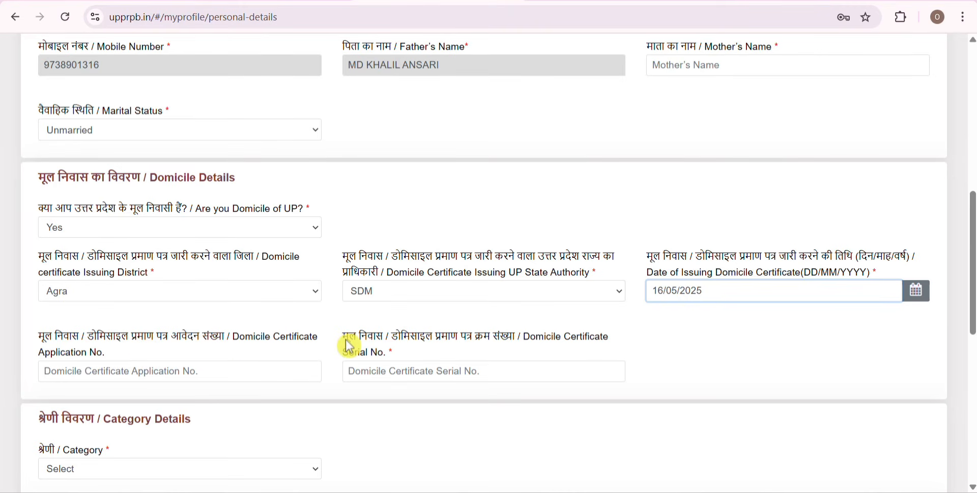
left_click_drag(350, 346, 421, 361)
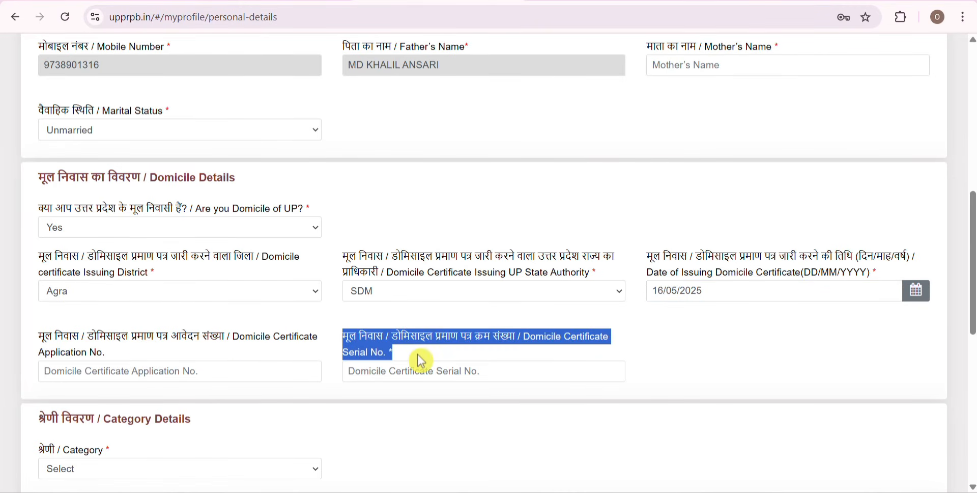
left_click(407, 373)
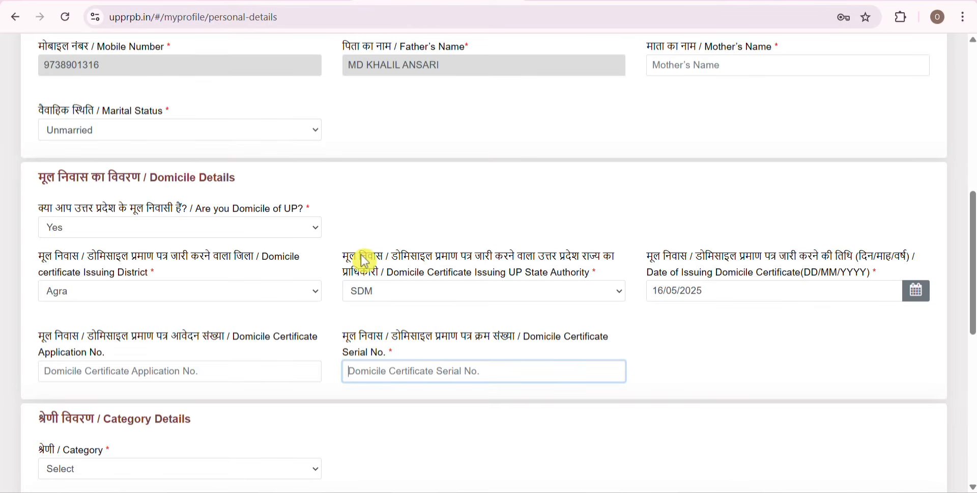
scroll(364, 261, "down", 4)
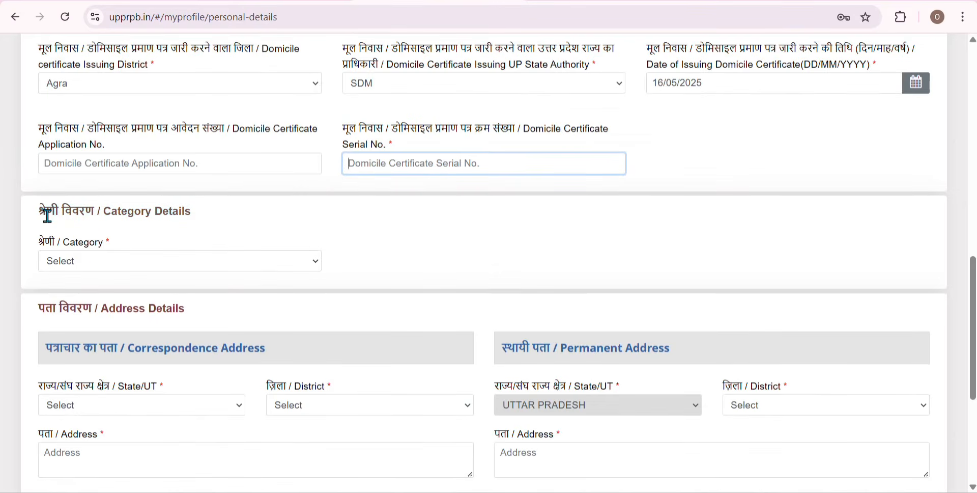
- Set category to OBC Non Creamy Layer and accept the reservation eligibility notice
left_click_drag(40, 212, 190, 224)
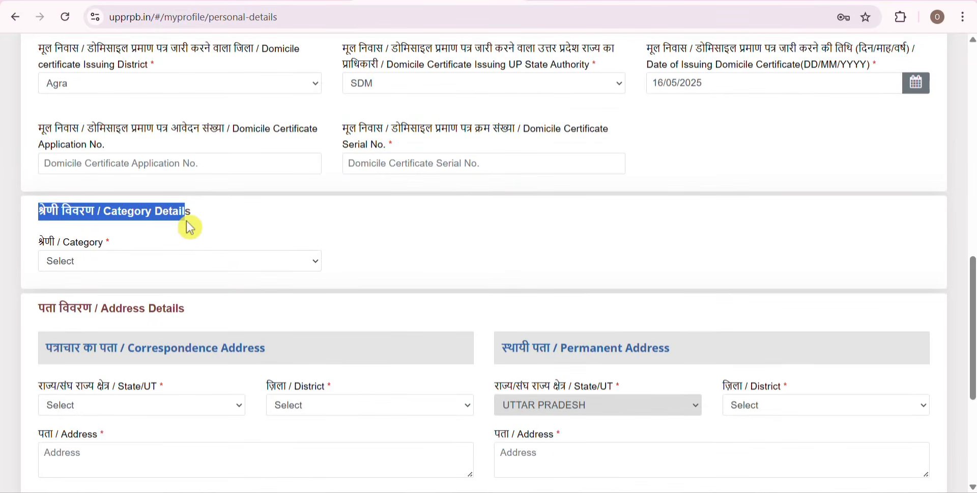
left_click(108, 270)
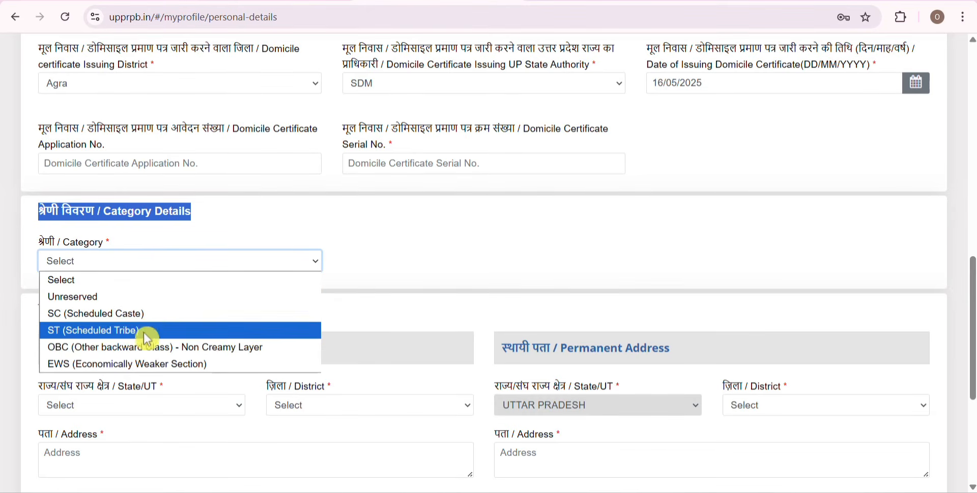
left_click(148, 349)
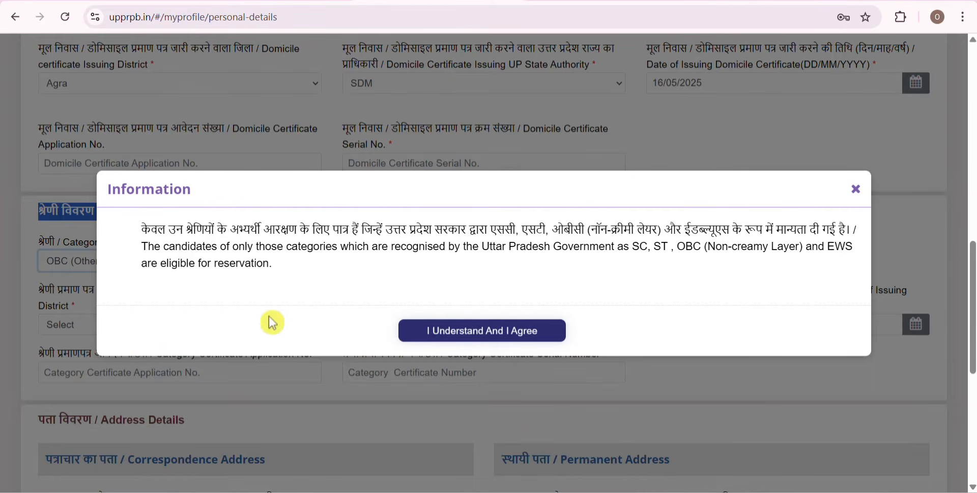
left_click(449, 331)
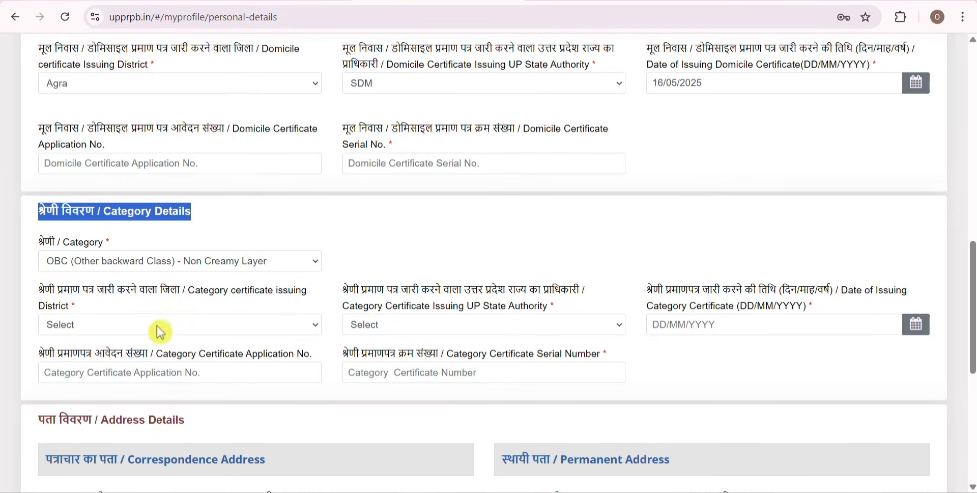
left_click(50, 293)
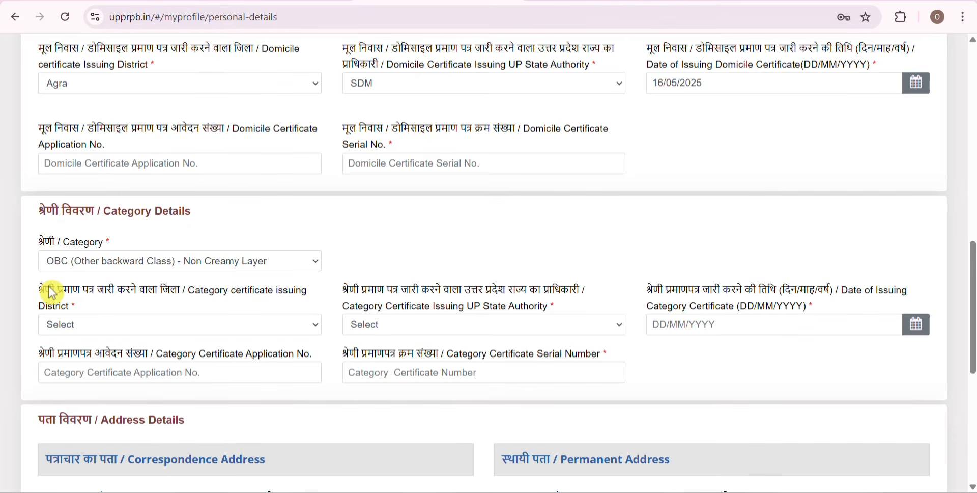
- Set the category certificate district to Agra and issuing authority to SDM
left_click_drag(51, 293, 92, 305)
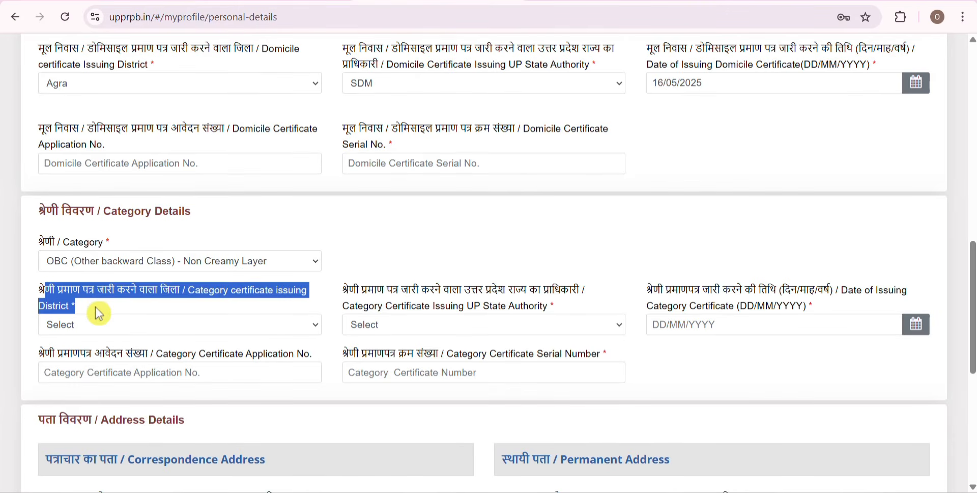
left_click(105, 326)
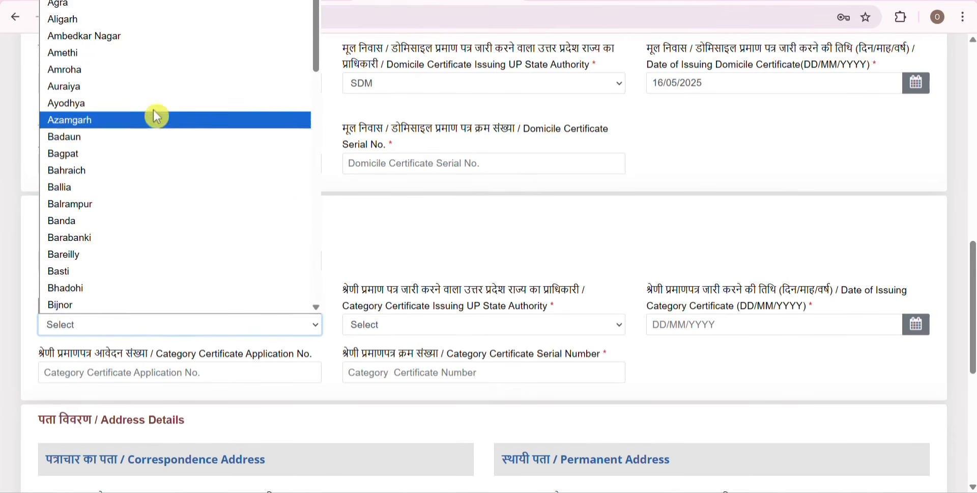
left_click(184, 4)
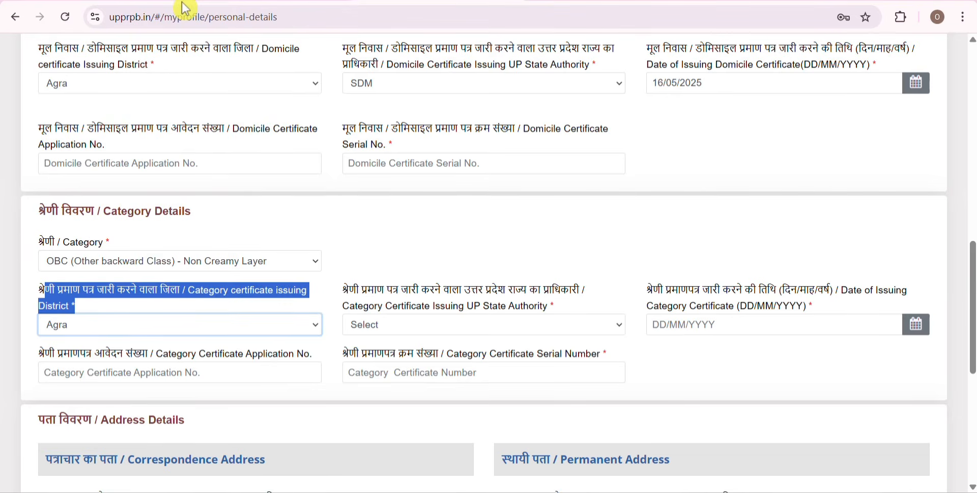
left_click(354, 223)
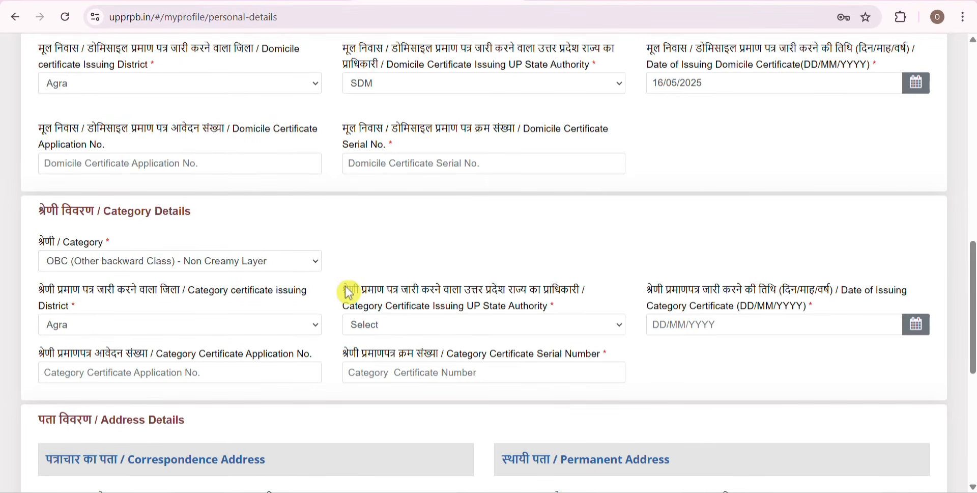
left_click_drag(346, 289, 550, 308)
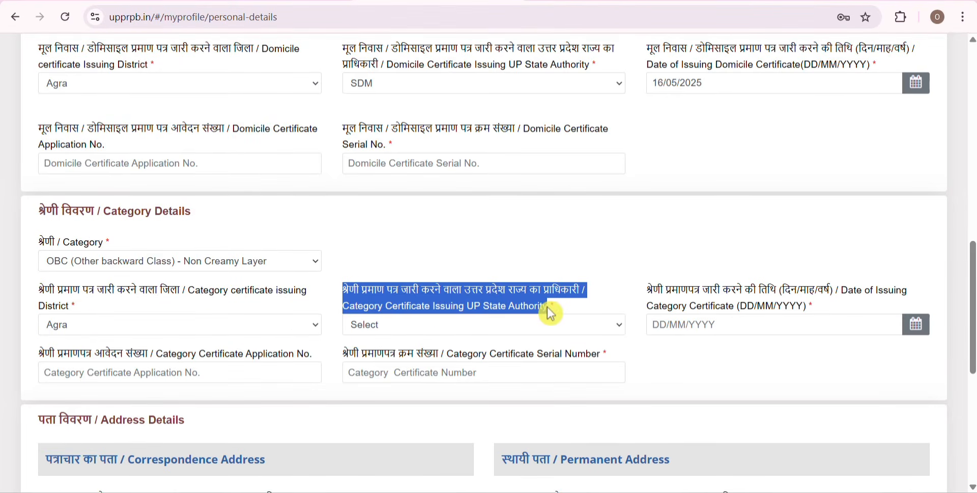
left_click(434, 326)
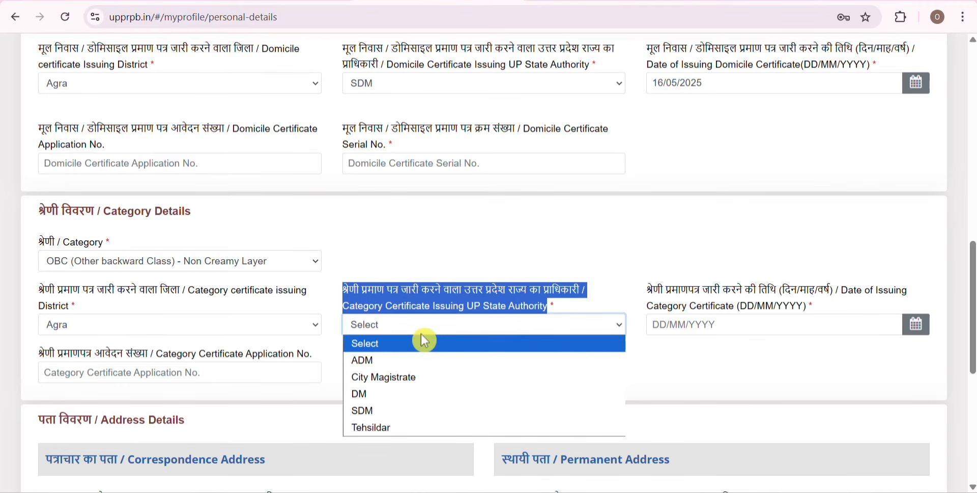
left_click(402, 411)
left_click(627, 286)
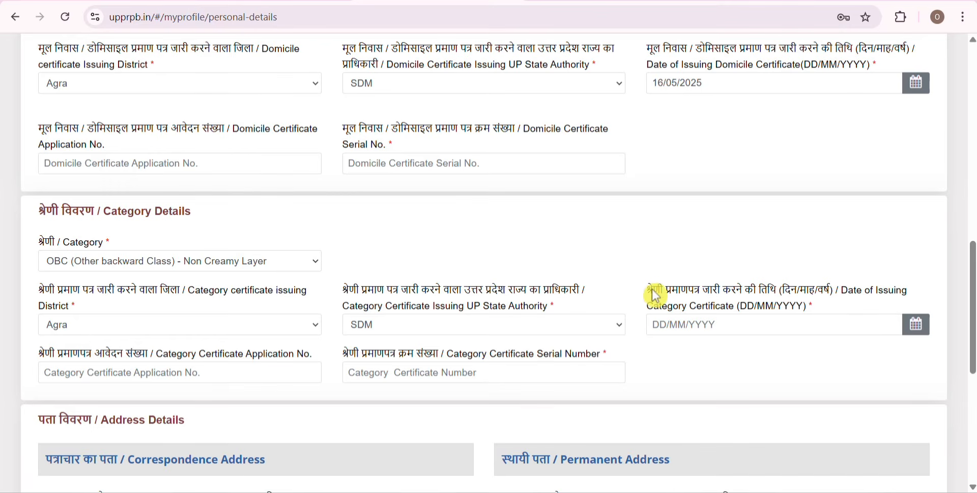
- Pick 16/04/2025 as the category certificate issue date, then go to Serial Number
left_click_drag(655, 294, 808, 309)
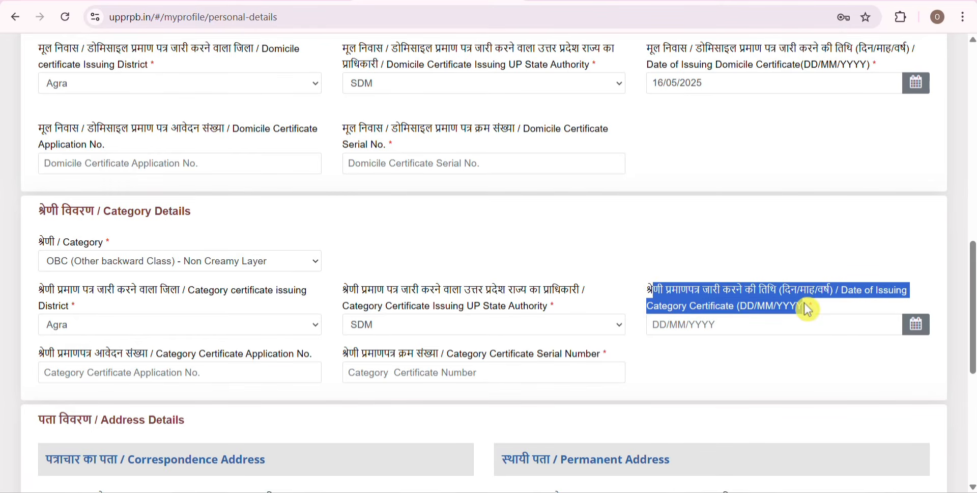
left_click(770, 326)
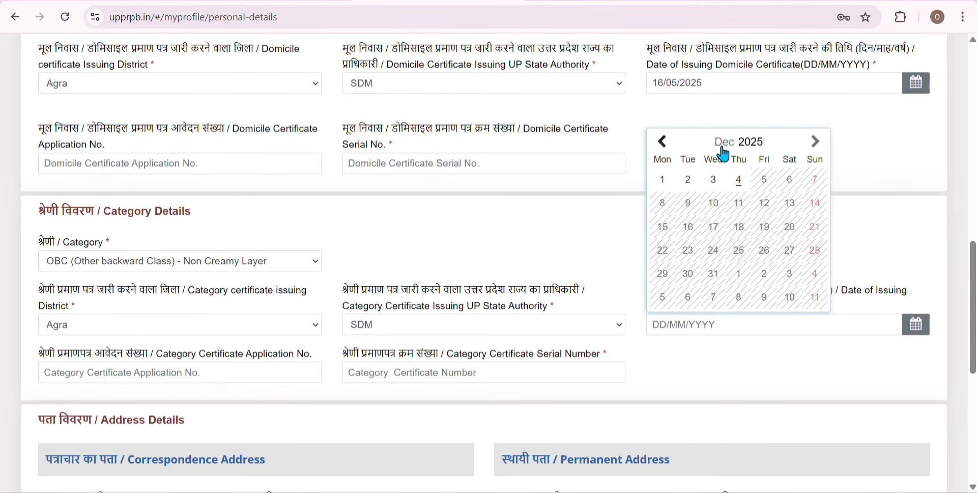
left_click(725, 143)
left_click(684, 224)
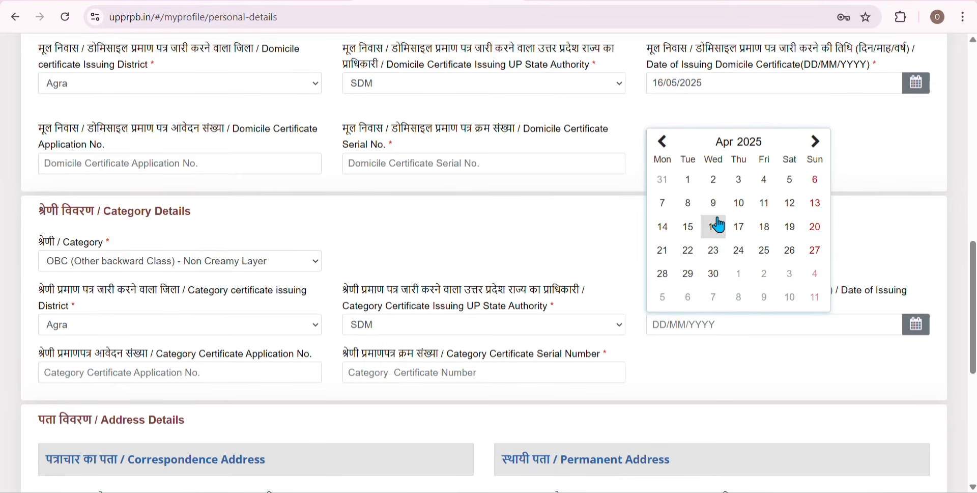
left_click(715, 228)
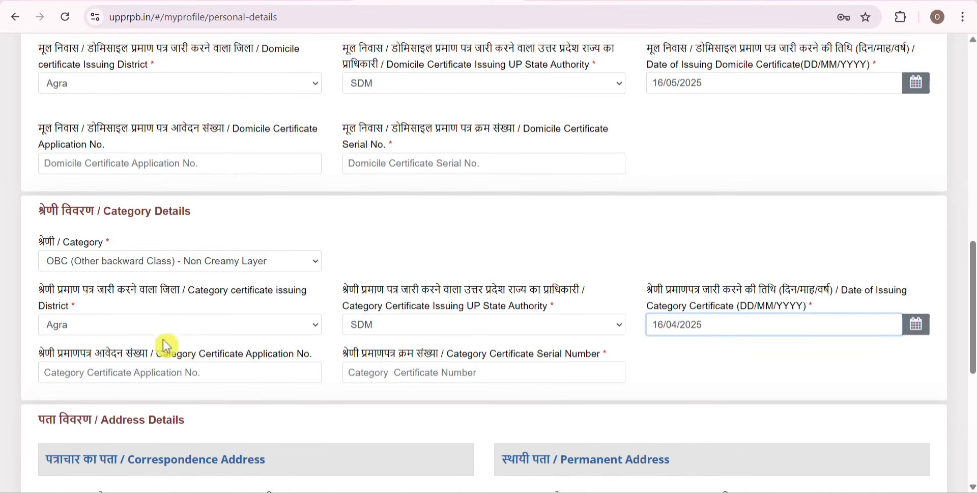
left_click_drag(336, 359, 589, 365)
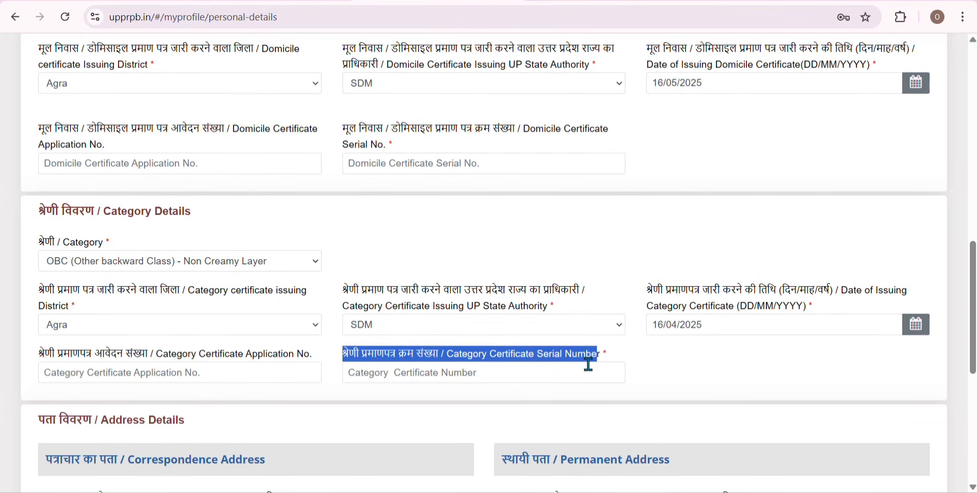
left_click(551, 377)
- Set the correspondence address state to UTTAR PRADESH and district to Agra
scroll(371, 279, "down", 5)
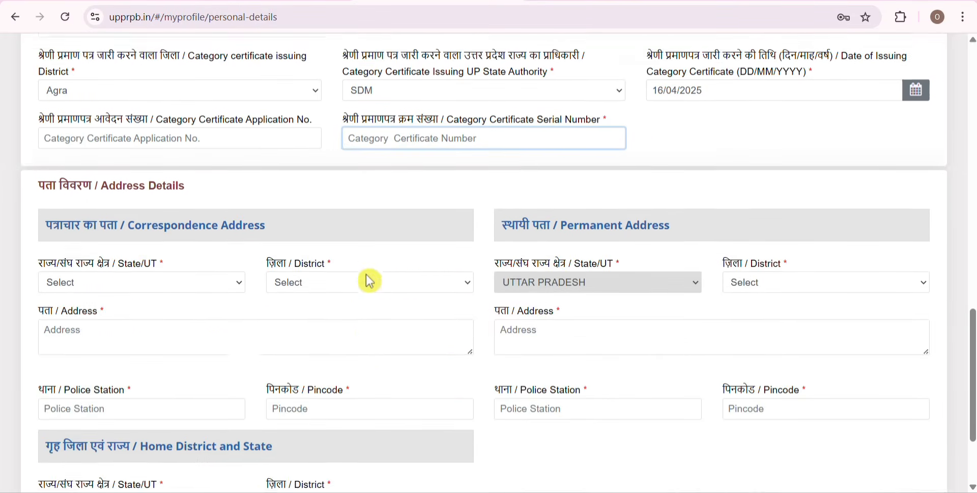
scroll(75, 258, "down", 2)
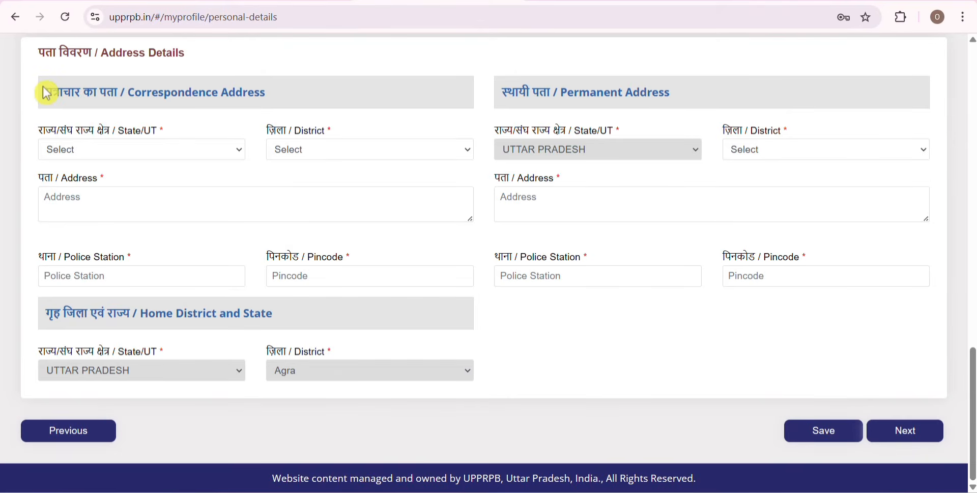
left_click_drag(30, 58, 213, 73)
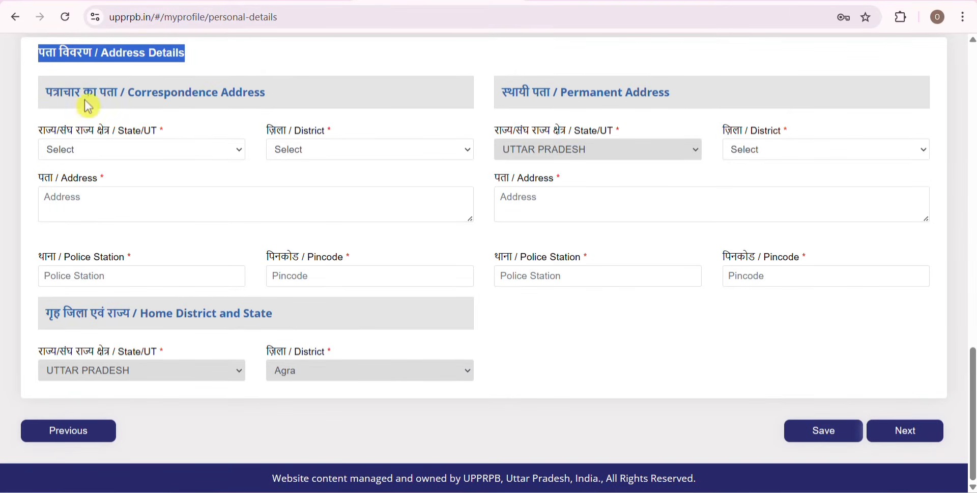
left_click_drag(59, 91, 274, 105)
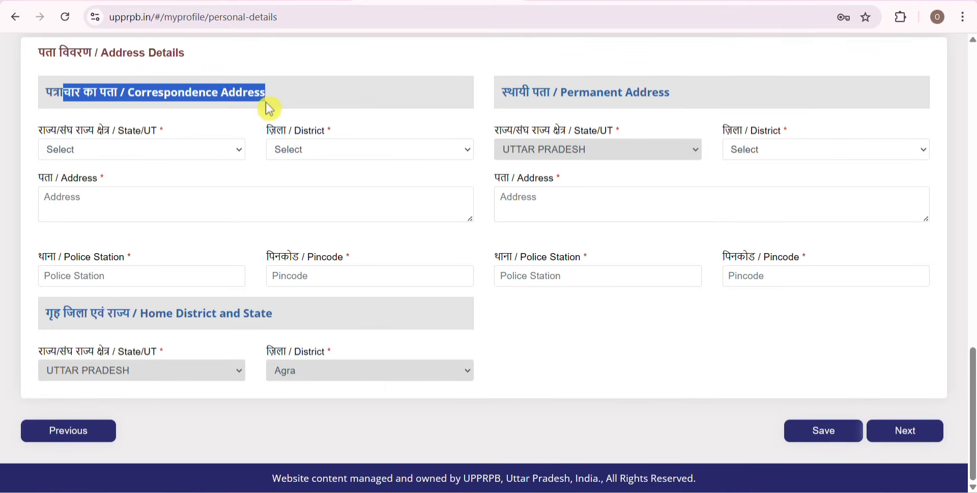
left_click(184, 157)
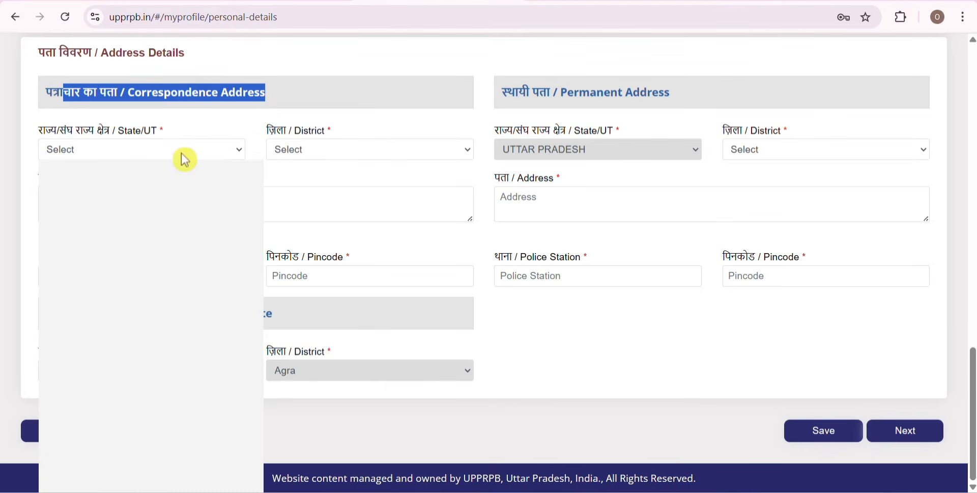
scroll(157, 260, "down", 7)
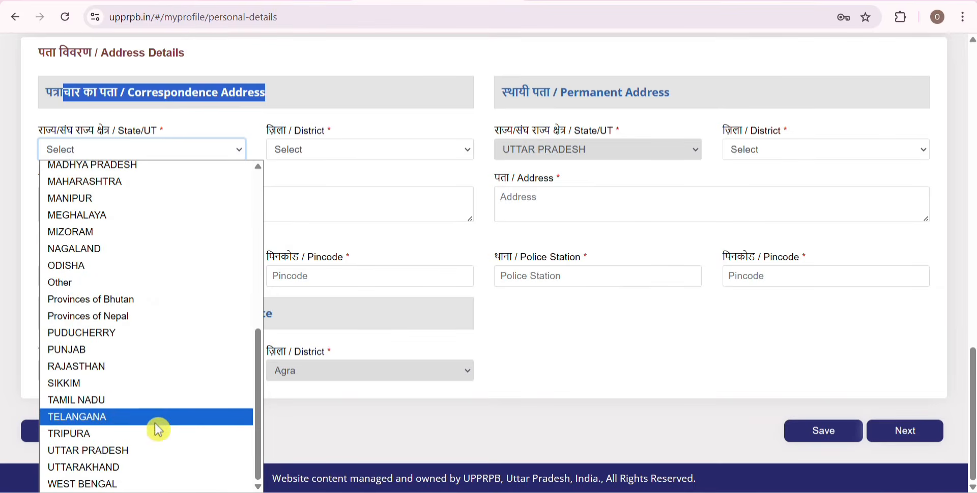
left_click(157, 451)
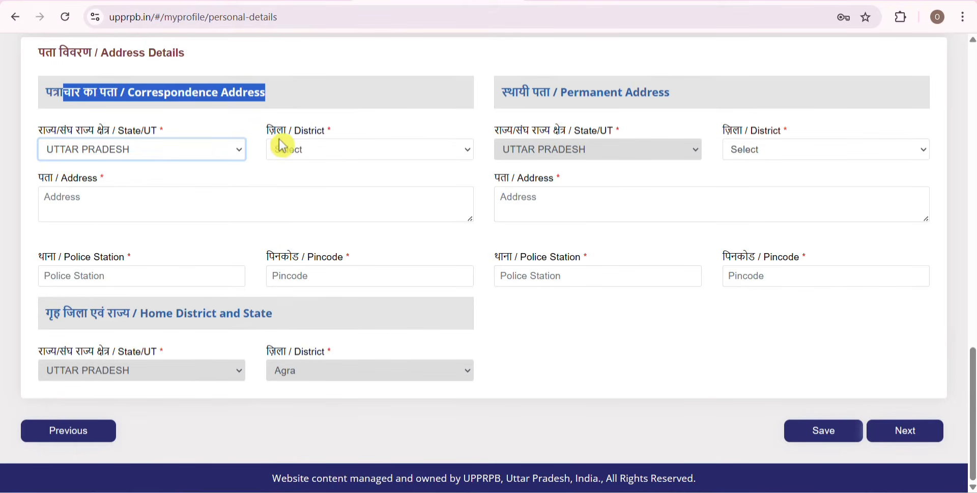
left_click_drag(275, 135, 343, 131)
left_click(331, 150)
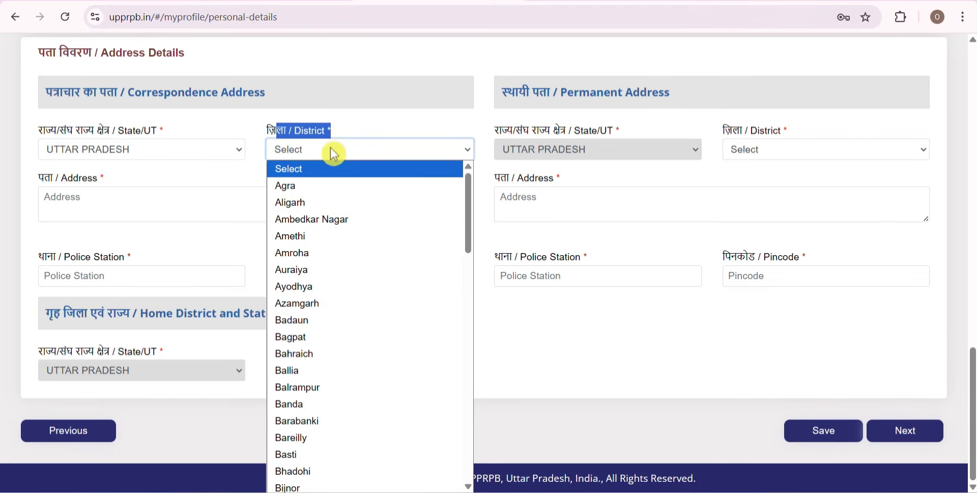
left_click(331, 188)
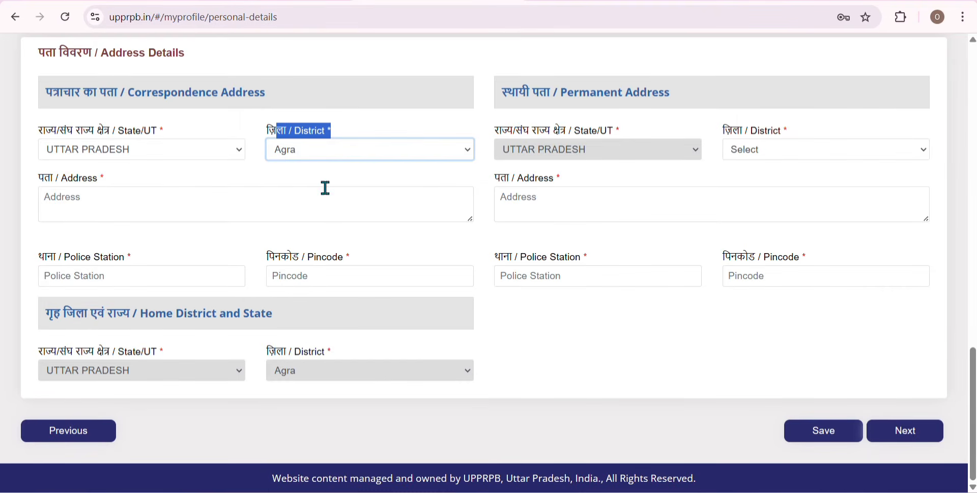
- Go through the correspondence address, police station and pincode fields
left_click_drag(37, 182, 109, 181)
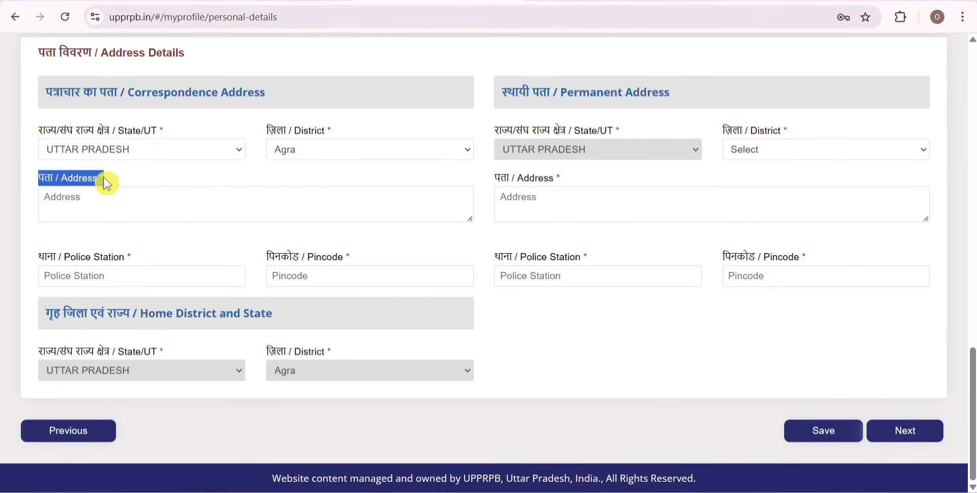
left_click(129, 203)
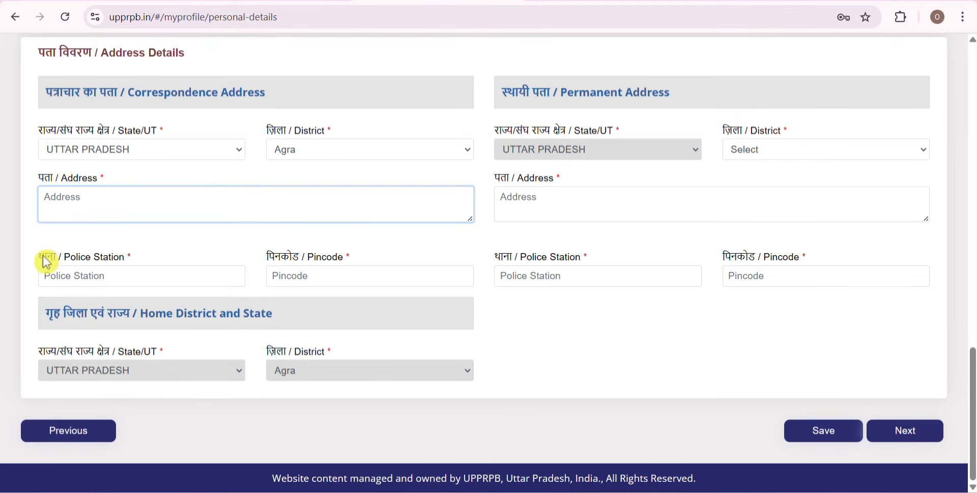
left_click_drag(48, 258, 124, 262)
left_click(129, 272)
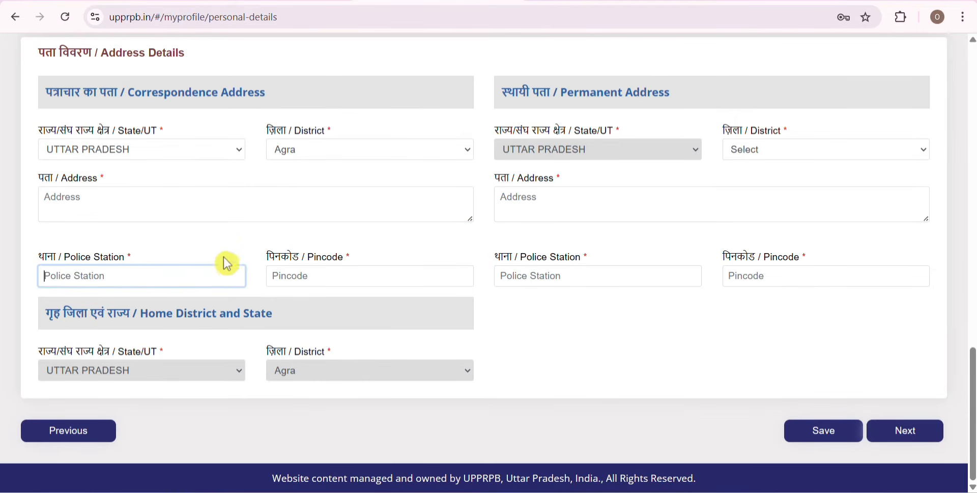
left_click_drag(264, 258, 356, 261)
left_click(350, 273)
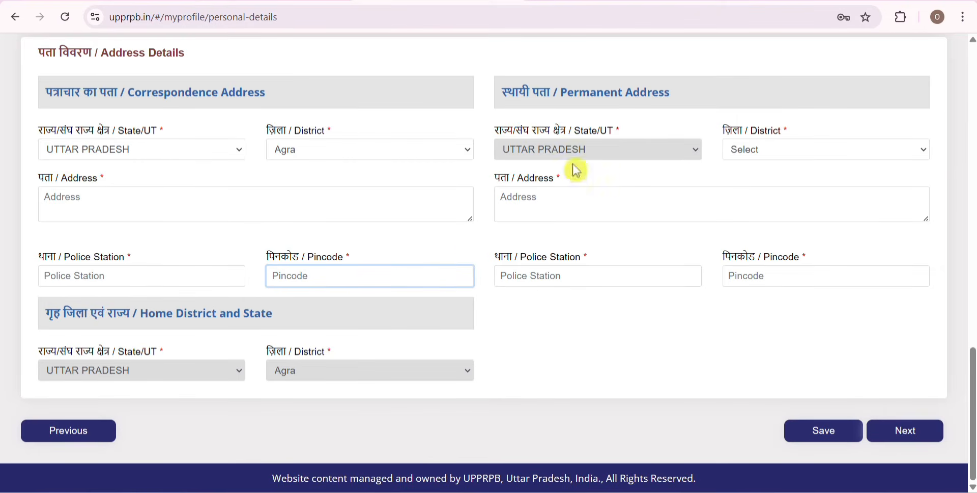
- Set the permanent address district to Agra and continue to Other Details
left_click(768, 150)
left_click(765, 186)
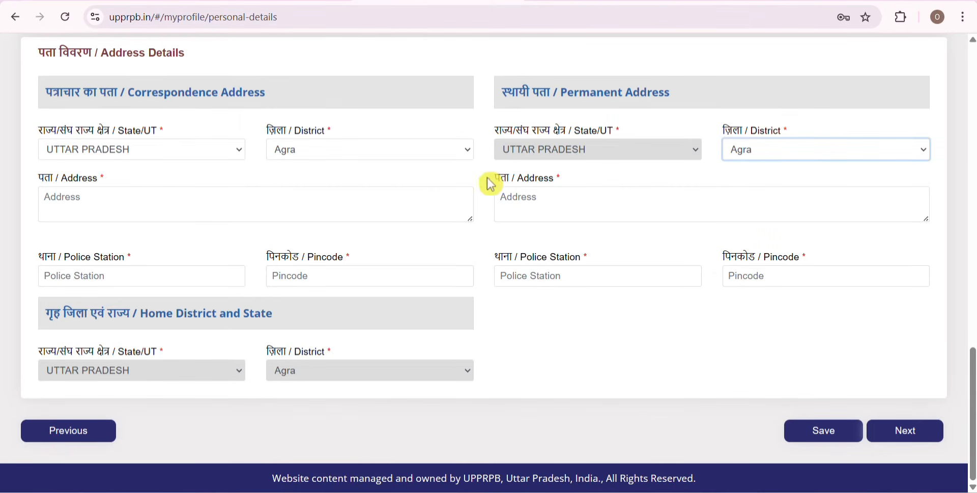
left_click(516, 217)
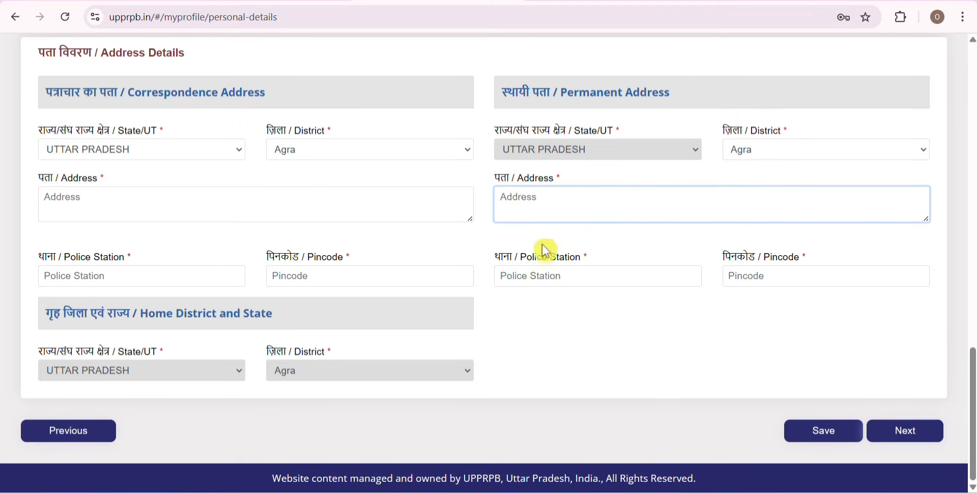
left_click_drag(489, 257, 606, 260)
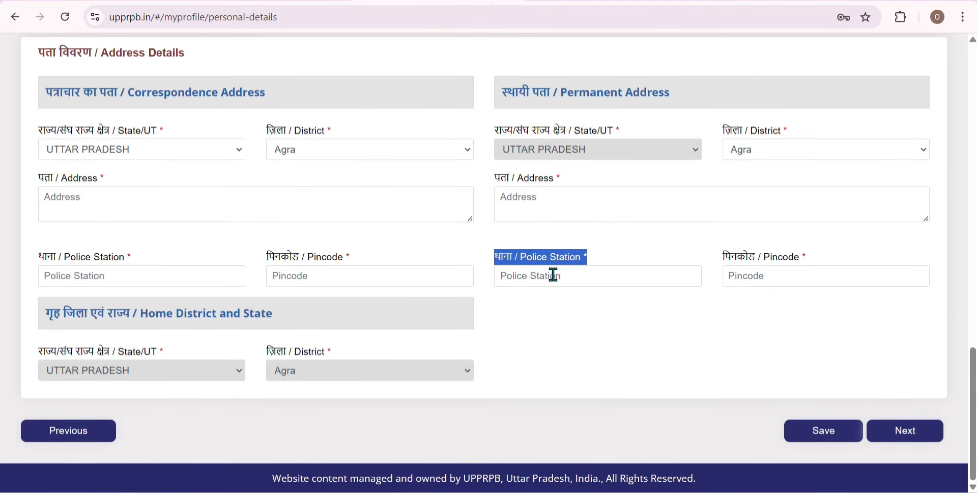
left_click_drag(706, 257, 802, 268)
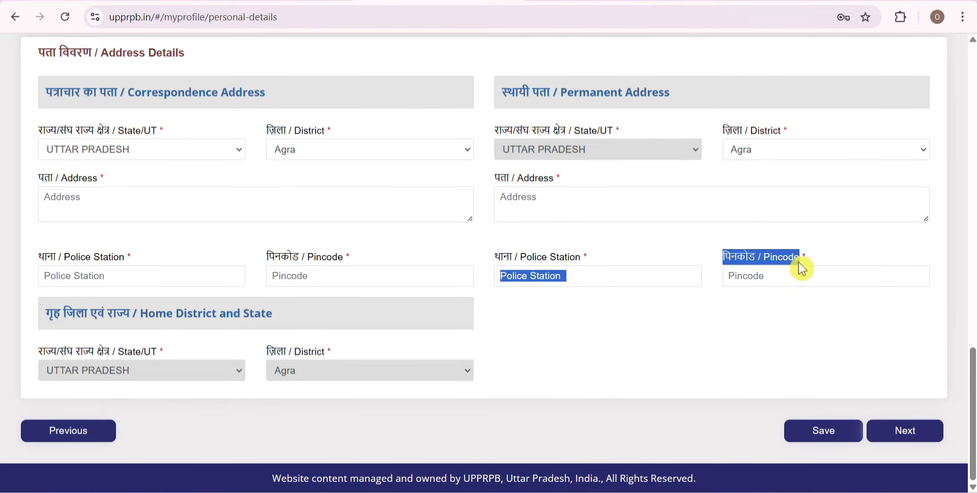
left_click(772, 277)
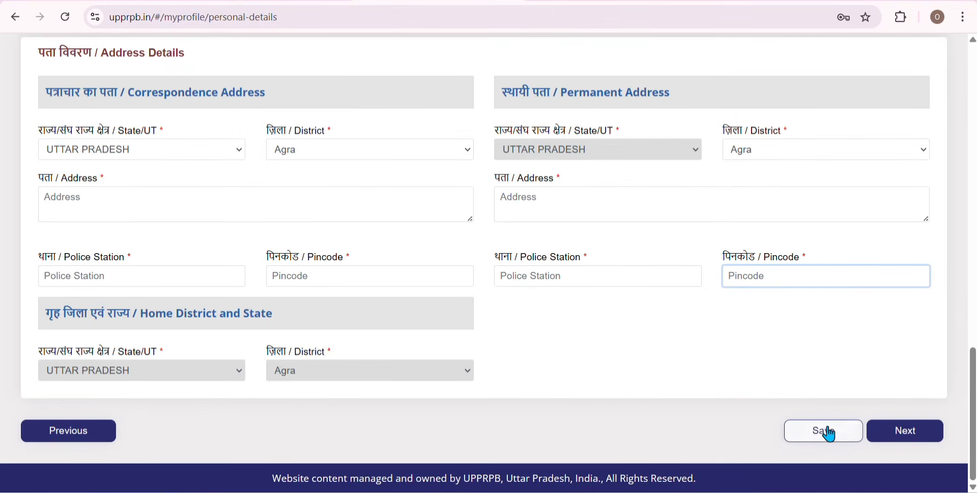
left_click(902, 434)
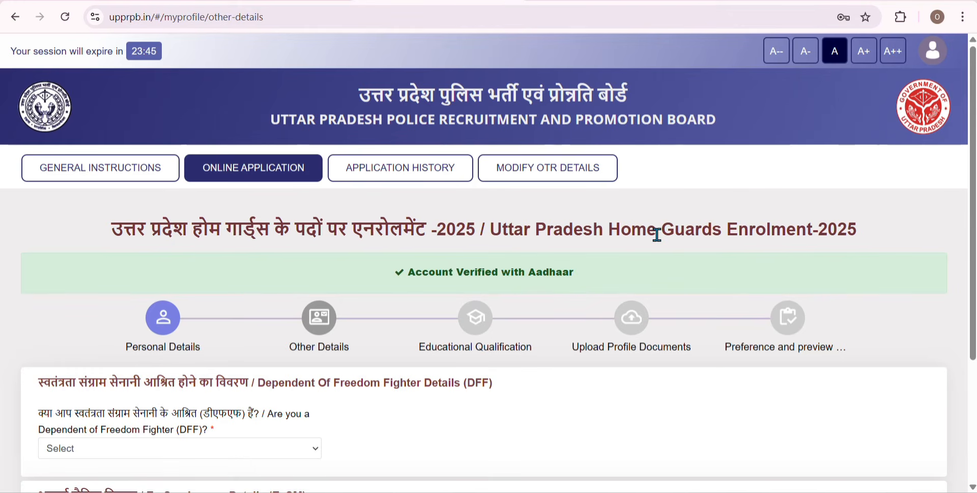
- Answer Yes to Dependent of Freedom Fighter and choose Sitapur as issuing district
scroll(254, 273, "down", 3)
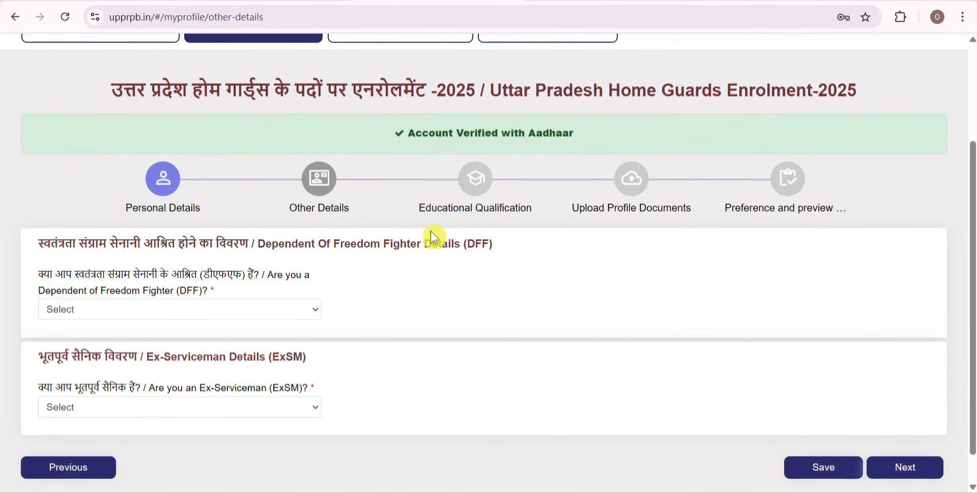
left_click(106, 319)
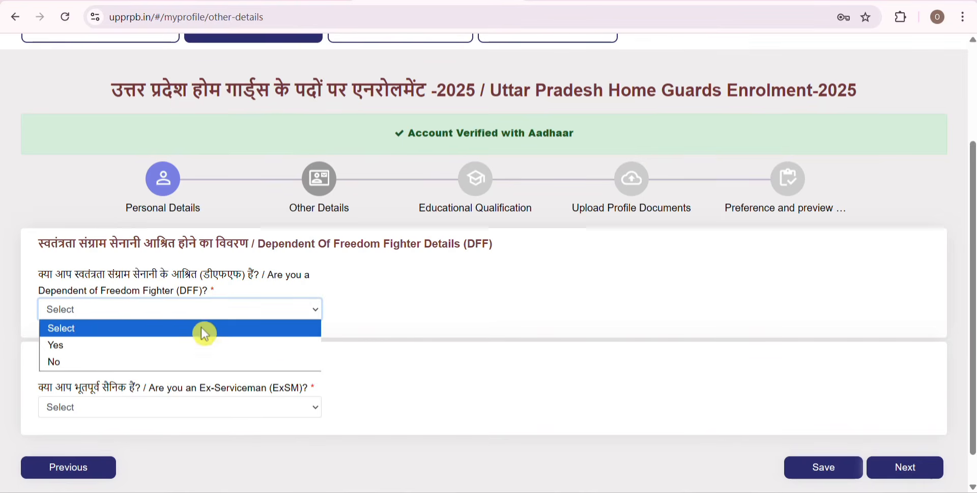
left_click(162, 349)
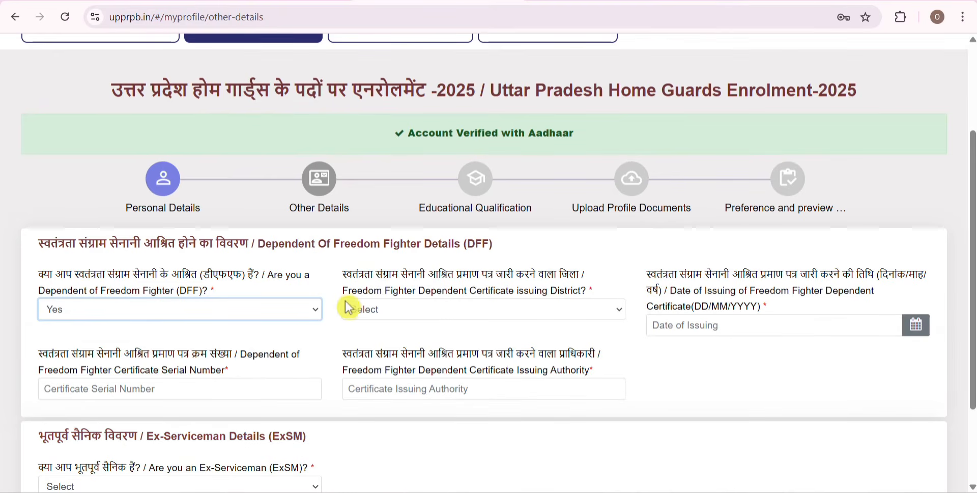
left_click_drag(343, 303, 589, 297)
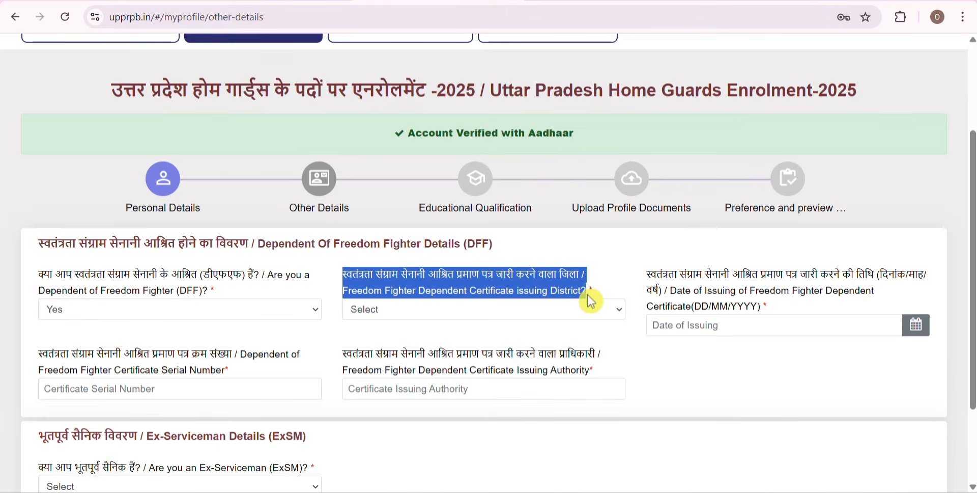
left_click(565, 311)
scroll(465, 168, "down", 15)
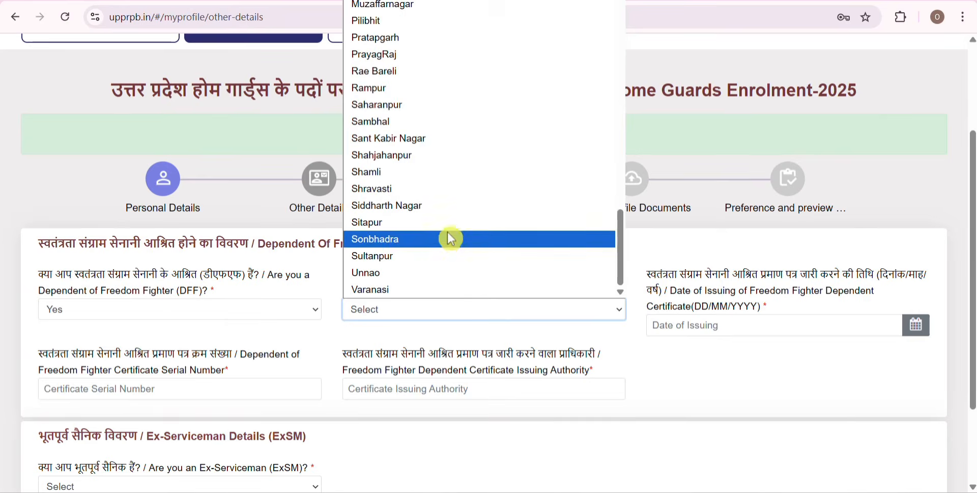
left_click(432, 222)
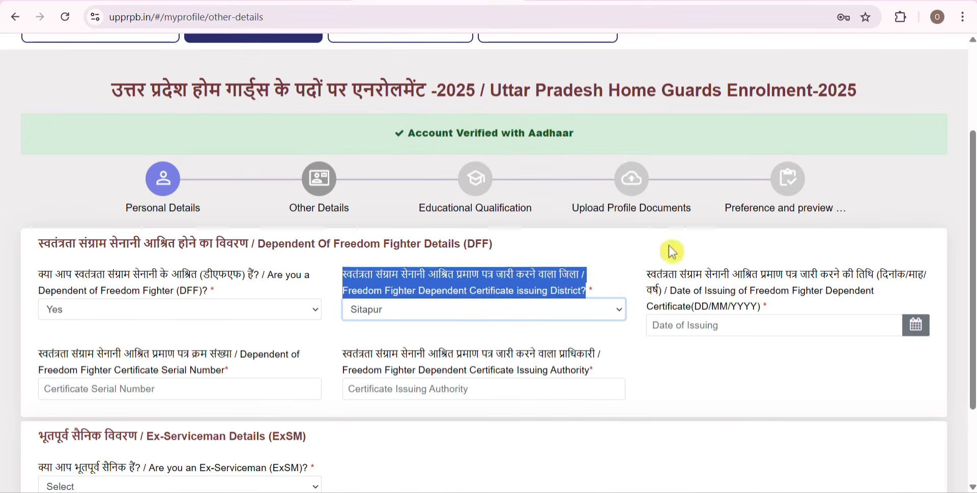
left_click(657, 293)
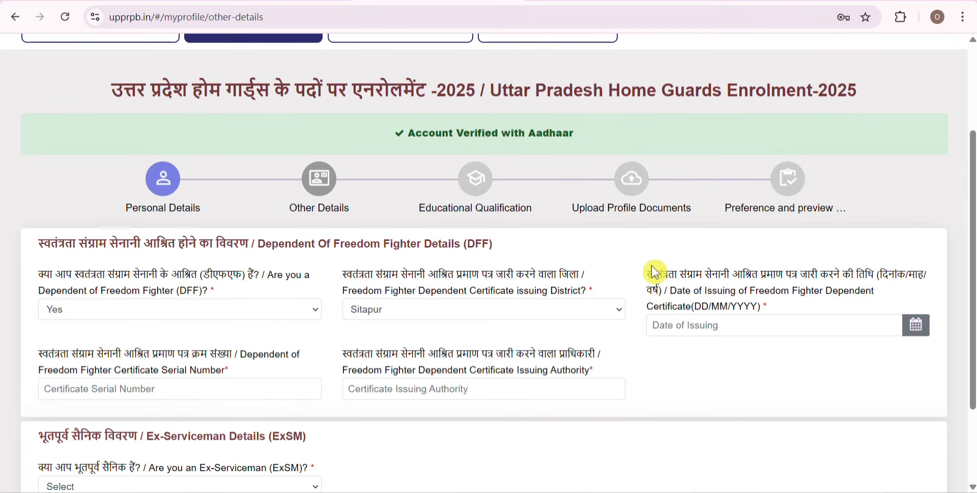
- Set the freedom fighter certificate issue date to 26/04/2025
left_click_drag(655, 273, 766, 318)
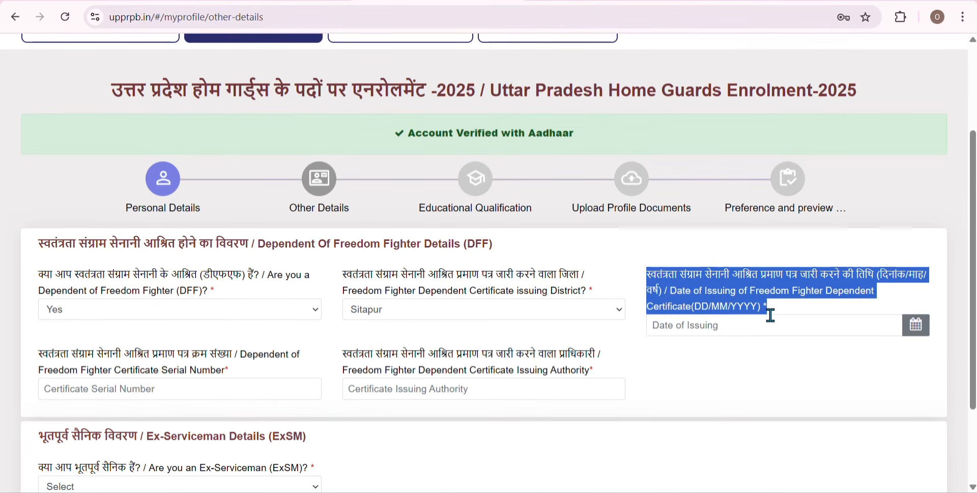
left_click(748, 322)
left_click(727, 143)
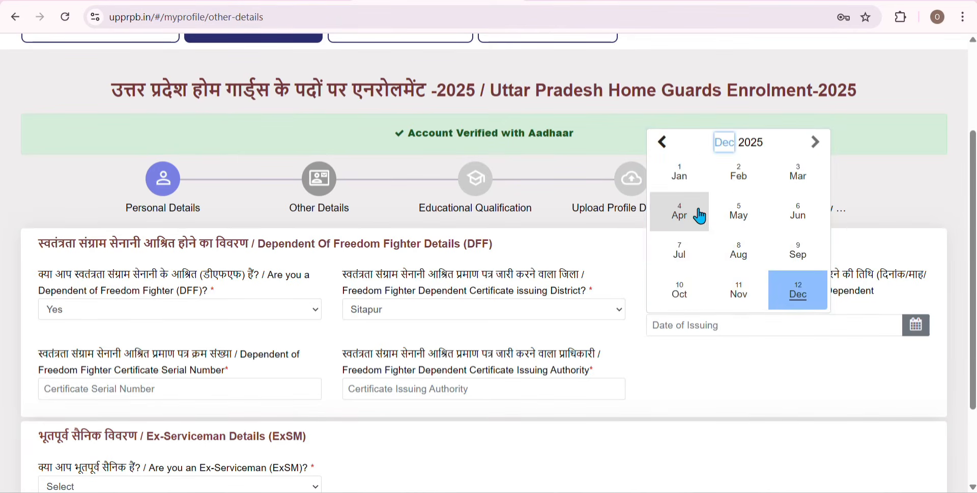
left_click(679, 212)
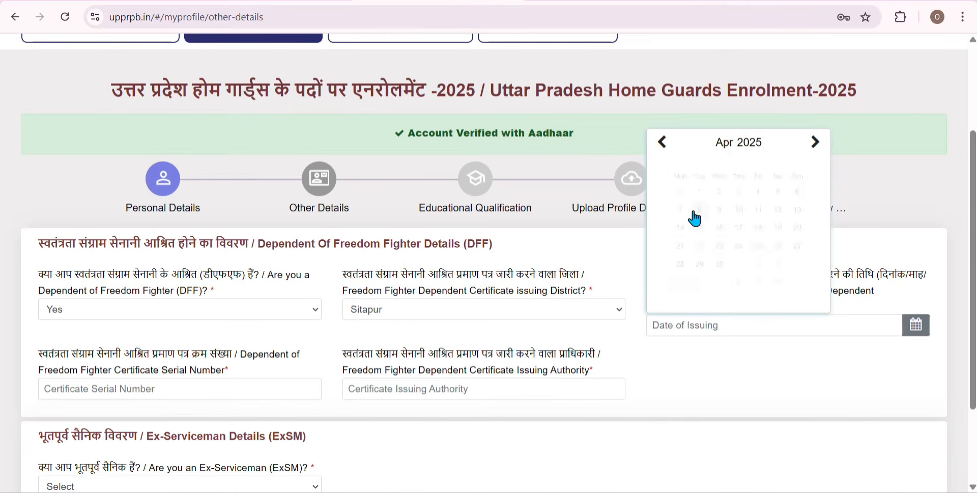
left_click(789, 252)
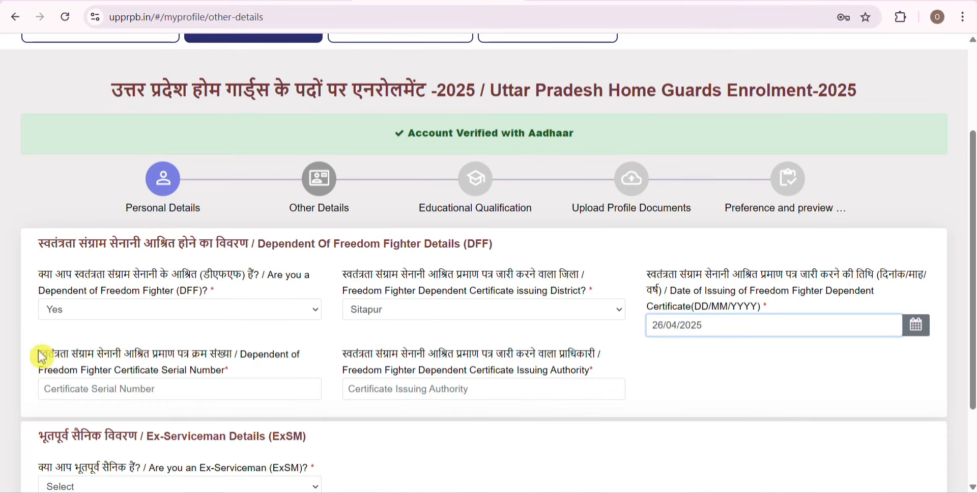
- Visit the serial number and authority fields, then change the freedom fighter answer to No
left_click_drag(42, 356, 196, 392)
left_click(186, 395)
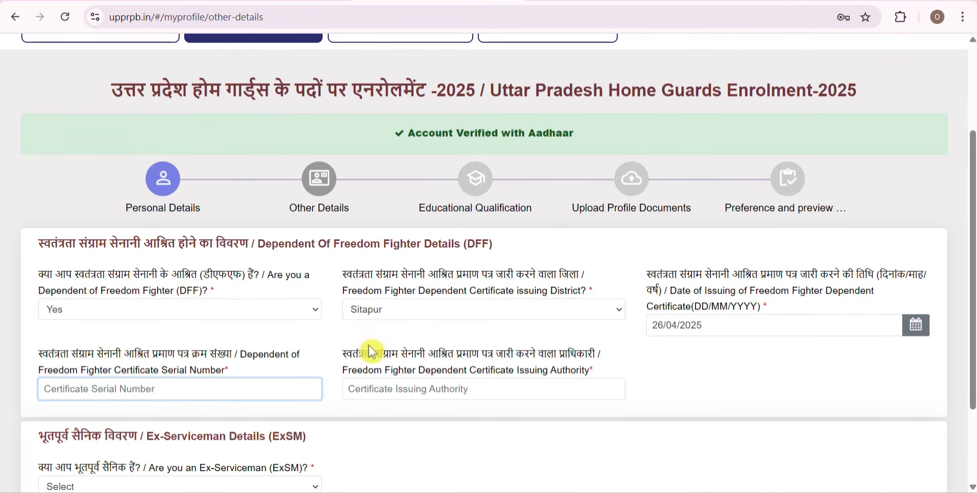
left_click_drag(336, 378, 534, 382)
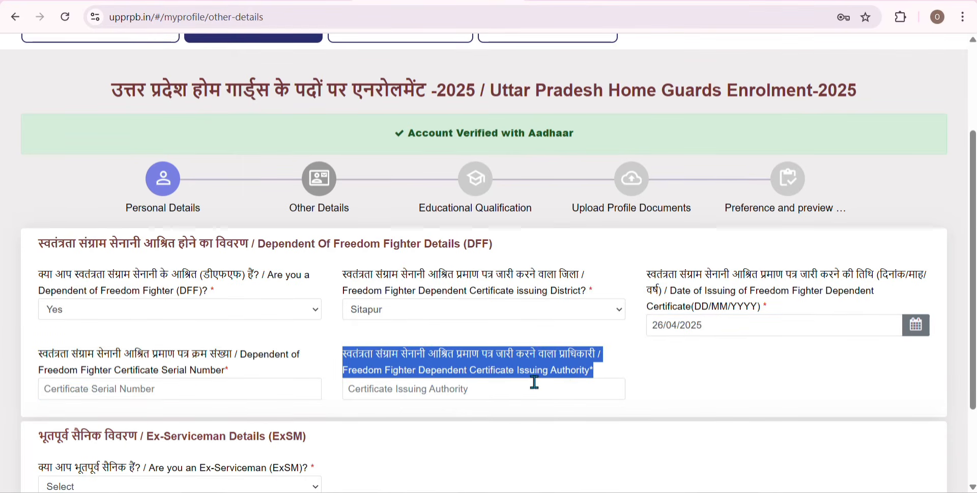
left_click(434, 390)
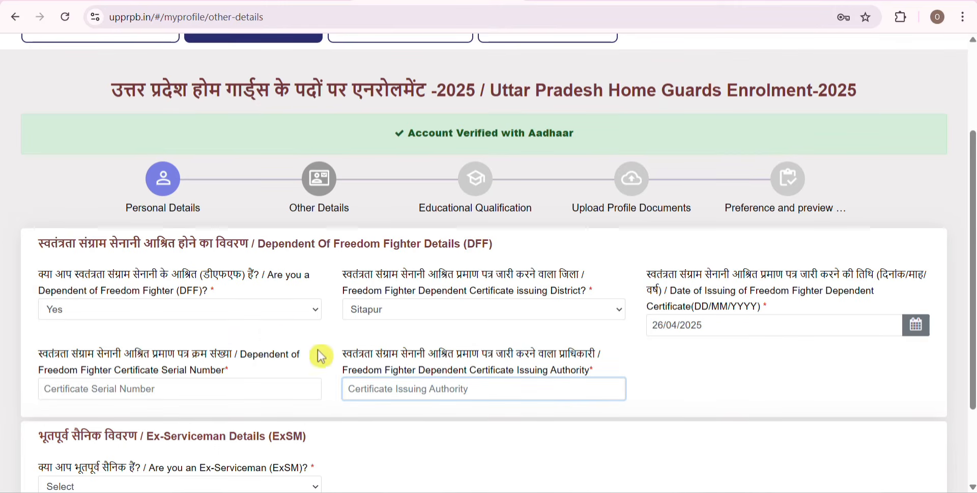
left_click(180, 309)
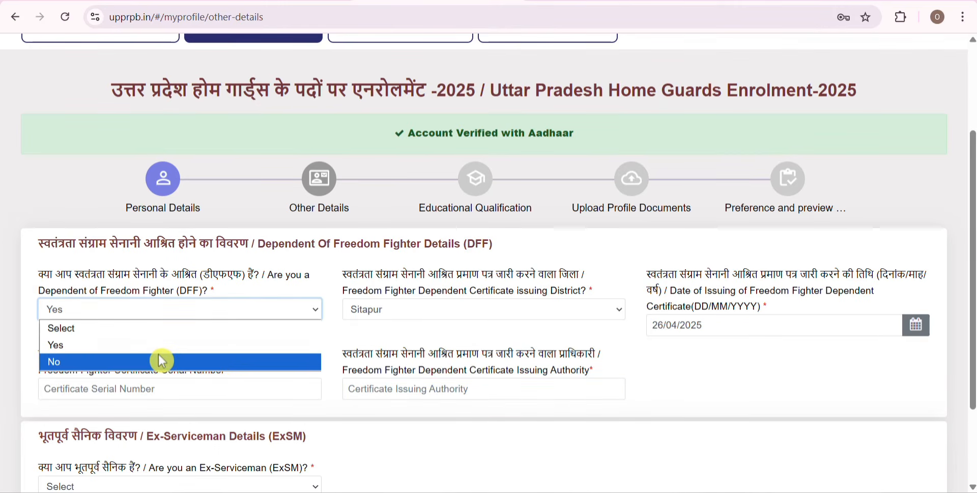
left_click(162, 361)
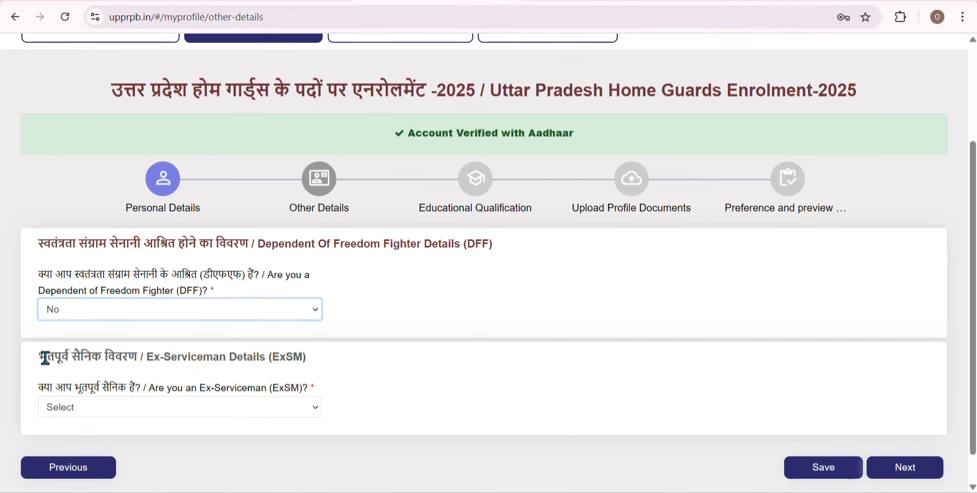
left_click_drag(43, 358, 251, 407)
- Answer Yes to Ex-Serviceman and set the enlistment date to 11/12/2019
left_click(241, 408)
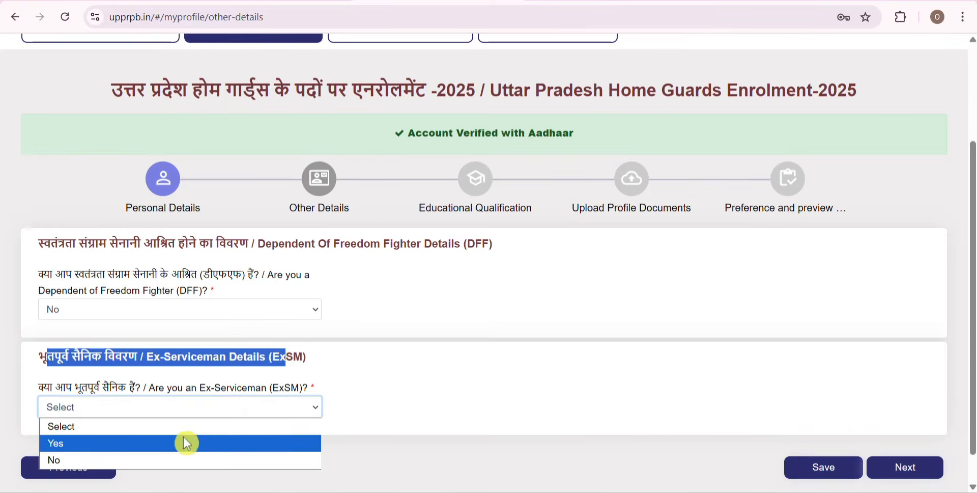
left_click(186, 442)
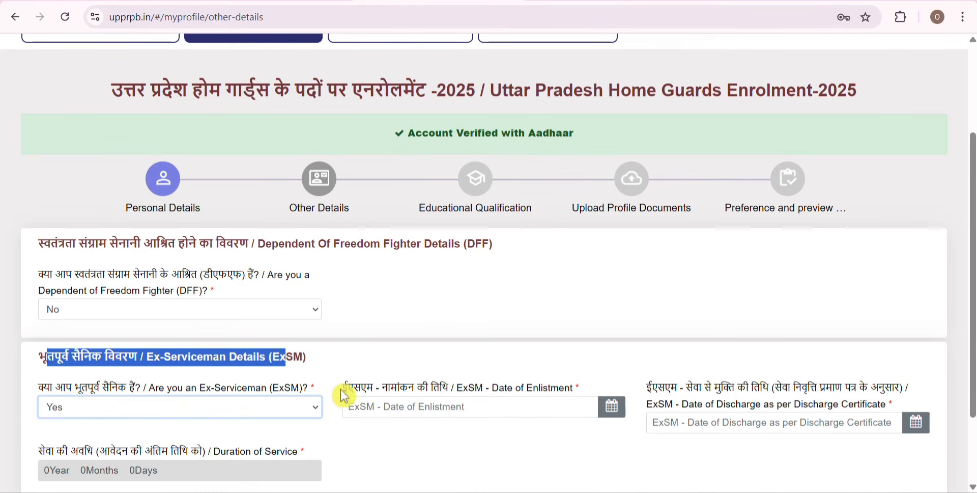
left_click_drag(339, 391, 502, 408)
left_click(501, 408)
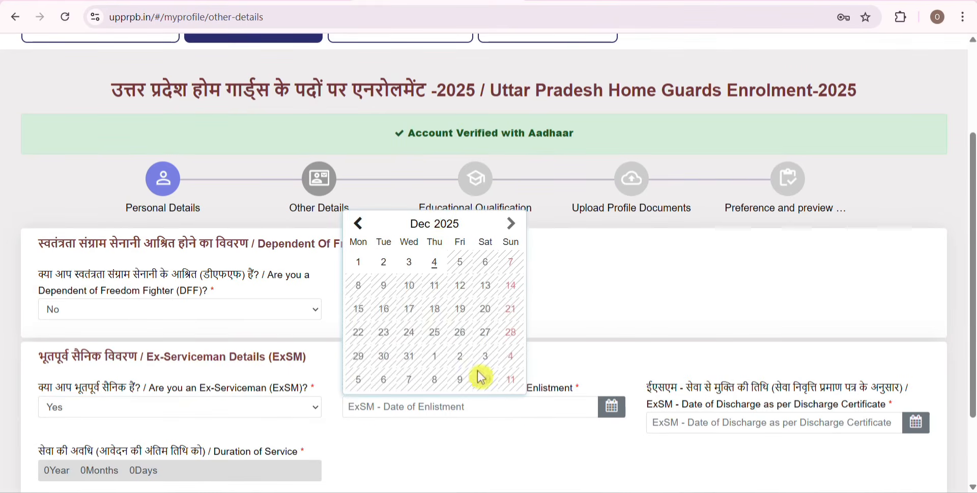
left_click(435, 223)
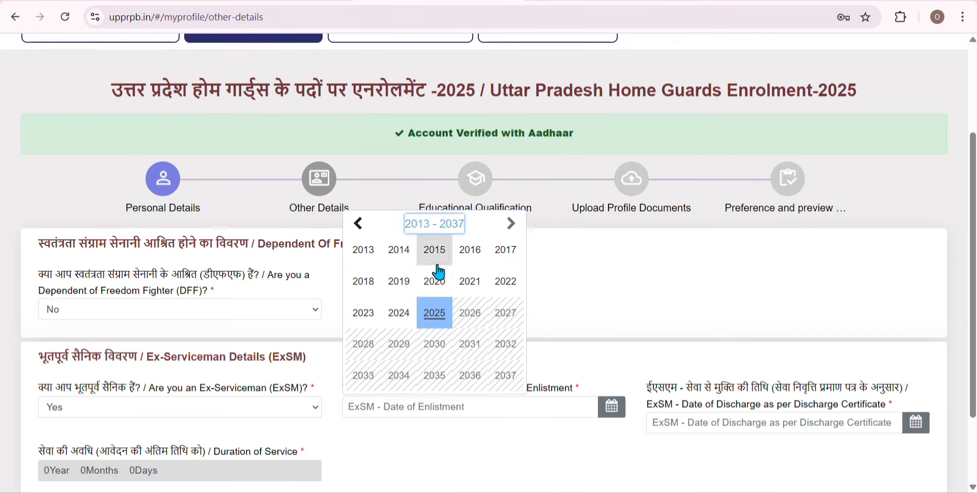
left_click(400, 279)
left_click(407, 309)
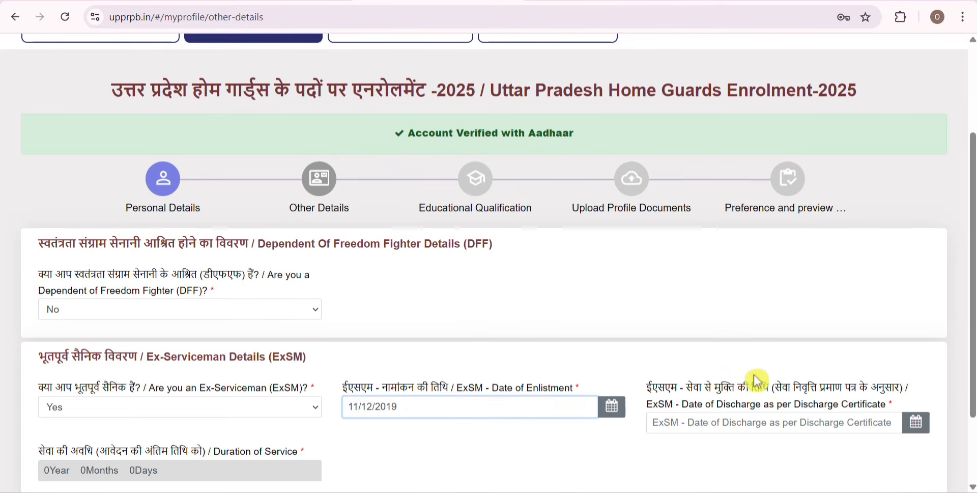
- Set the Ex-Serviceman discharge date to 18/12/2024
left_click_drag(650, 411, 843, 422)
left_click(843, 422)
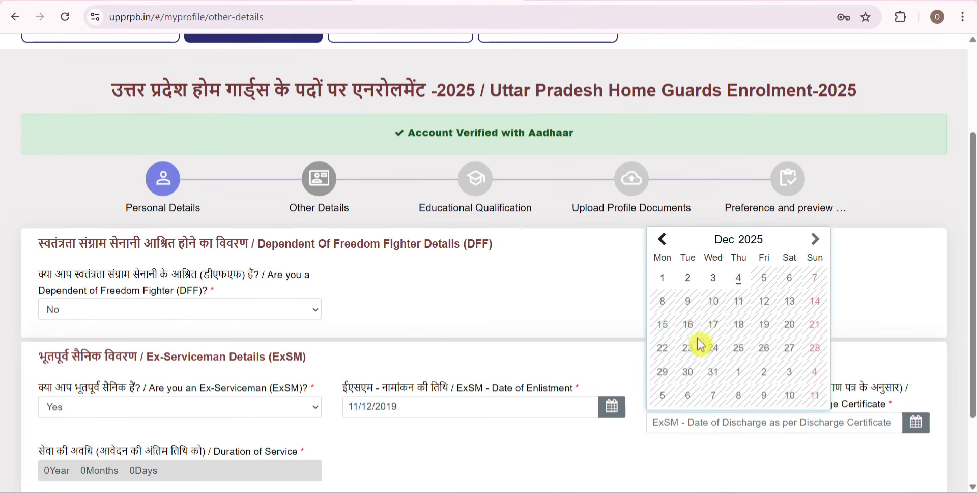
left_click(744, 247)
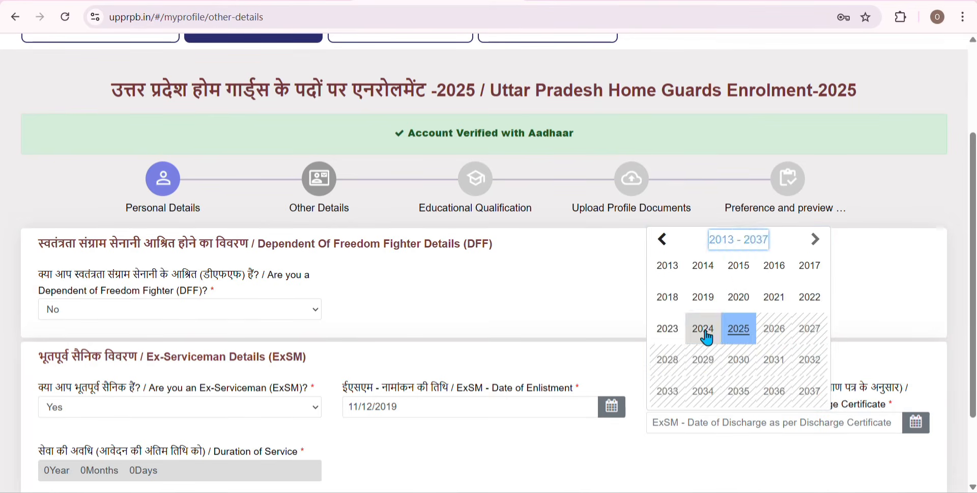
left_click(708, 334)
left_click(714, 350)
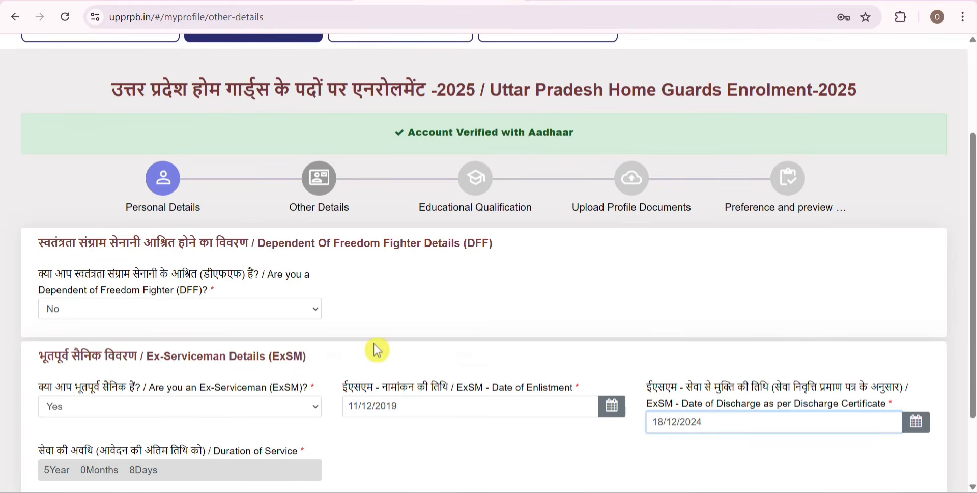
- Change the Ex-Serviceman answer to No, save Other Details and go to Educational Qualification
scroll(371, 346, "down", 2)
left_click(276, 345)
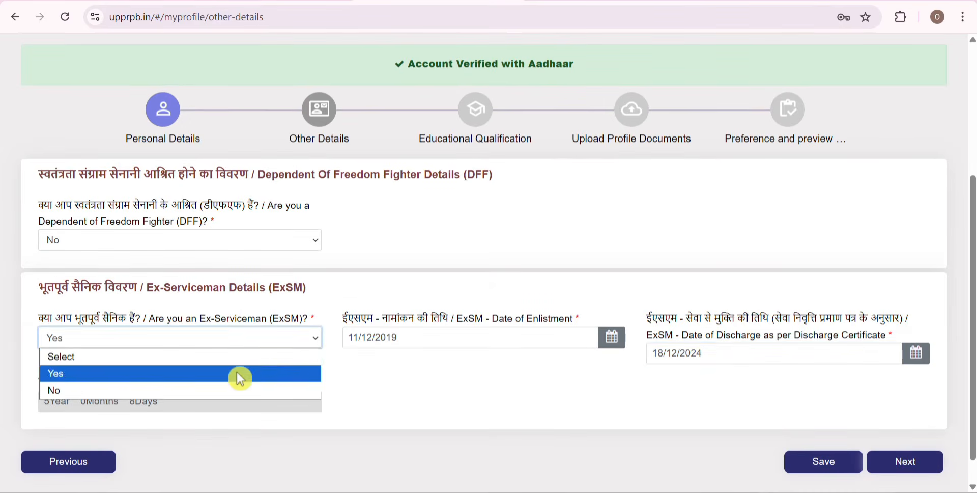
left_click(239, 394)
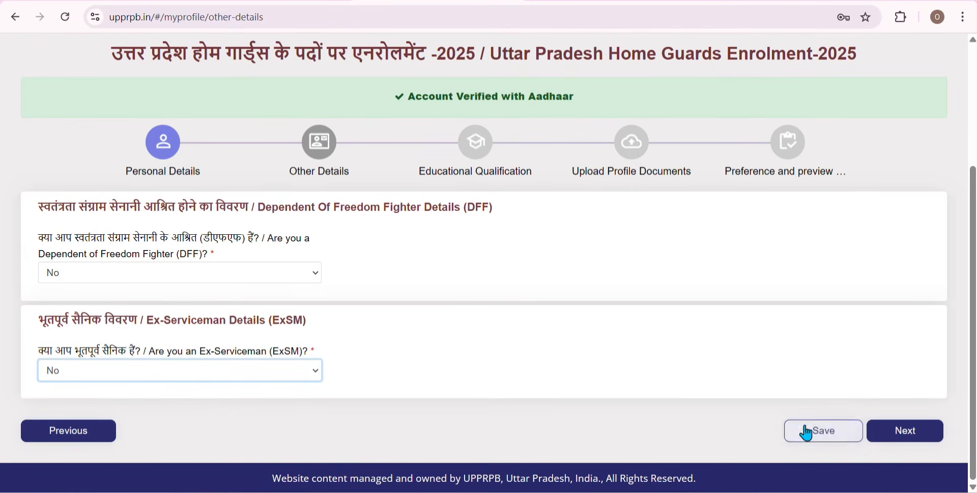
left_click(827, 432)
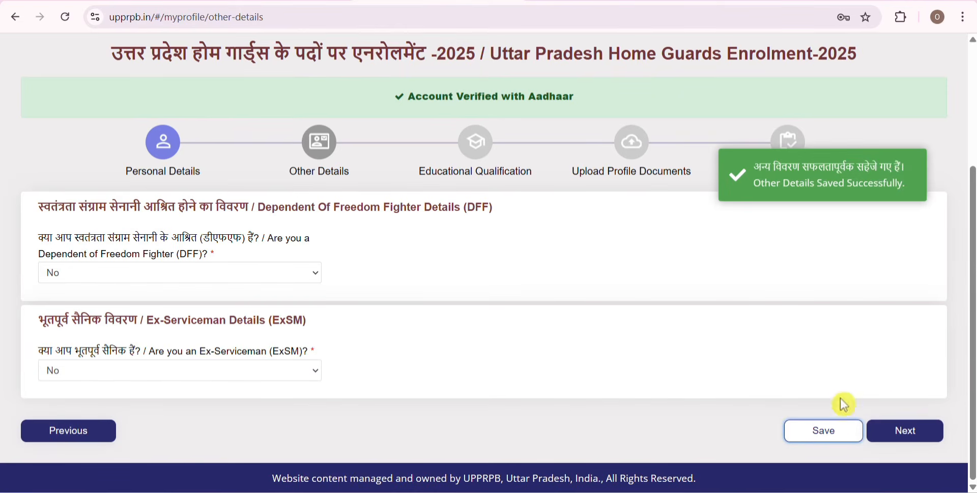
left_click(901, 437)
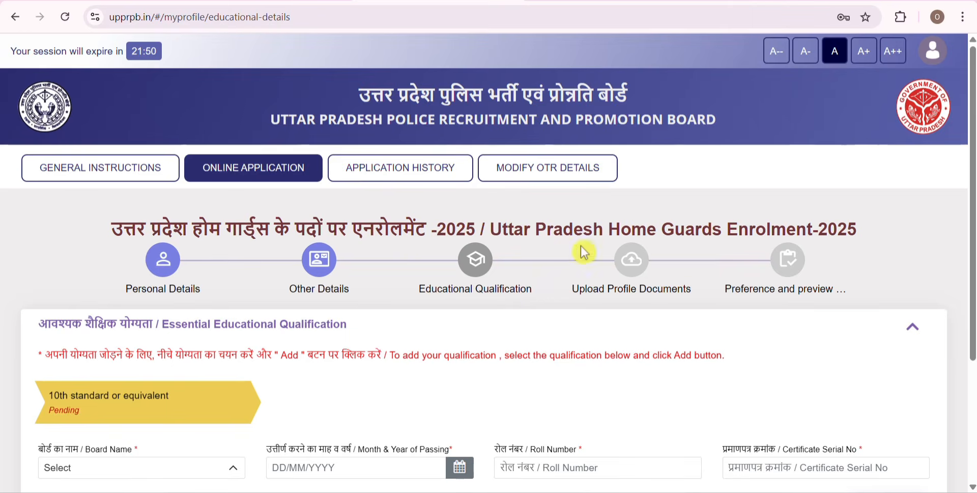
- Set the 10th standard month and year of passing to 15/05/2014
scroll(585, 252, "down", 3)
left_click(106, 334)
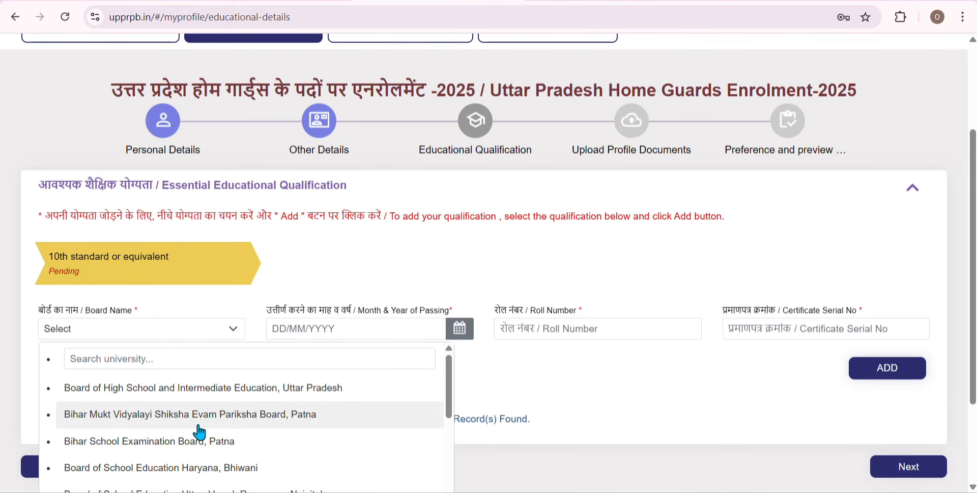
scroll(224, 443, "down", 10)
scroll(221, 444, "up", 10)
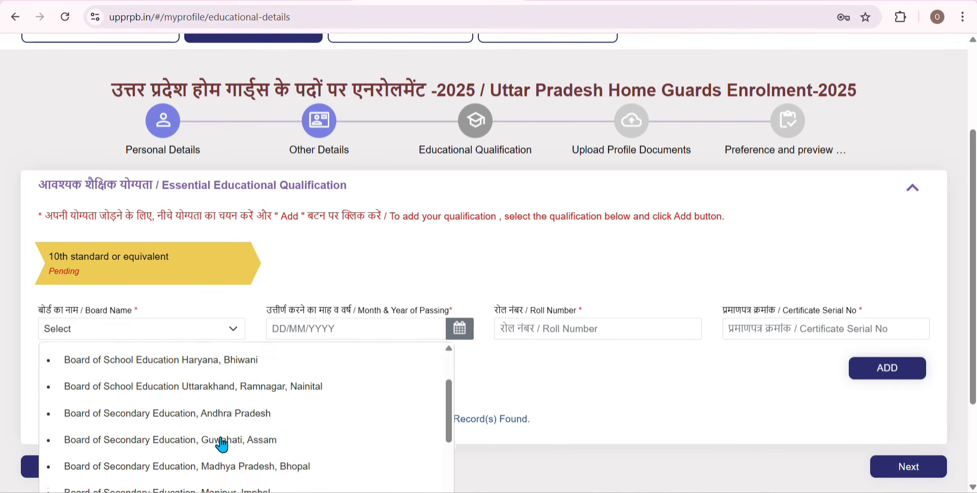
left_click(330, 287)
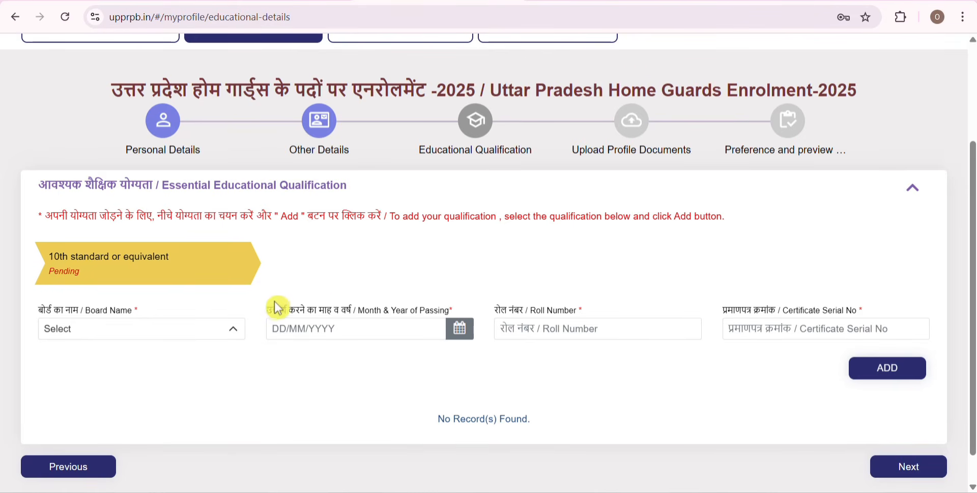
left_click_drag(266, 308, 403, 316)
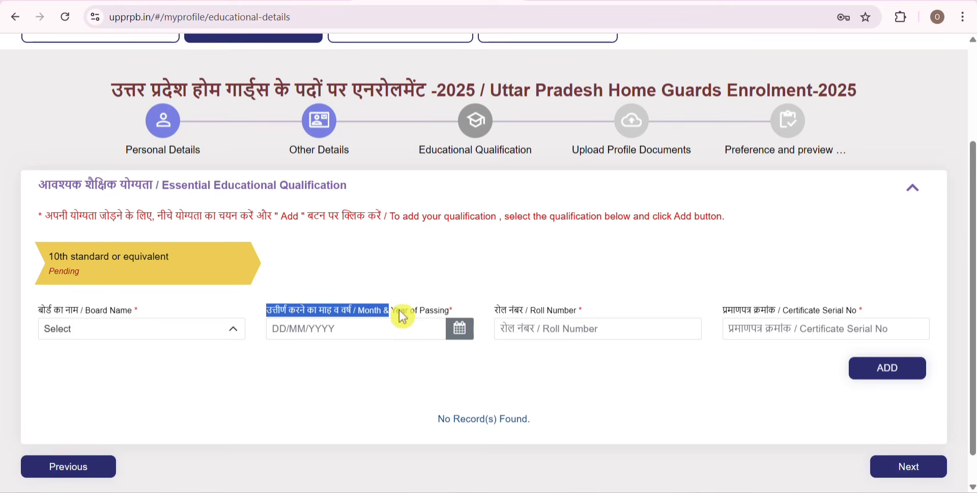
left_click(418, 330)
left_click(371, 149)
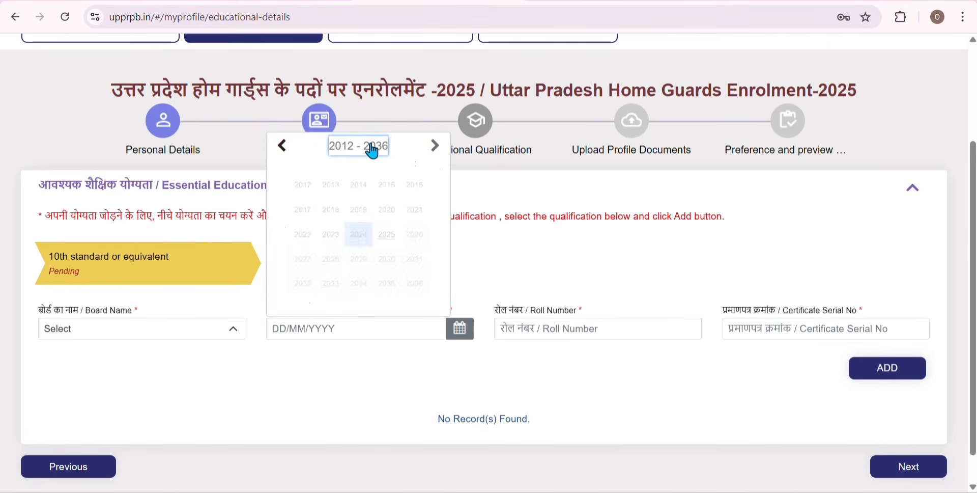
left_click(367, 178)
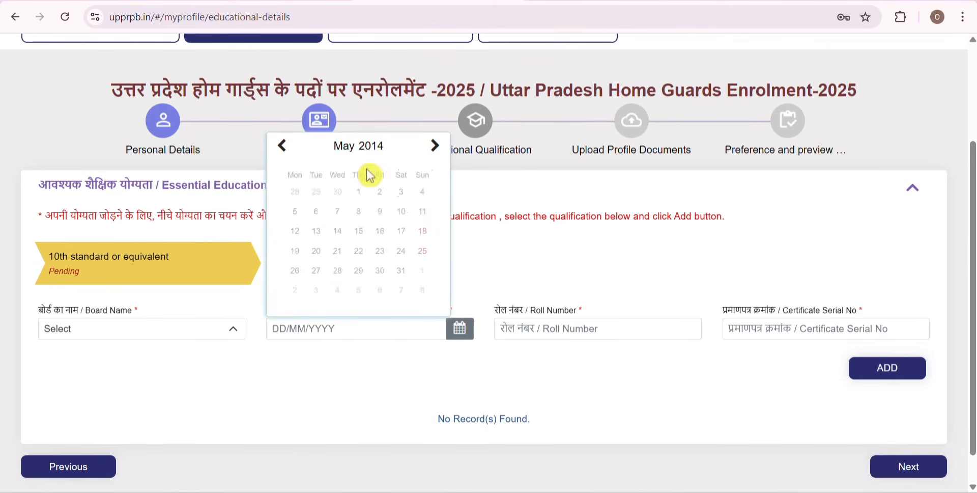
left_click(353, 227)
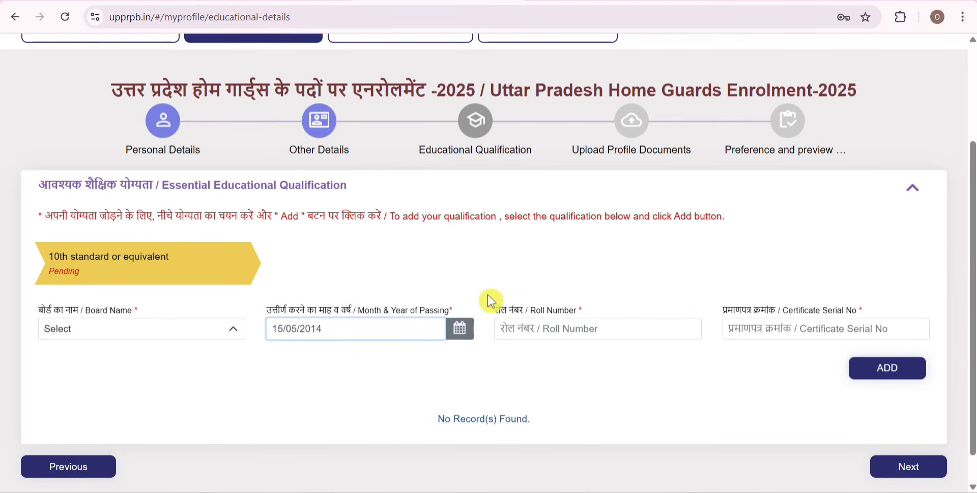
- Add the 10th standard qualification entry and move on to Upload Profile Documents
left_click_drag(494, 309, 594, 316)
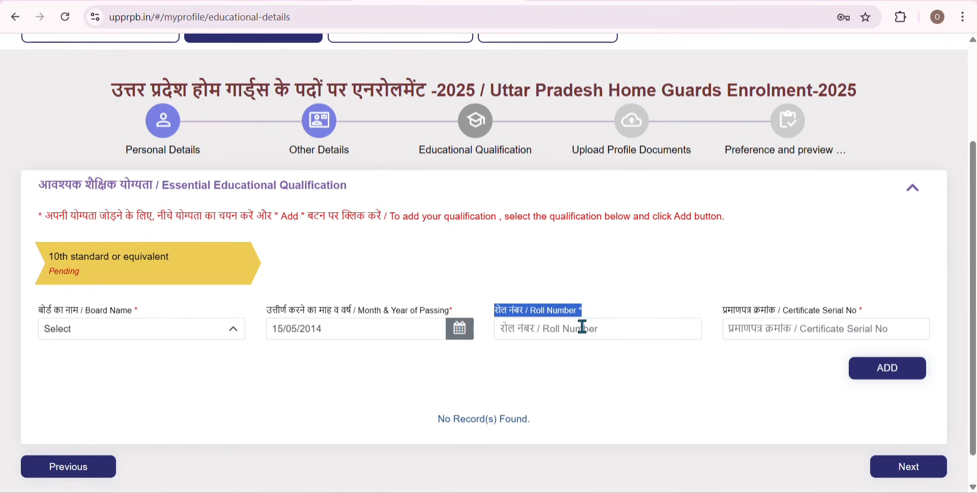
left_click(582, 327)
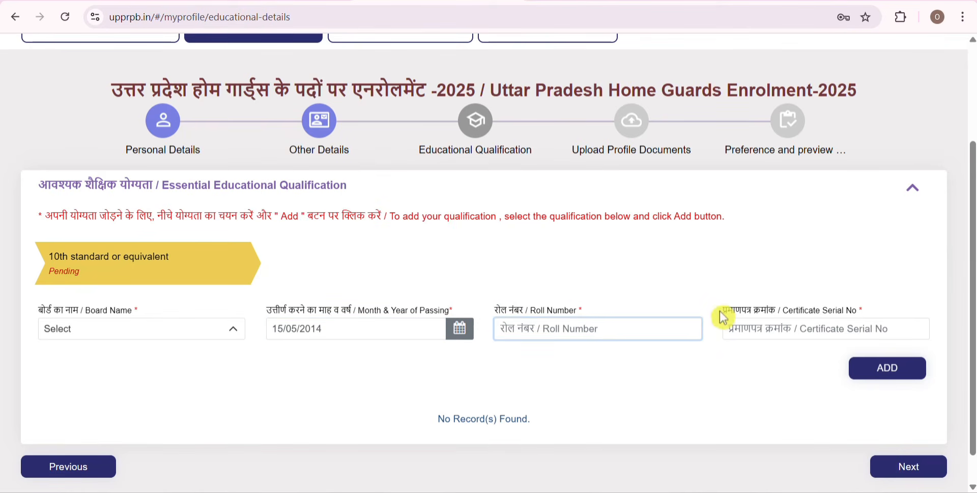
left_click_drag(721, 311, 881, 321)
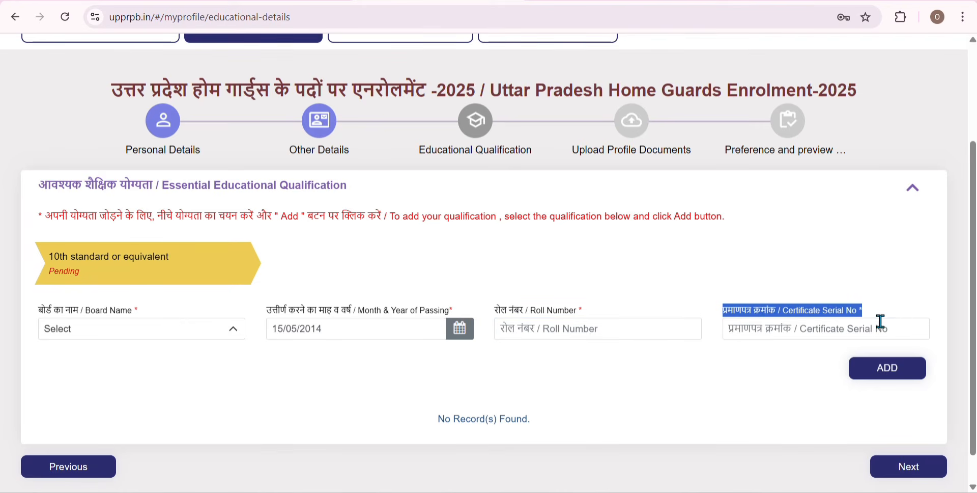
left_click(849, 327)
left_click(882, 377)
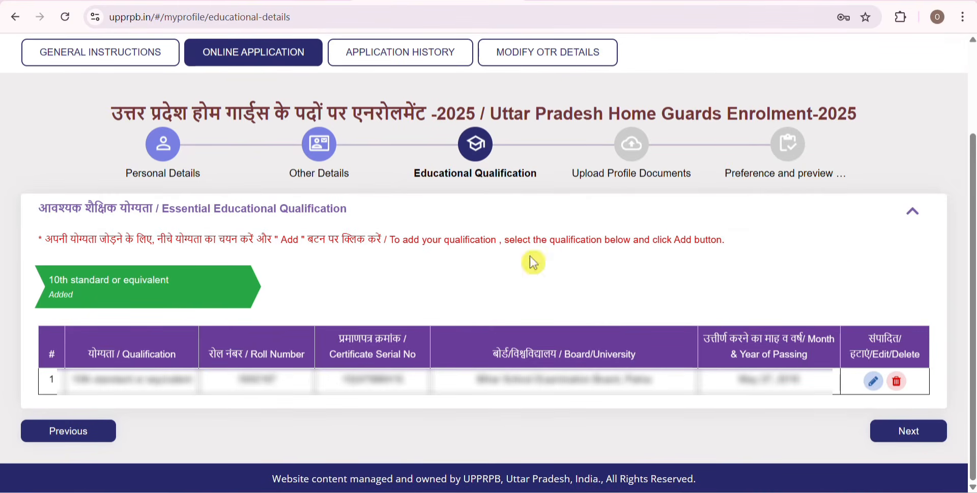
left_click(896, 435)
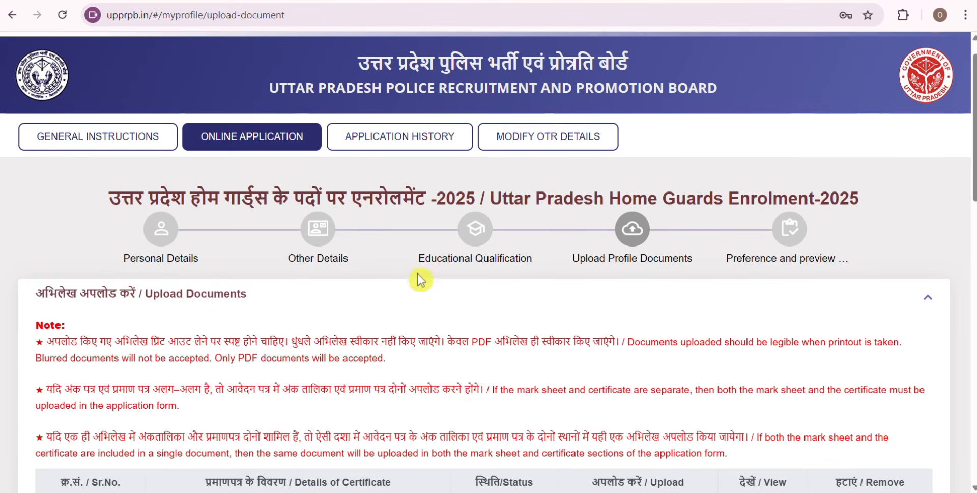
- Scroll to the certificate table and start the upload in the Caste Certificate row
scroll(421, 280, "down", 3)
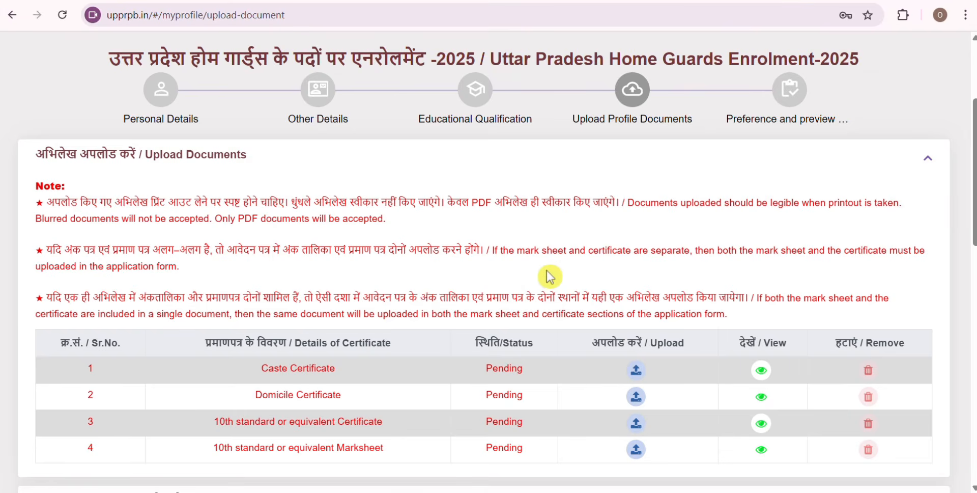
scroll(395, 319, "down", 3)
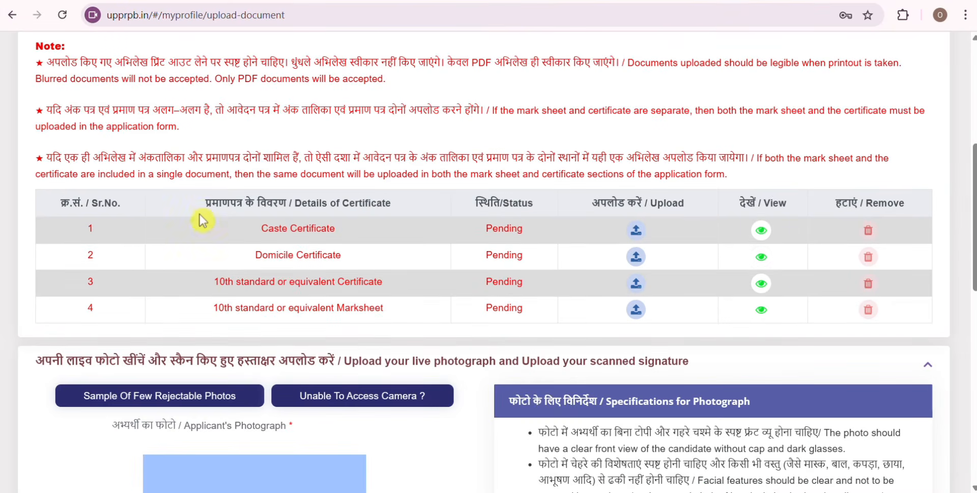
left_click_drag(222, 206, 407, 214)
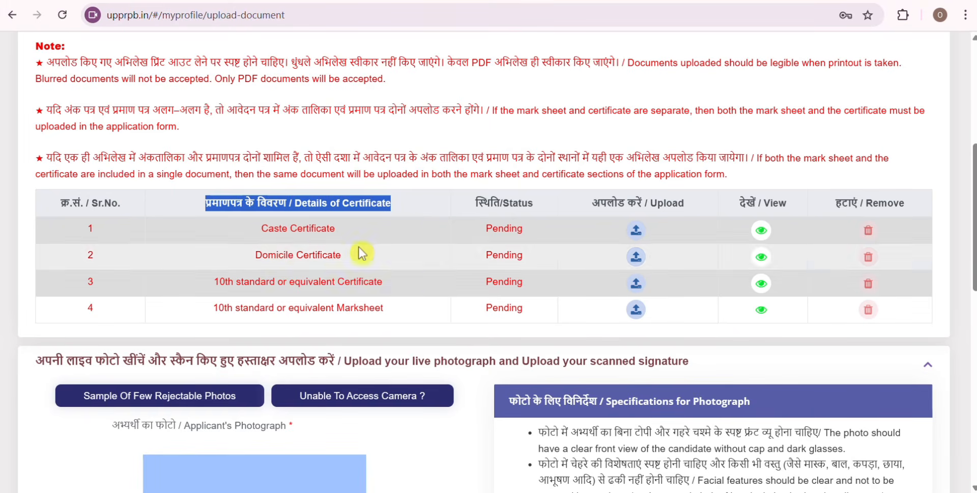
left_click(267, 231)
left_click_drag(266, 232, 339, 246)
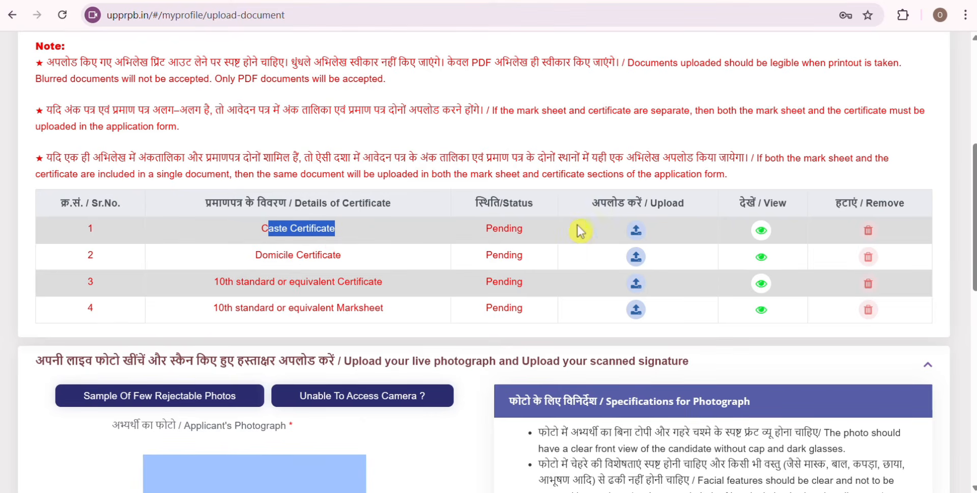
left_click(636, 232)
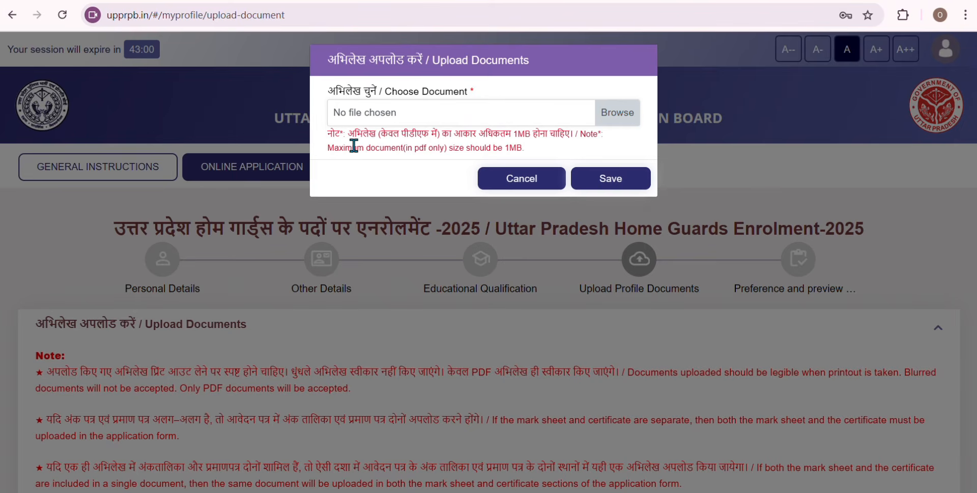
- Cancel the Caste Certificate Upload Documents dialog without choosing a file
left_click(331, 137)
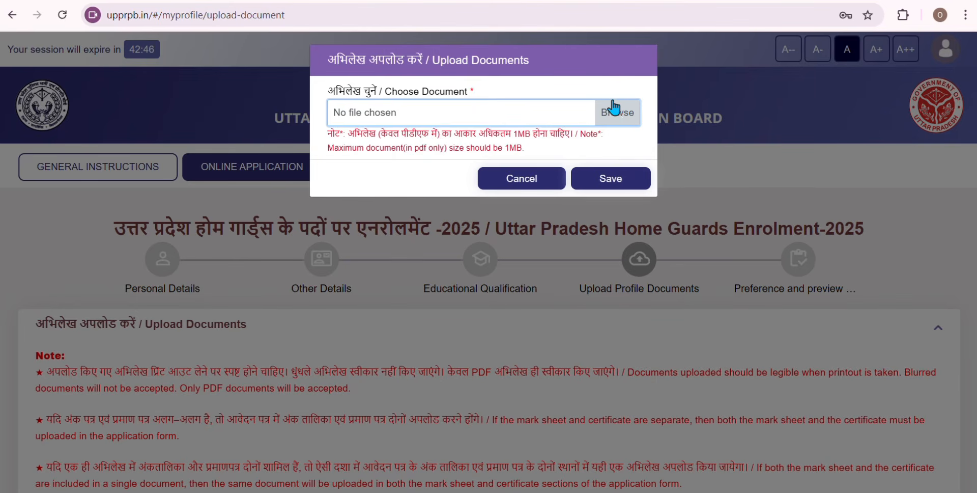
left_click(552, 178)
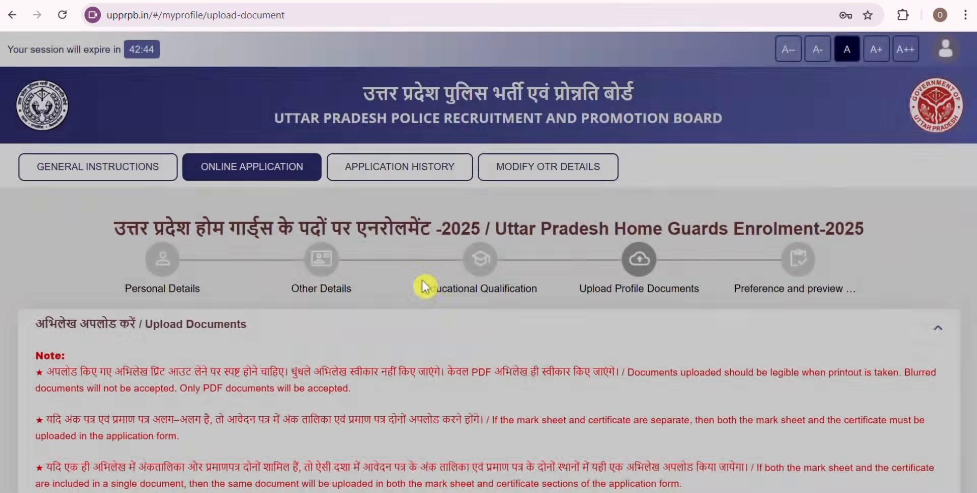
scroll(425, 284, "down", 4)
scroll(418, 304, "down", 1)
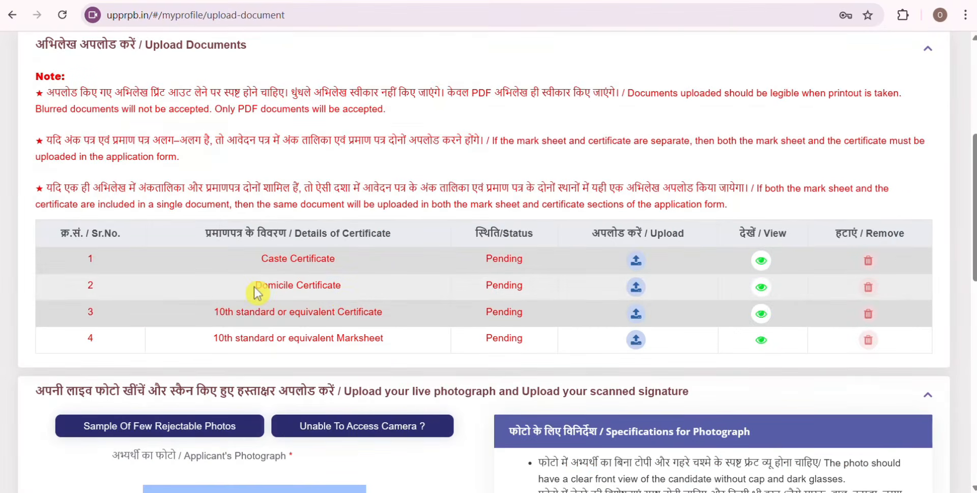
left_click_drag(254, 287, 333, 294)
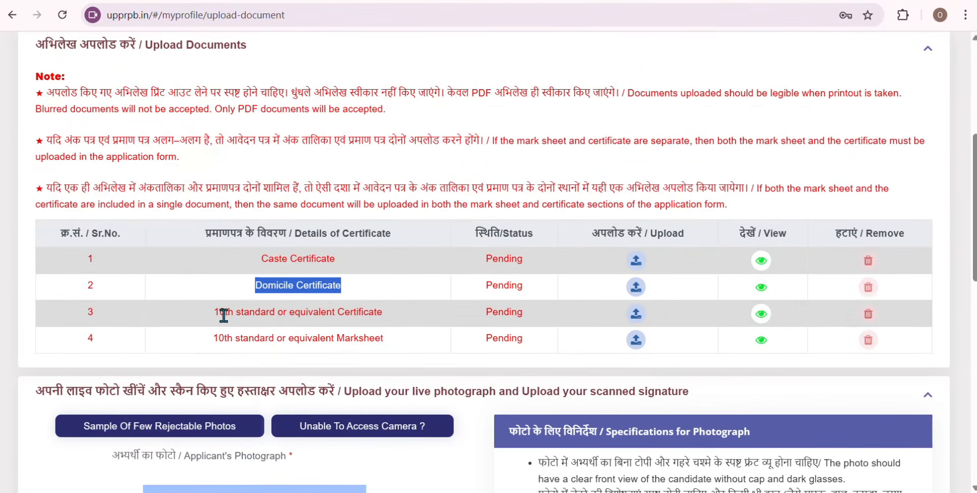
left_click_drag(215, 316, 390, 315)
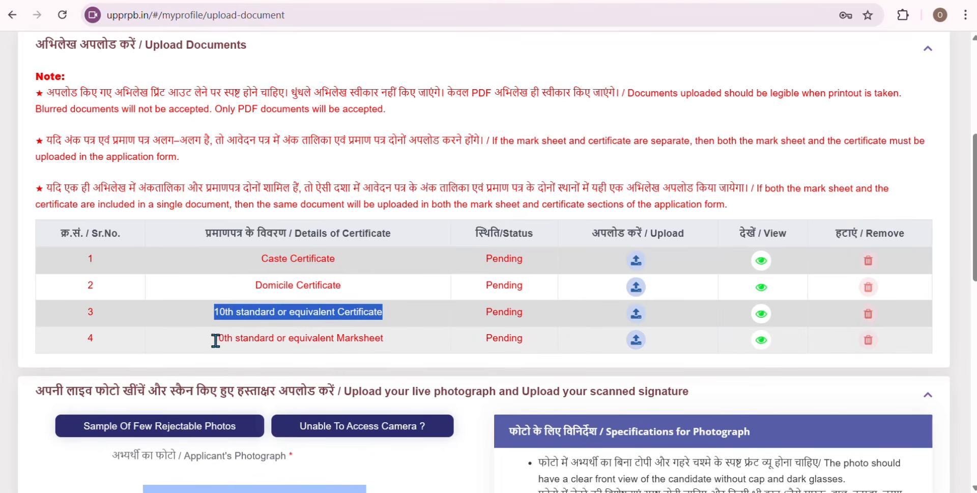
left_click_drag(216, 340, 376, 346)
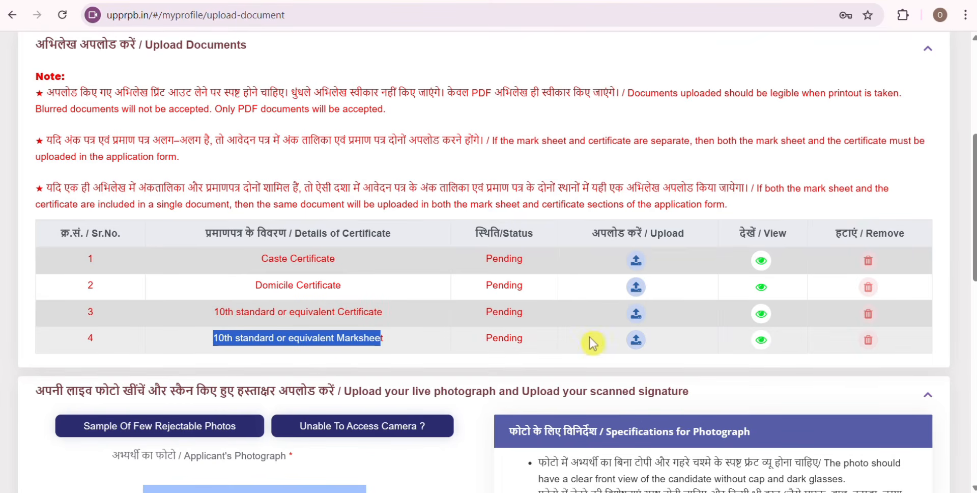
scroll(457, 234, "down", 7)
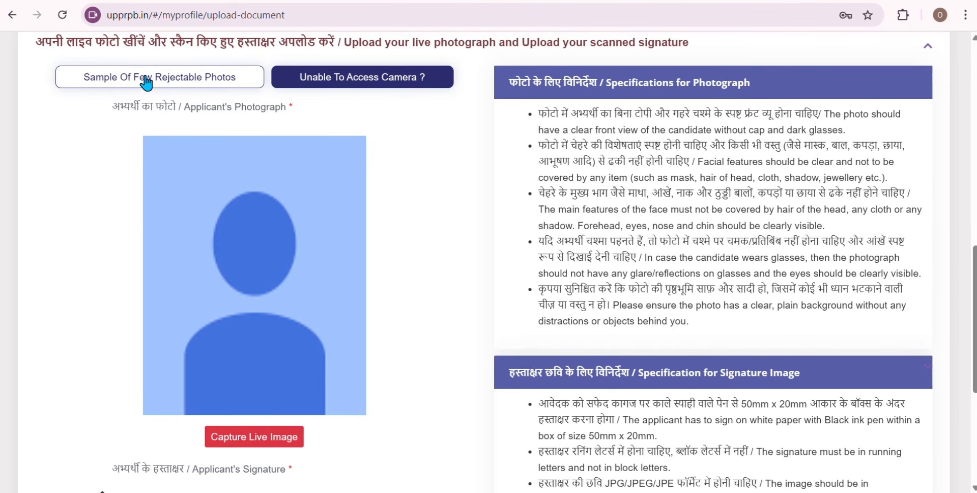
- Open the 'Sample Of Few Rejectable Photos' guide and scroll through its example images
left_click(174, 79)
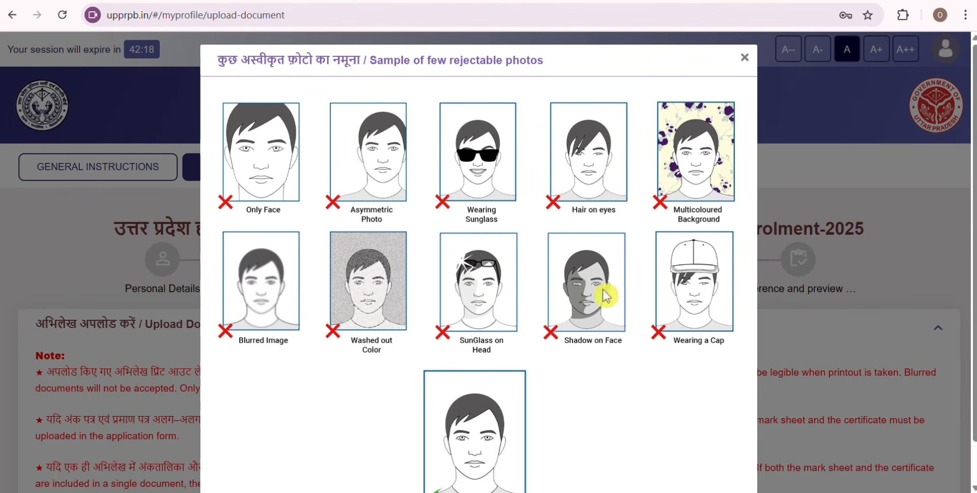
scroll(604, 276, "down", 1)
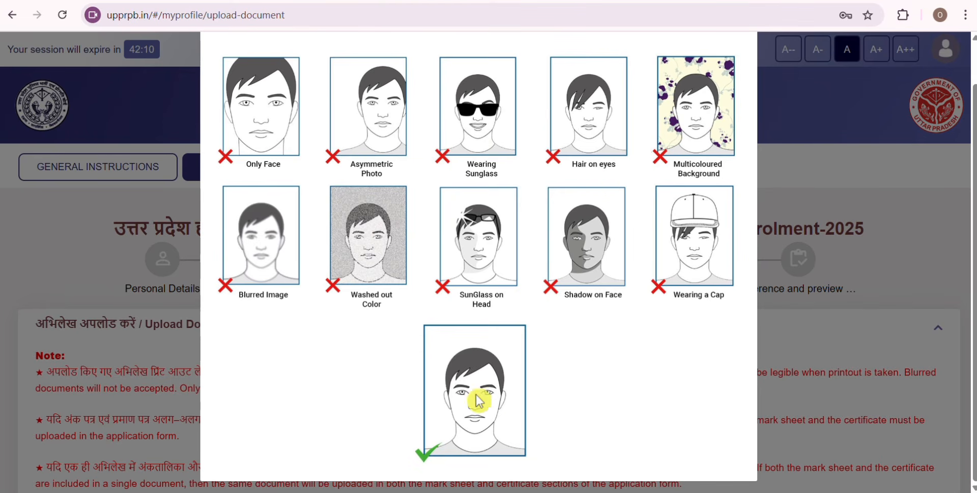
scroll(491, 413, "up", 1)
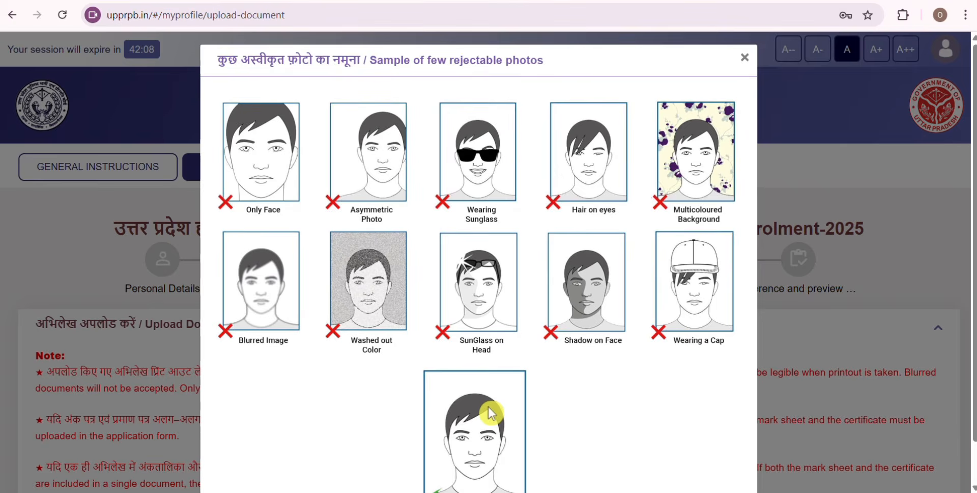
scroll(491, 413, "down", 1)
- Close the samples guide and highlight the no-cap/dark-glasses and uncovered-face photograph rules
scroll(459, 395, "up", 1)
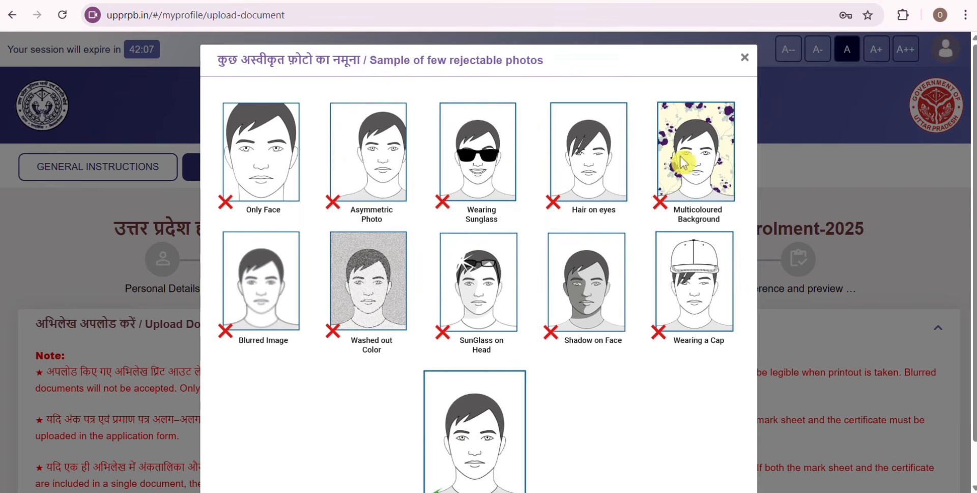
left_click(744, 60)
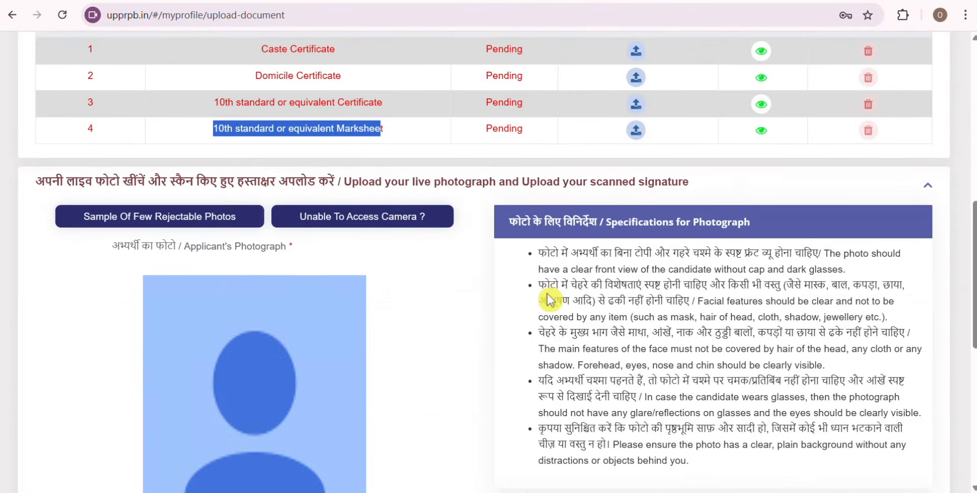
scroll(550, 300, "down", 3)
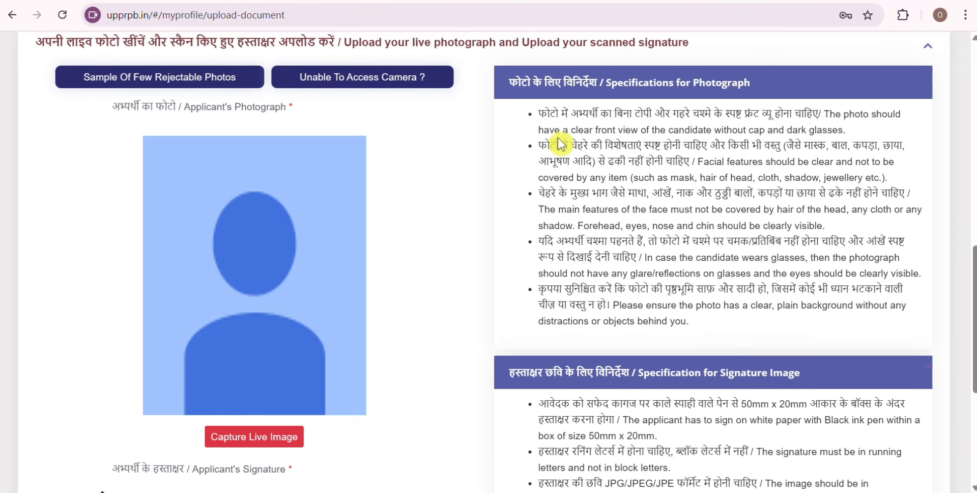
left_click_drag(543, 130, 855, 140)
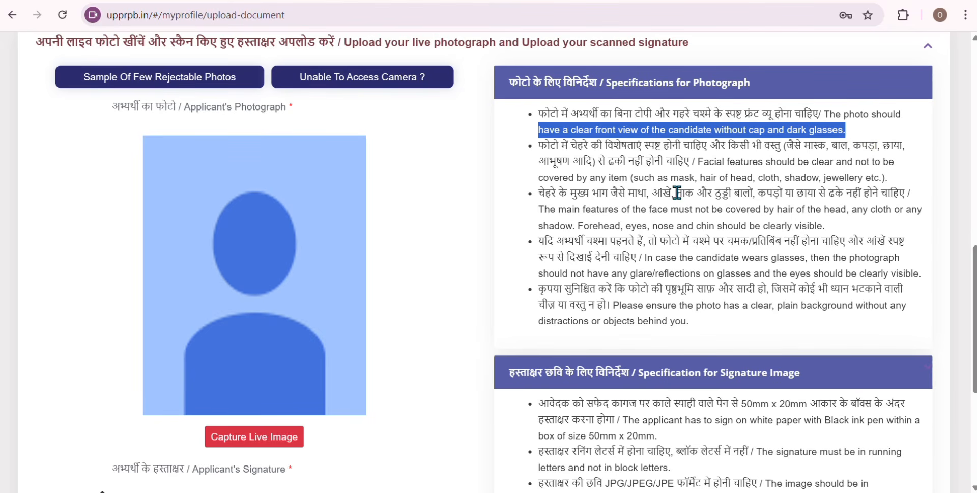
left_click_drag(540, 177, 873, 194)
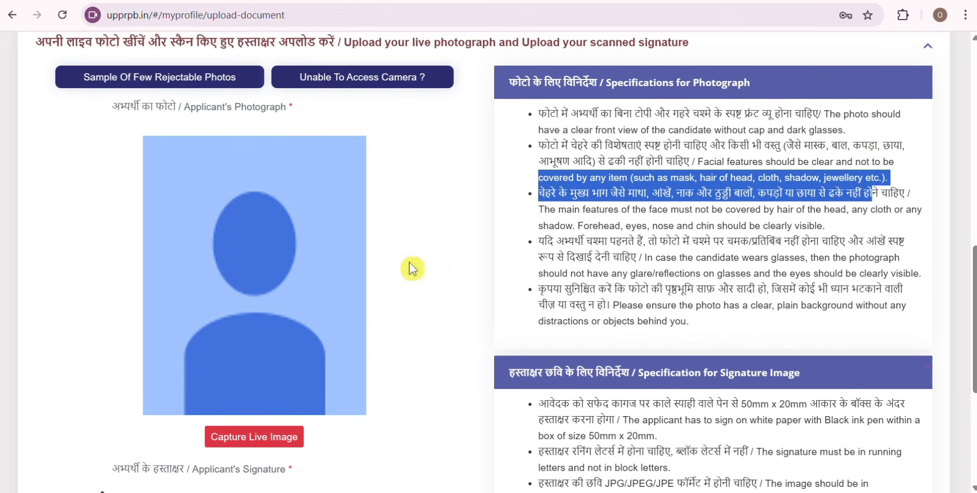
scroll(299, 333, "down", 1)
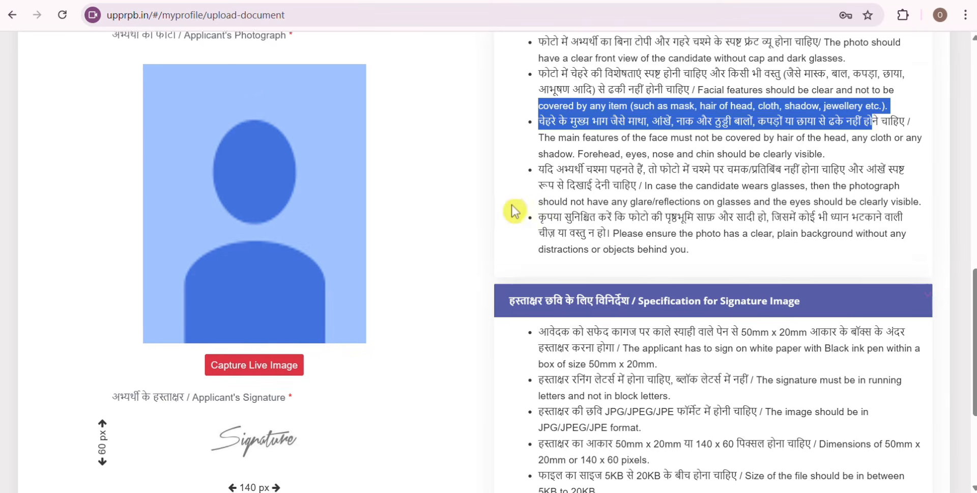
- Review the signature rules: JPG/JPEG/JPE format, 5KB–20KB size and 140 x 60 pixel dimensions
scroll(324, 245, "down", 3)
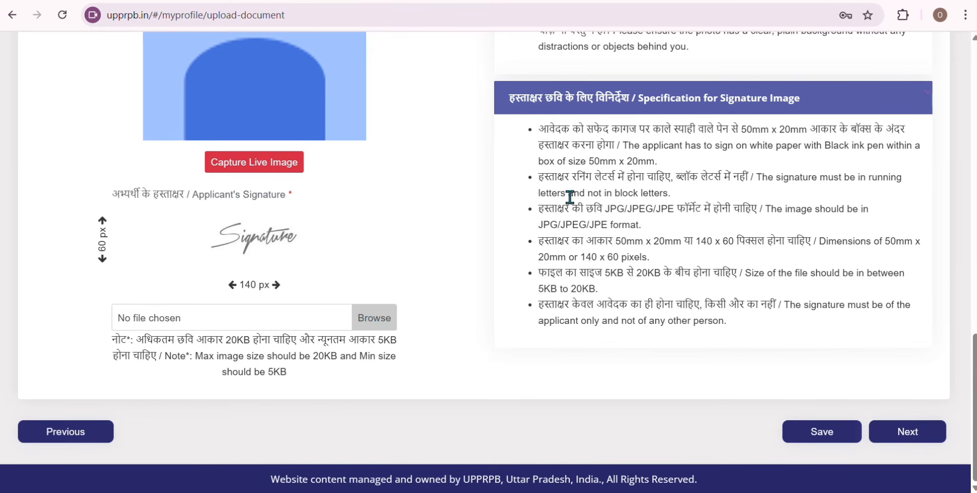
triple_click(534, 209)
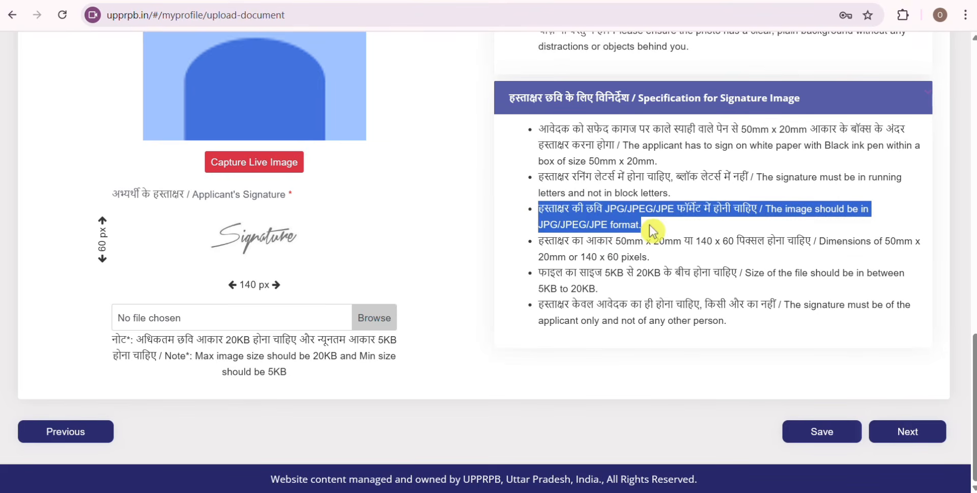
left_click(540, 278)
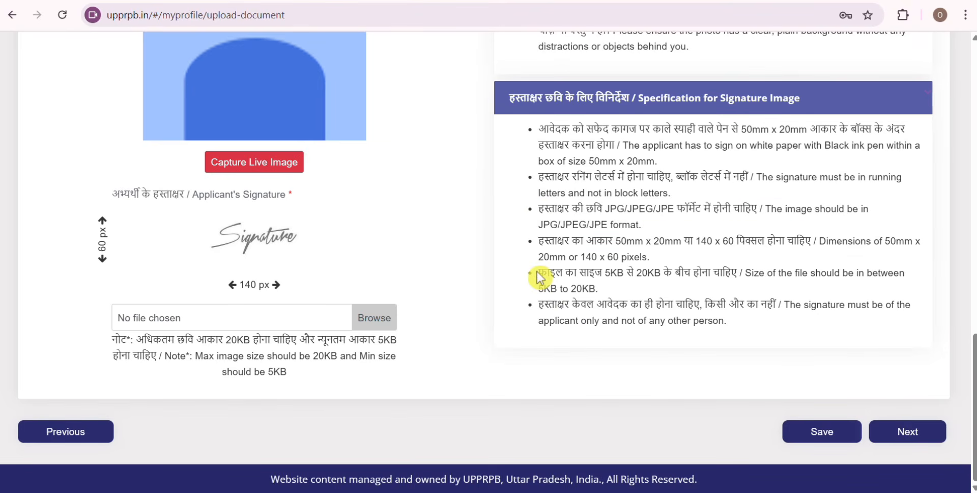
mouse_move(539, 278)
left_mouse_down()
mouse_move(618, 279)
mouse_move(622, 296)
left_mouse_up()
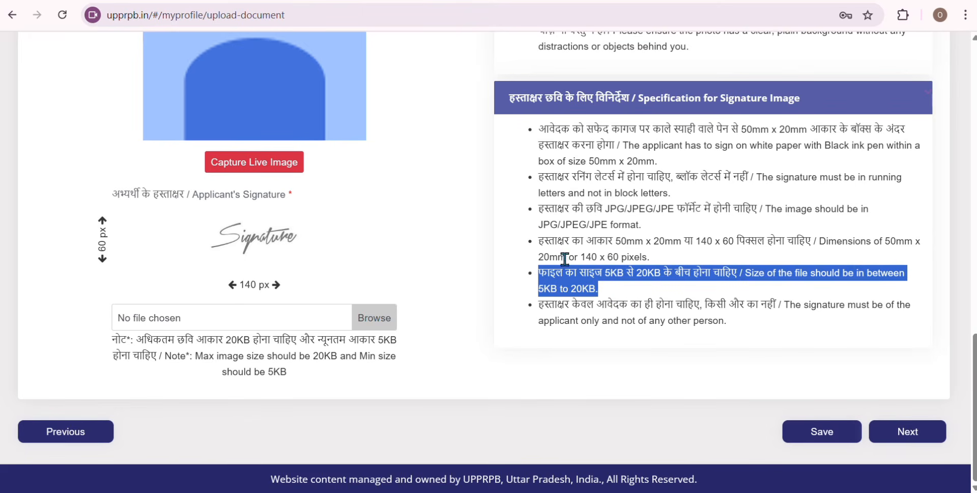
left_click_drag(559, 240, 656, 261)
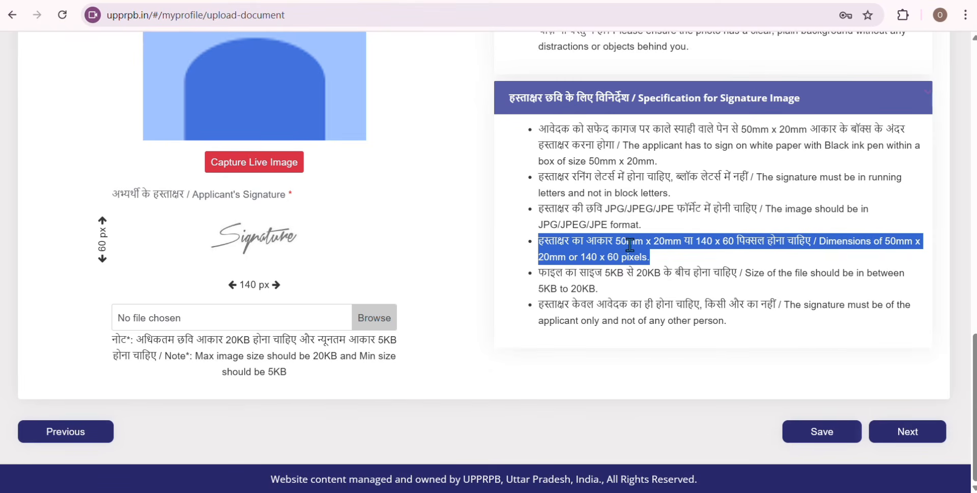
left_click(430, 219)
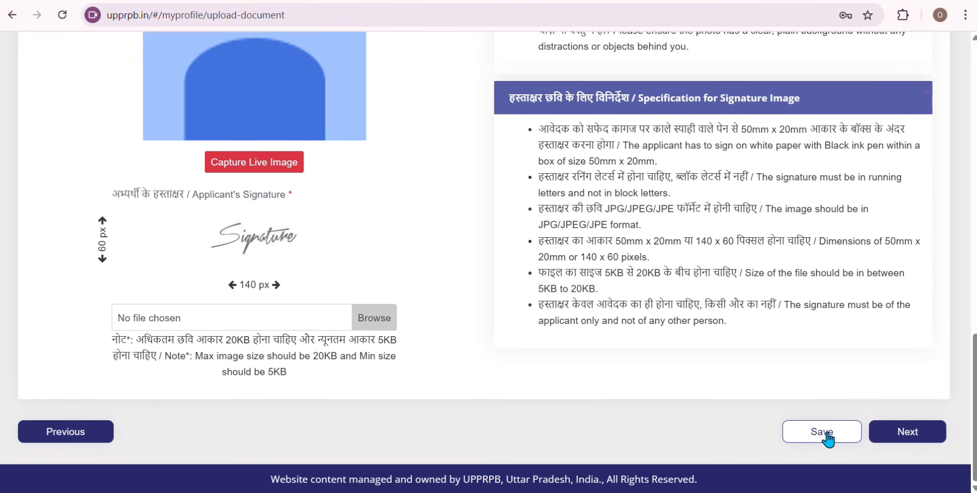
- Continue to the Preferential Qualification section and answer No for the N.C.C. certificate
left_click(910, 436)
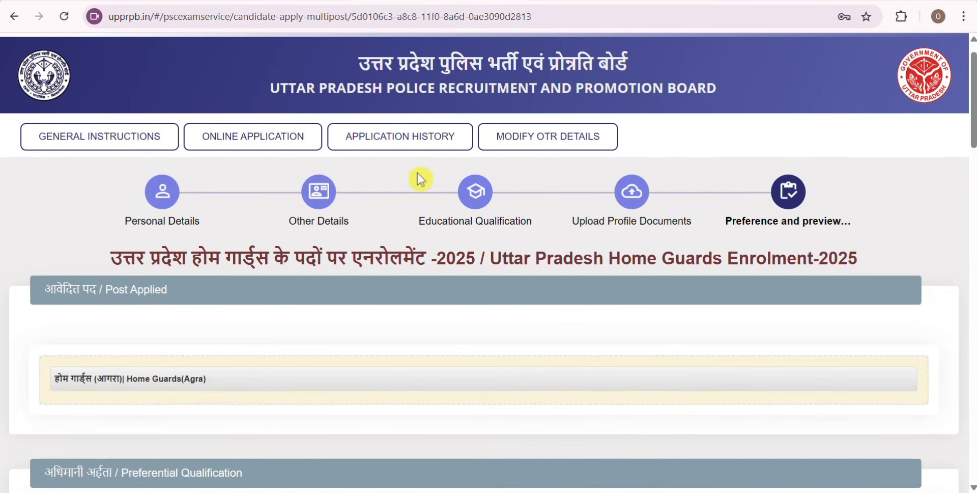
scroll(421, 179, "down", 5)
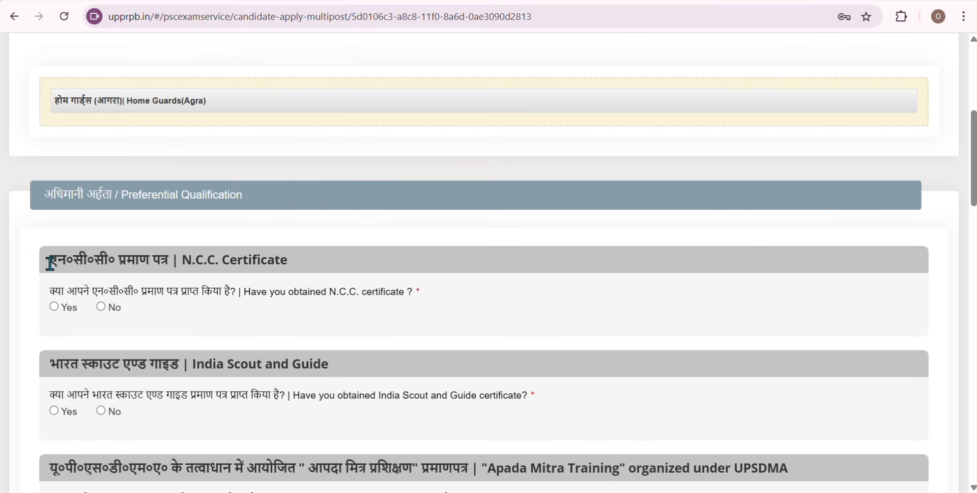
left_click_drag(51, 264, 312, 275)
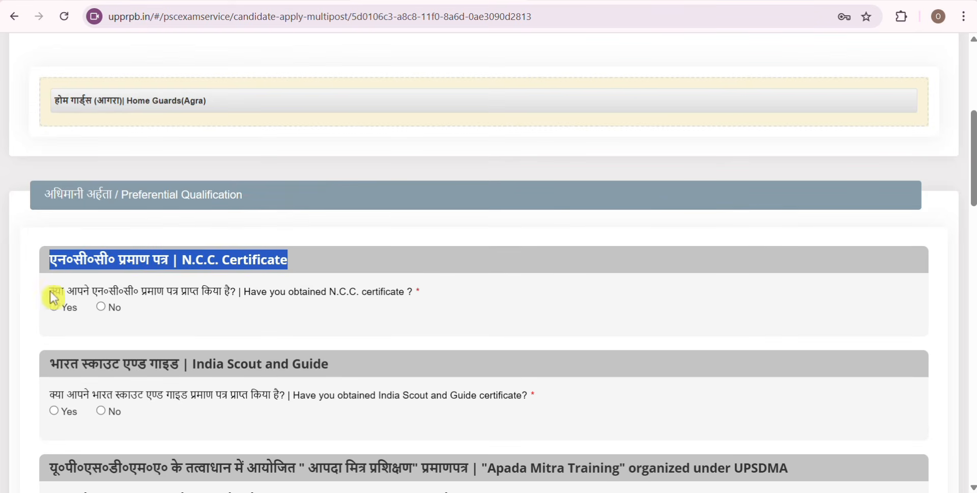
left_click_drag(41, 291, 244, 292)
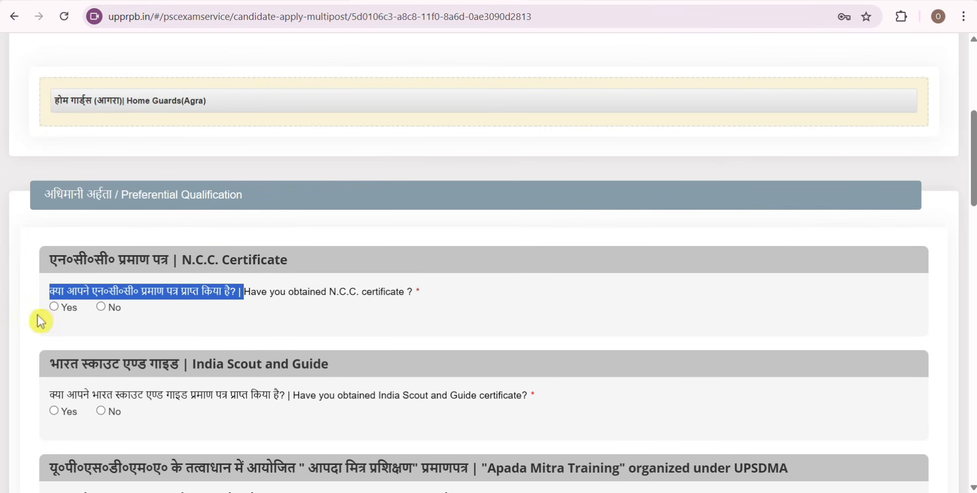
left_click(55, 307)
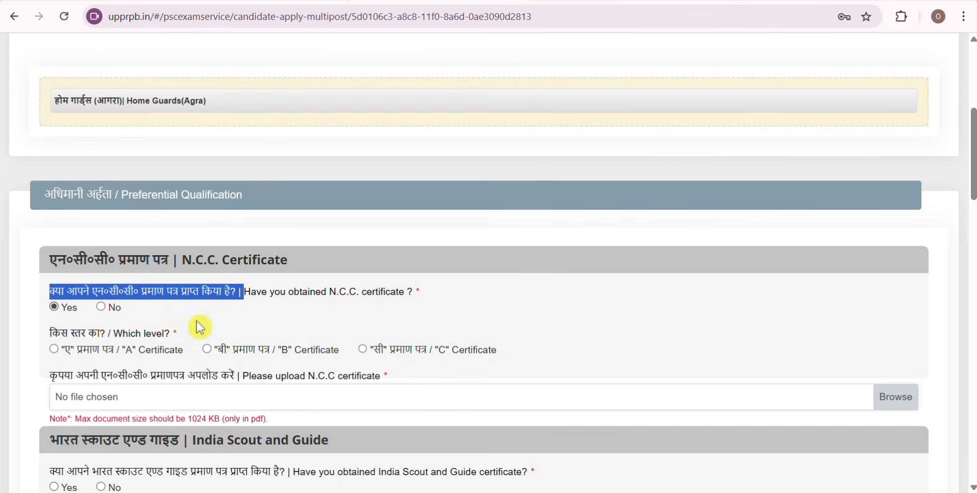
left_click(55, 352)
scroll(305, 320, "down", 1)
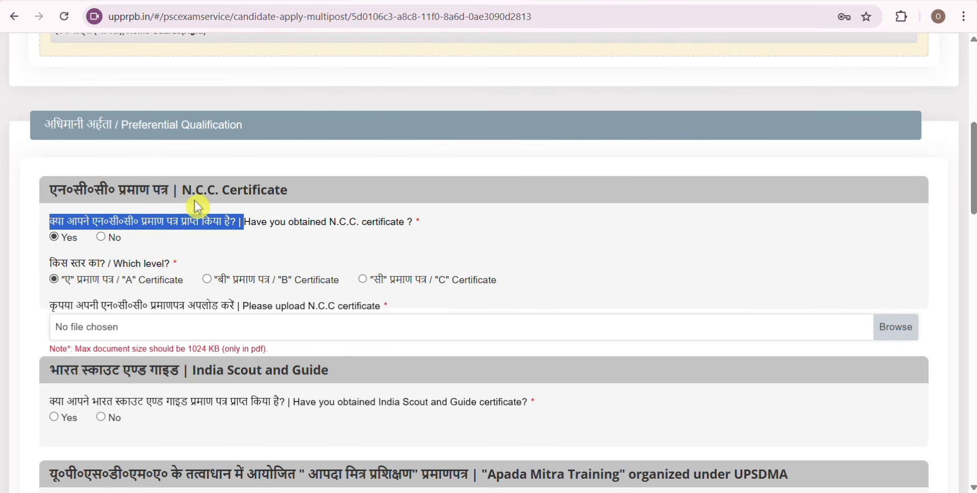
left_click(102, 237)
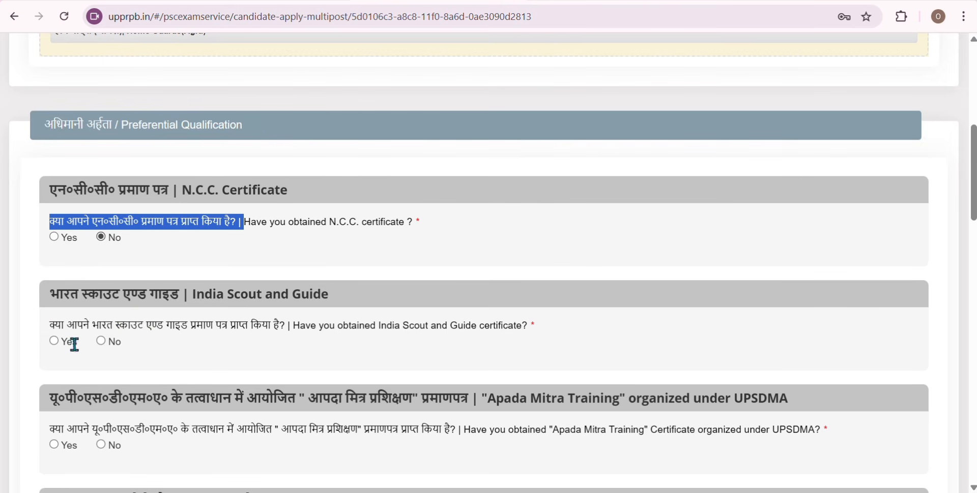
- Answer No for the Scout and Guide and Apada Mitra Training certificates
left_click(54, 341)
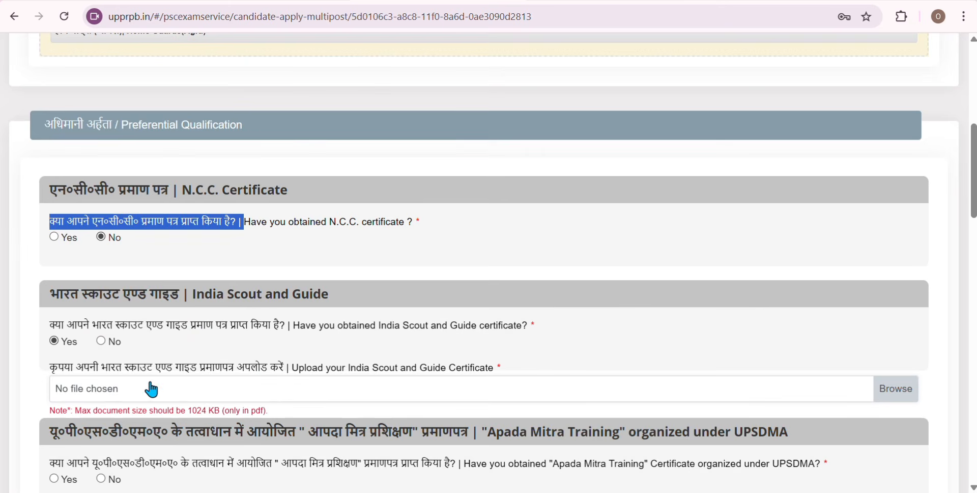
left_click(106, 348)
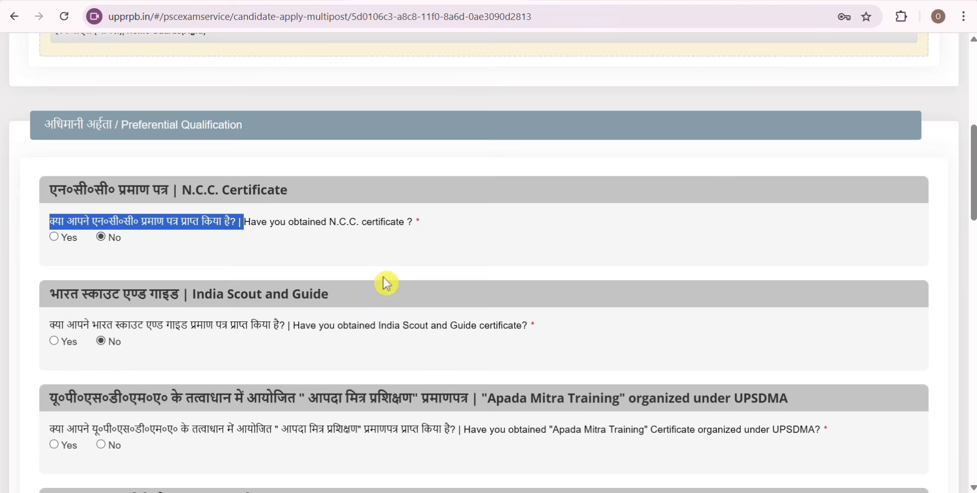
scroll(383, 280, "down", 3)
left_click(104, 309)
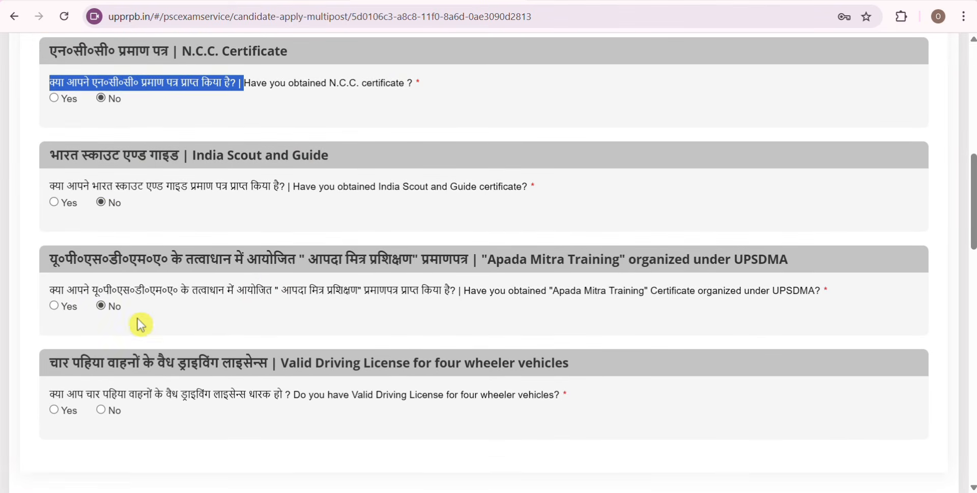
scroll(188, 338, "down", 3)
left_click(102, 270)
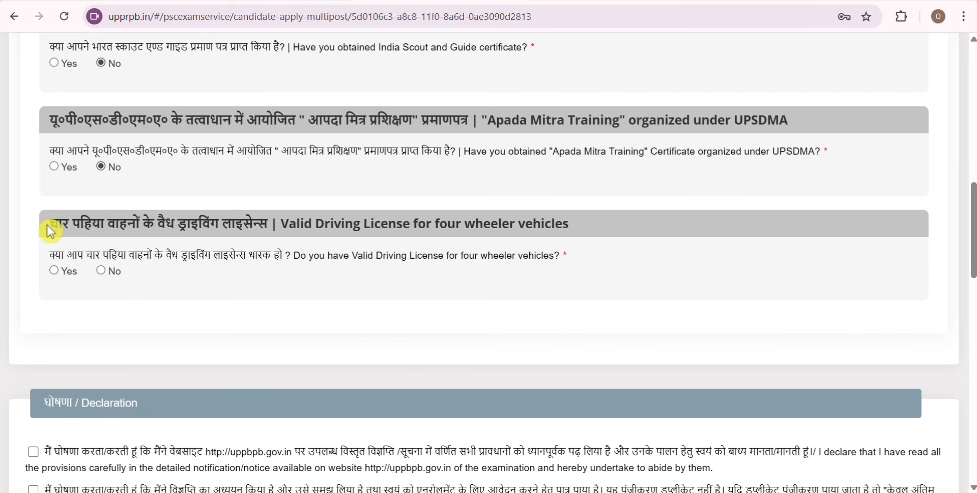
- Answer No to holding a four-wheeler driving licence
left_click_drag(51, 232, 545, 244)
left_click(60, 282)
left_click(60, 272)
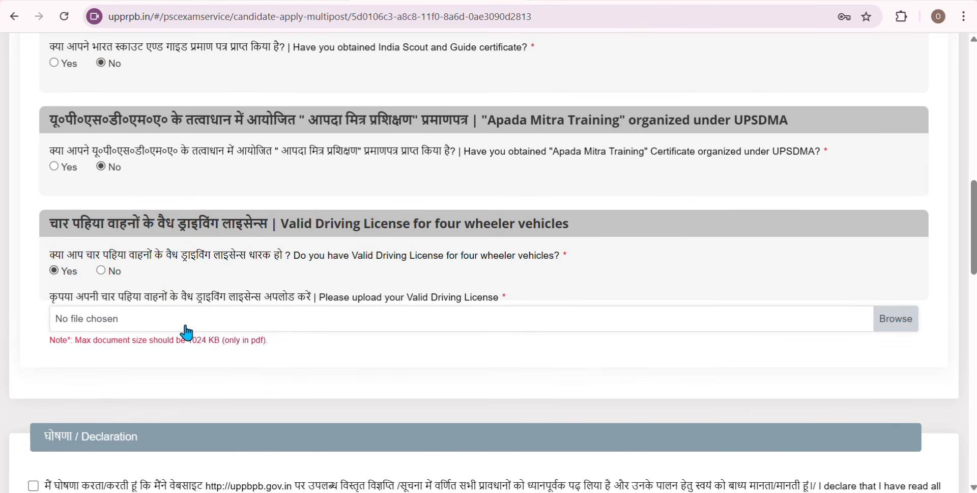
left_click(102, 275)
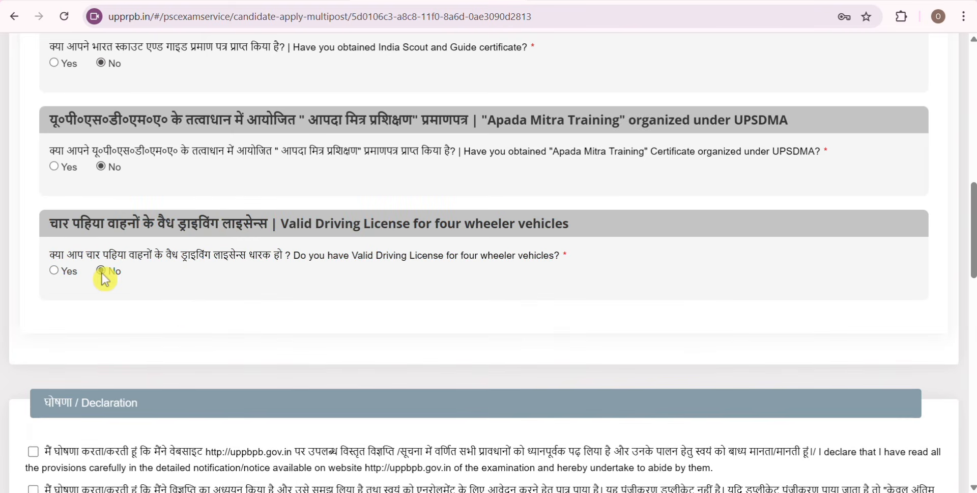
- Tick each of the six Declaration statement checkboxes in turn
scroll(183, 314, "down", 5)
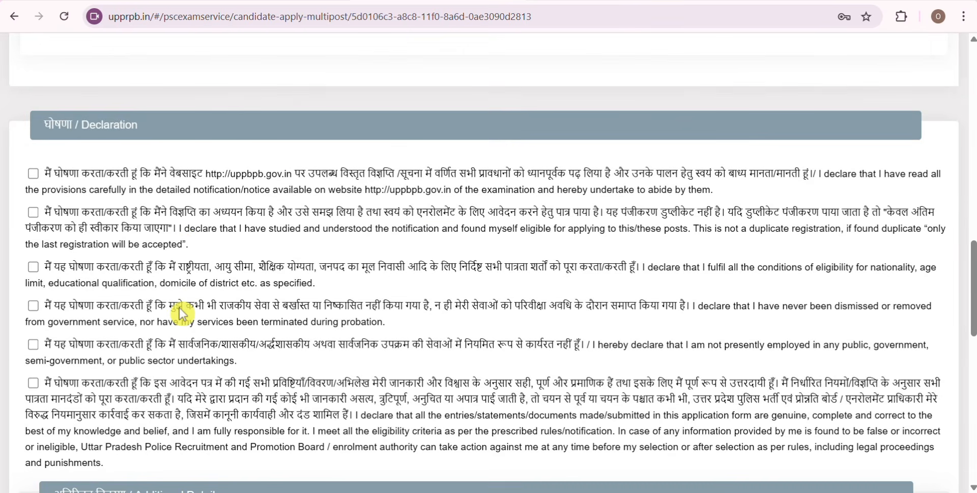
left_click(33, 173)
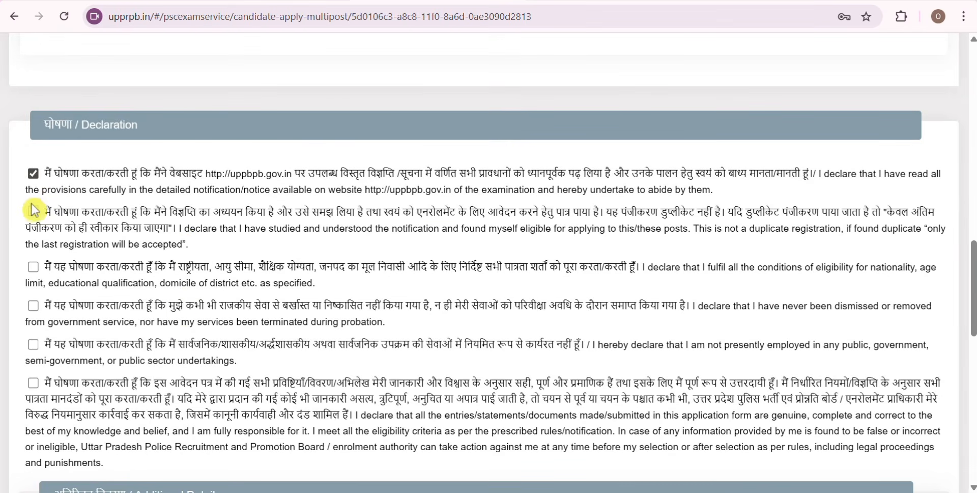
left_click(33, 211)
left_click(33, 266)
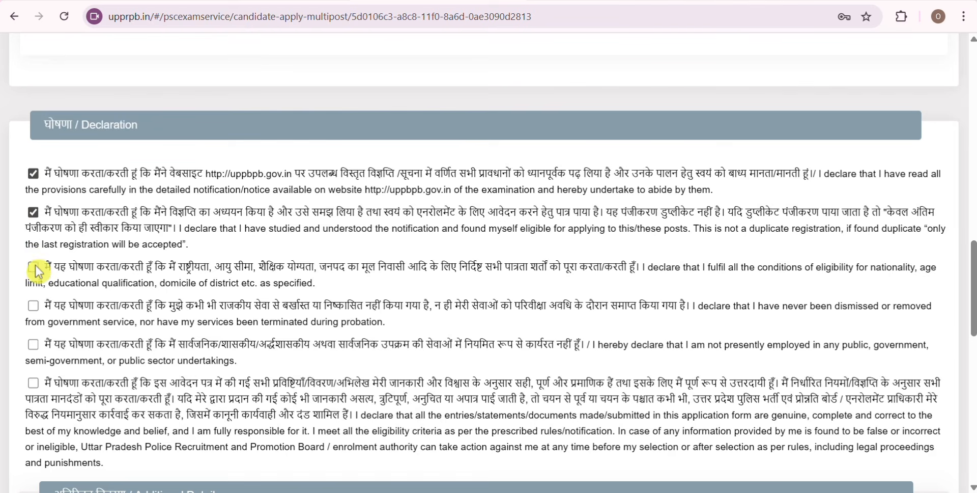
left_click(34, 305)
left_click(33, 345)
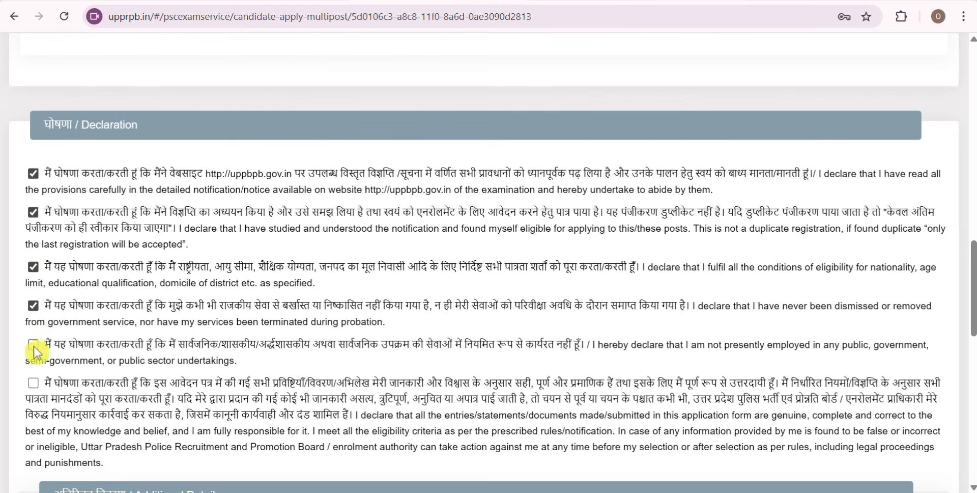
left_click(33, 382)
scroll(560, 204, "down", 8)
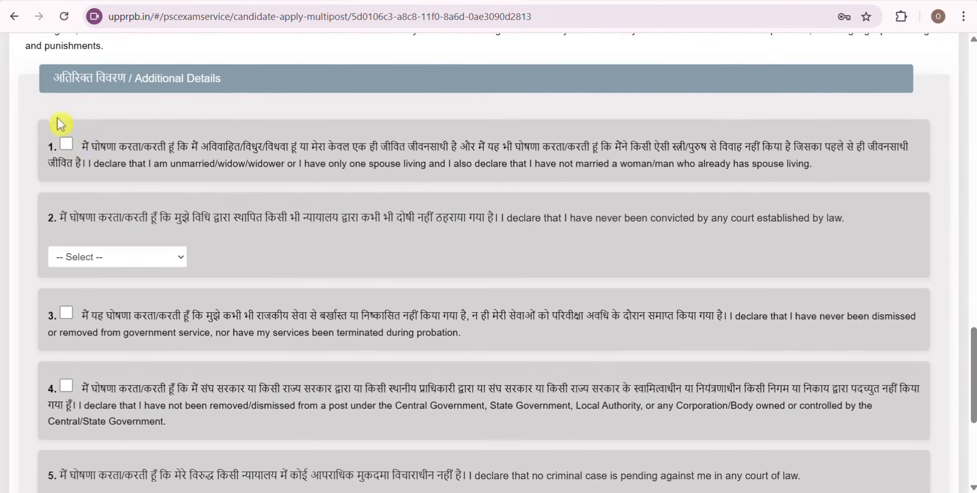
- Tick Additional Details 1 (marital status), 3 and 4; select No for conviction and pending-case items
left_click_drag(56, 77, 213, 77)
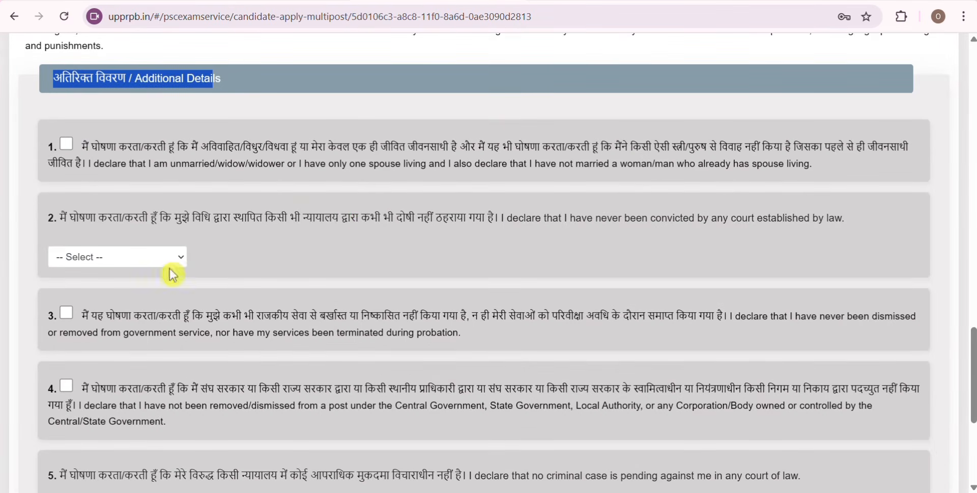
left_click(67, 145)
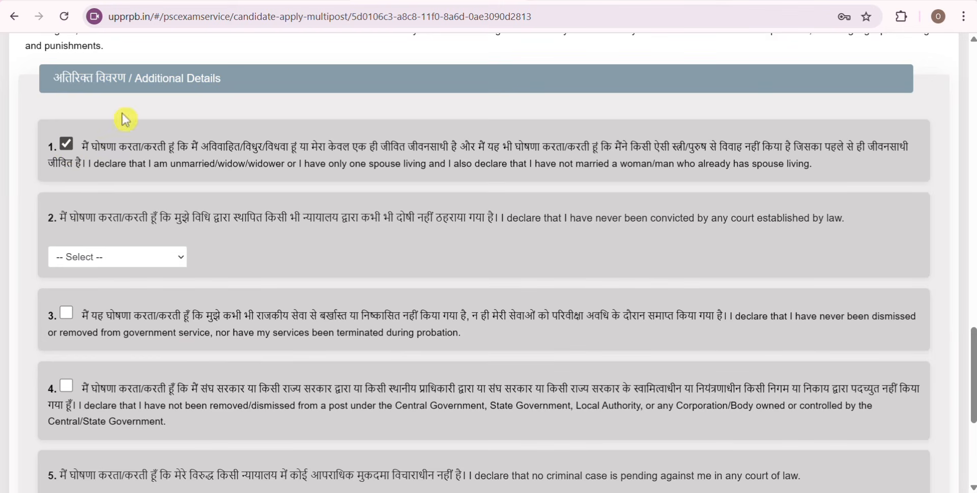
left_click(122, 257)
left_click(98, 308)
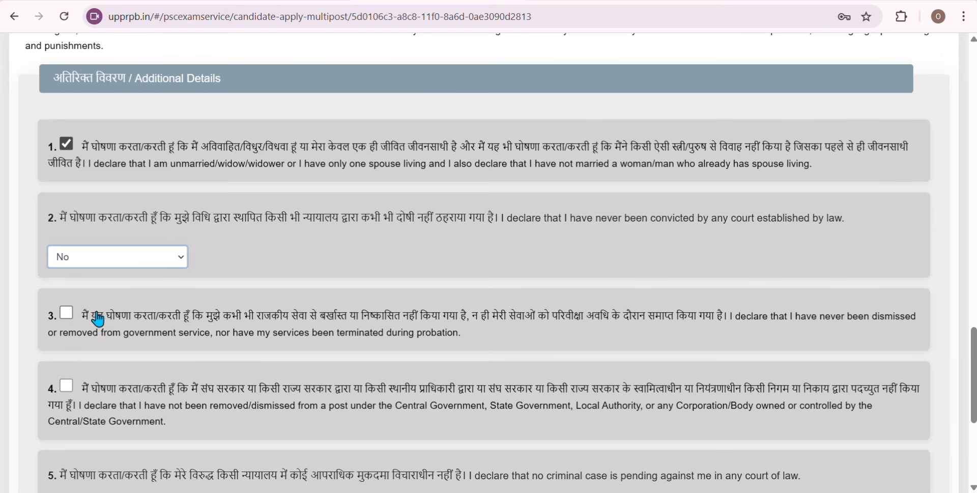
left_click(68, 315)
left_click(67, 387)
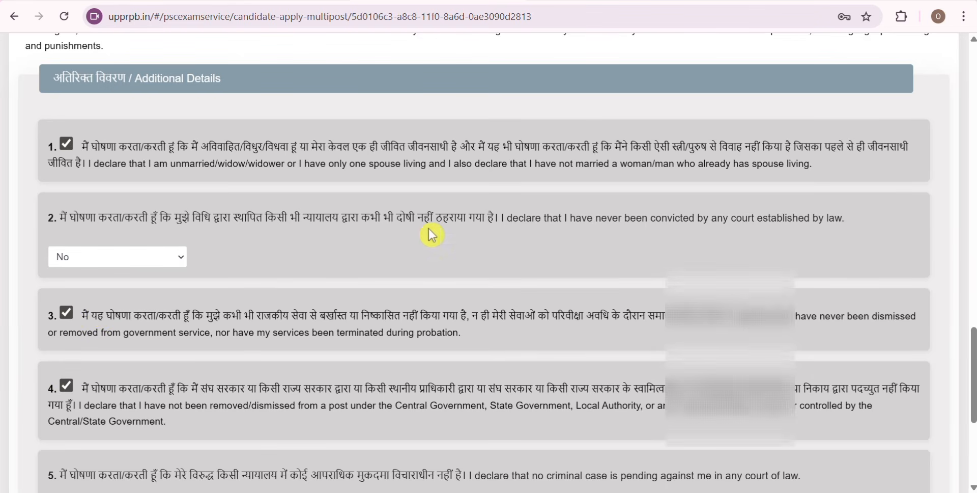
scroll(426, 227, "down", 4)
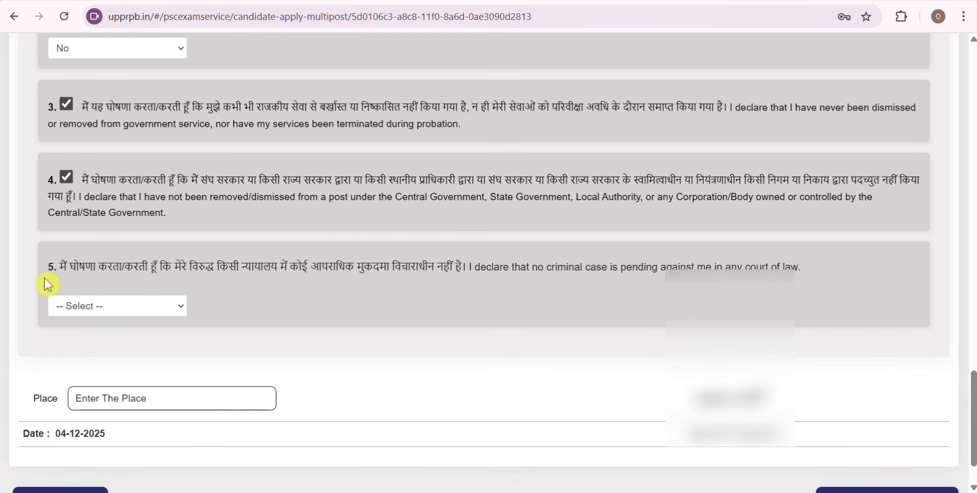
left_click(105, 309)
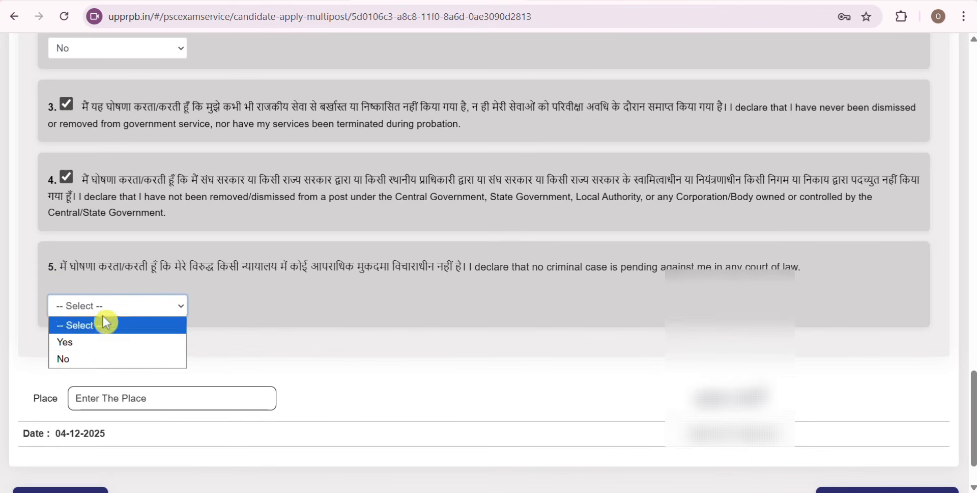
left_click(96, 360)
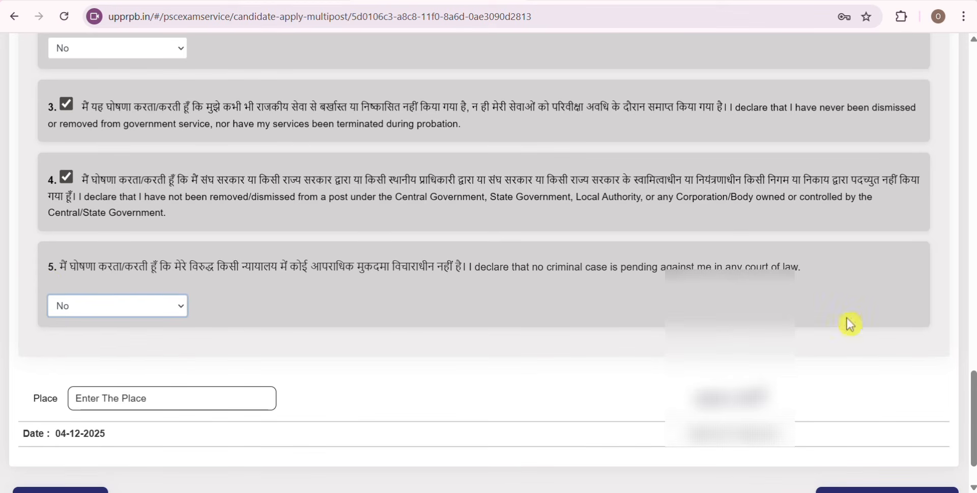
scroll(937, 331, "down", 2)
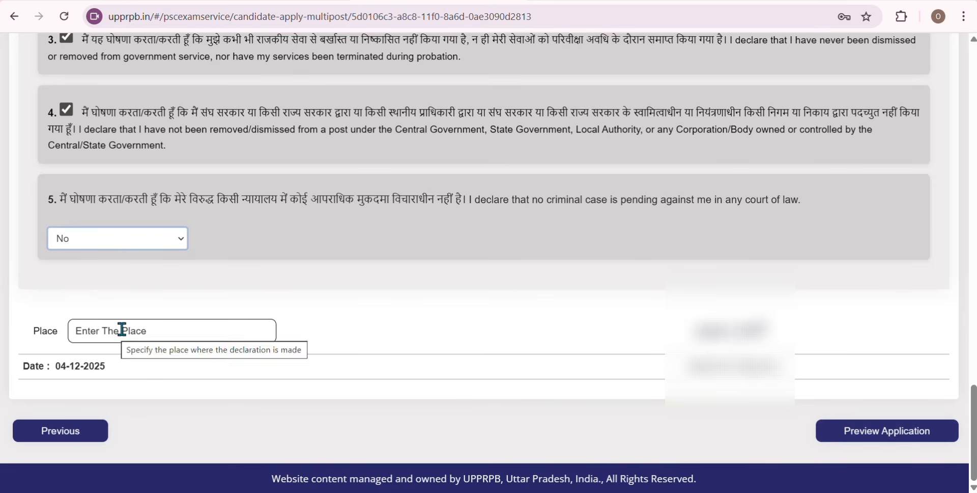
- Open the Preview Application page for a final review of the form
left_click(879, 434)
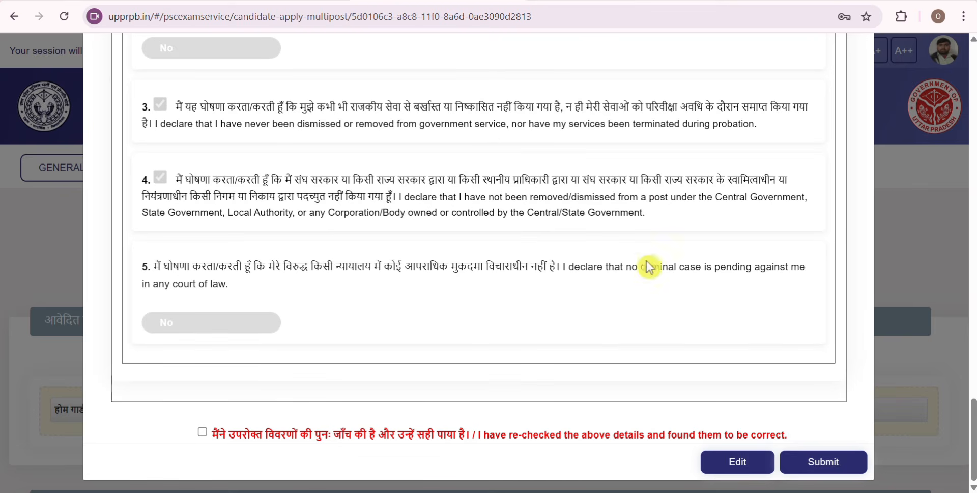